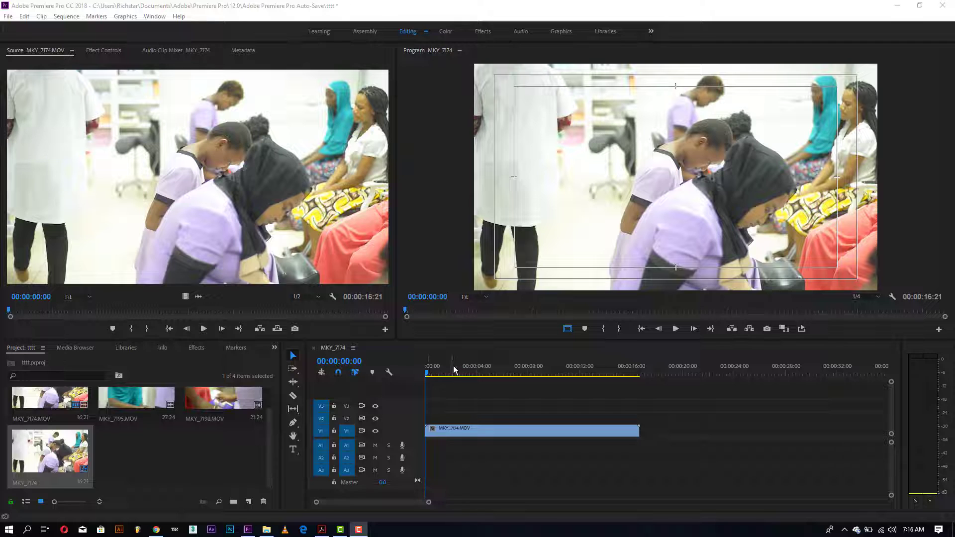
Select the MKY_7174 clip in Effect Controls and set its Motion Scale to 109.
{"action": "left_click", "coordinate": [100, 52]}
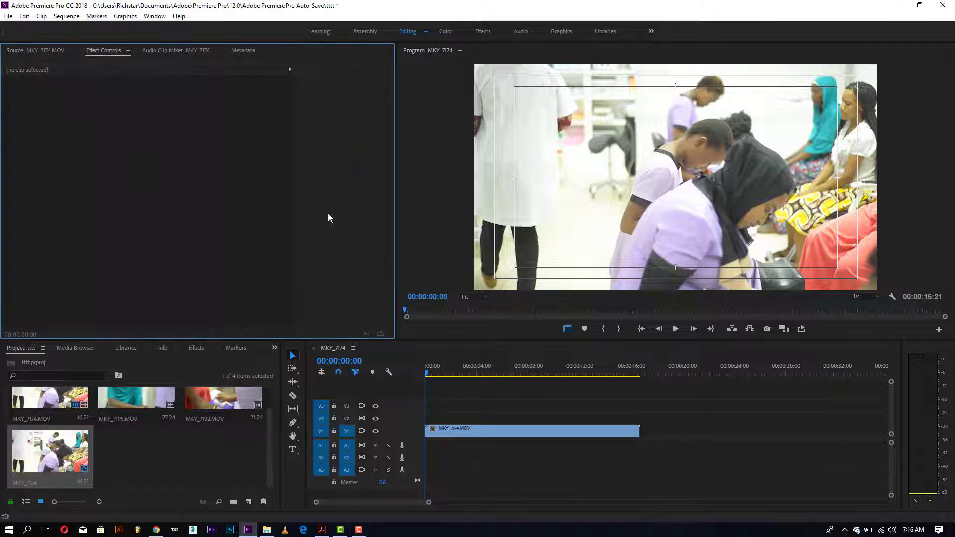
{"action": "left_click", "coordinate": [489, 432]}
{"action": "left_click_drag", "start_coordinate": [470, 372], "coordinate": [527, 373]}
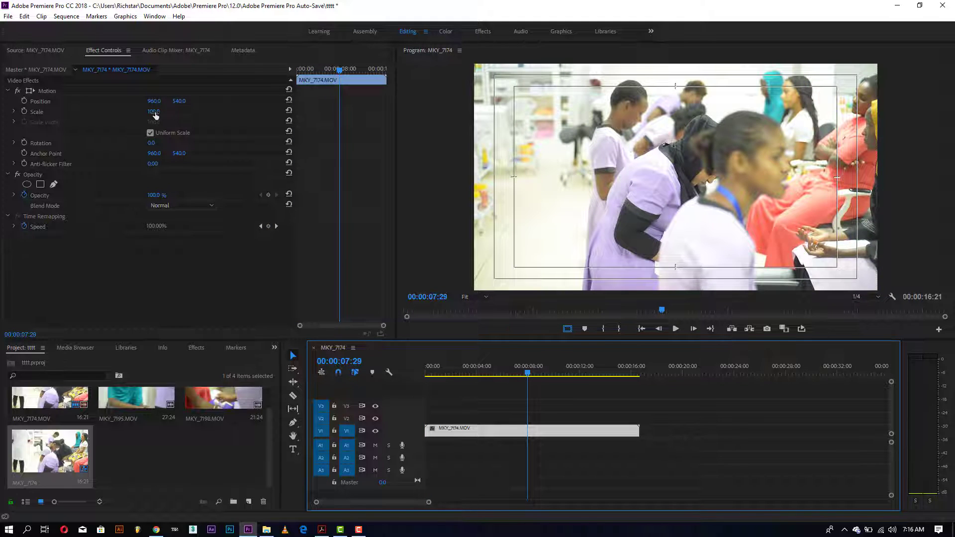
{"action": "mouse_move", "coordinate": [155, 115]}
{"action": "left_mouse_down"}
{"action": "mouse_move", "coordinate": [164, 112]}
{"action": "mouse_move", "coordinate": [145, 111]}
{"action": "left_mouse_up"}
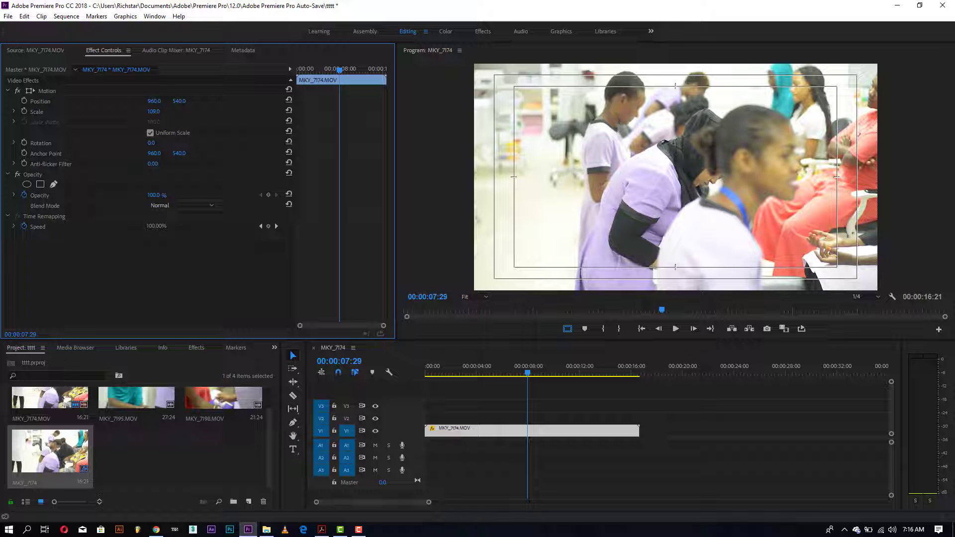
Keyframe Scale at about 7 and 9 seconds to test a zoom, then preview it.
{"action": "left_click", "coordinate": [26, 114]}
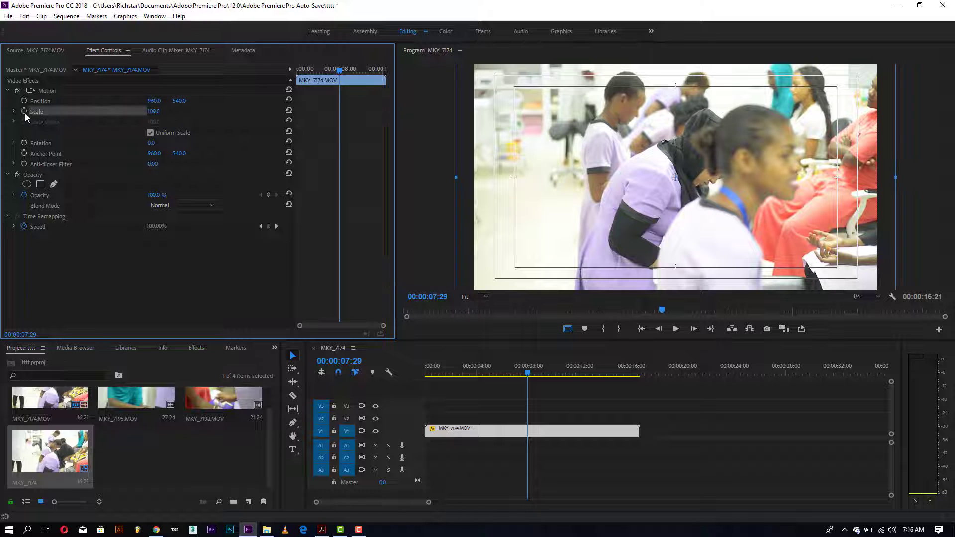
{"action": "left_click", "coordinate": [25, 113]}
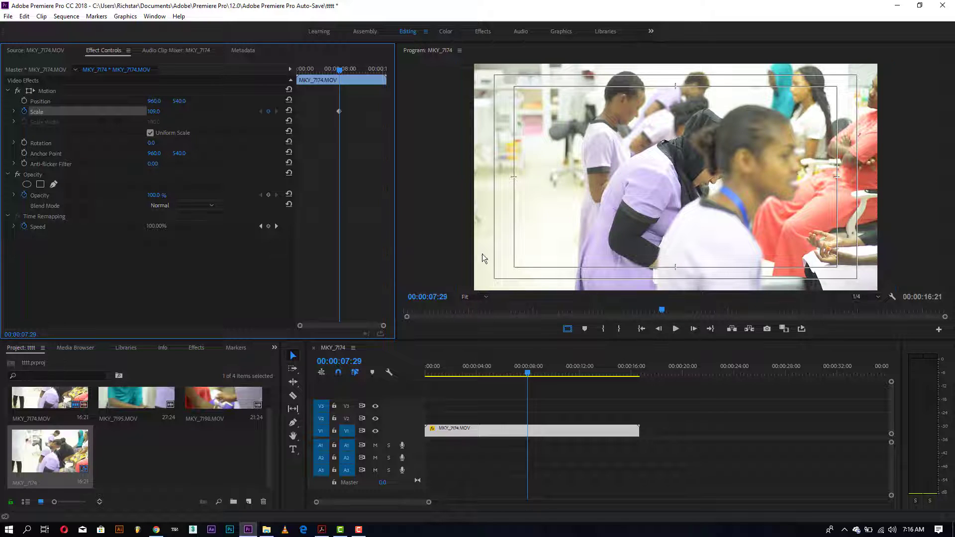
{"action": "left_click_drag", "start_coordinate": [533, 374], "coordinate": [544, 374]}
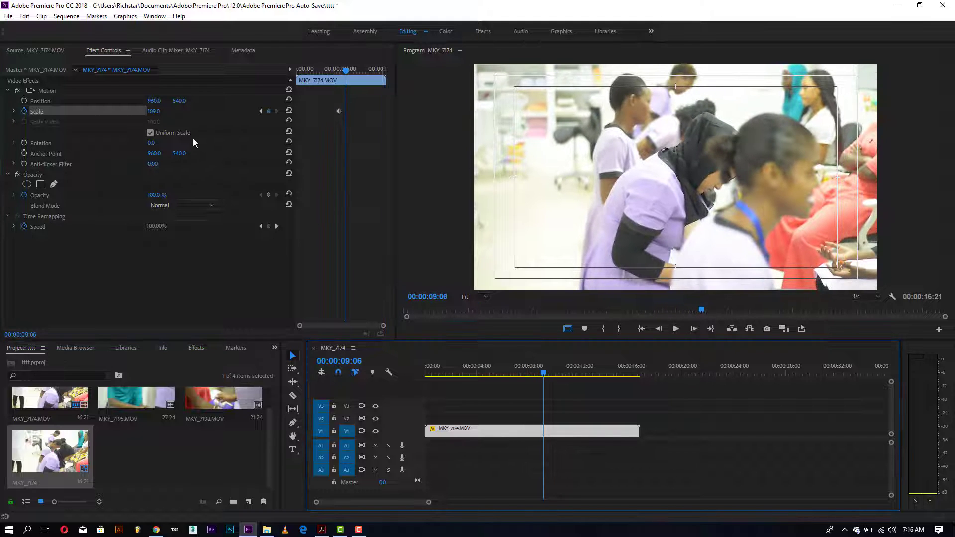
{"action": "left_click_drag", "start_coordinate": [153, 112], "coordinate": [169, 111]}
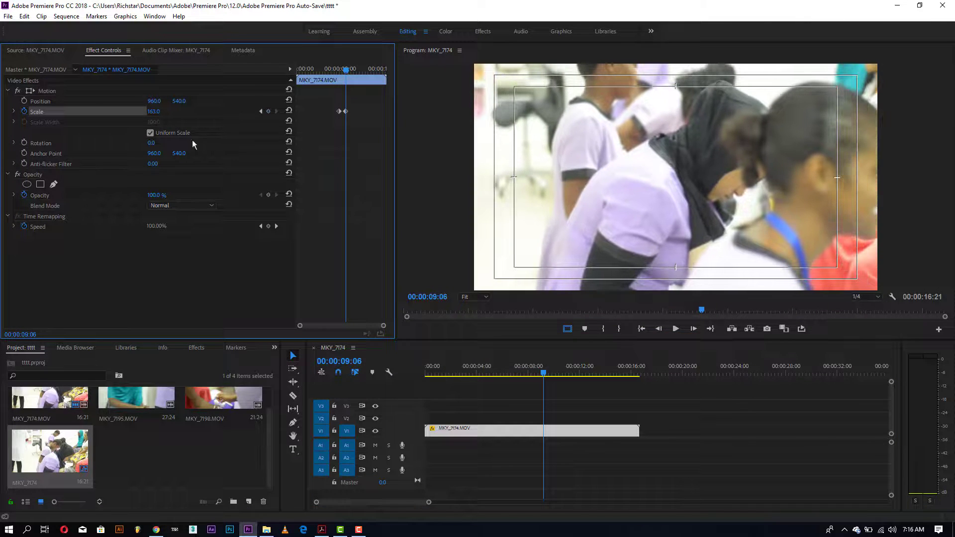
{"action": "left_click_drag", "start_coordinate": [547, 375], "coordinate": [518, 379]}
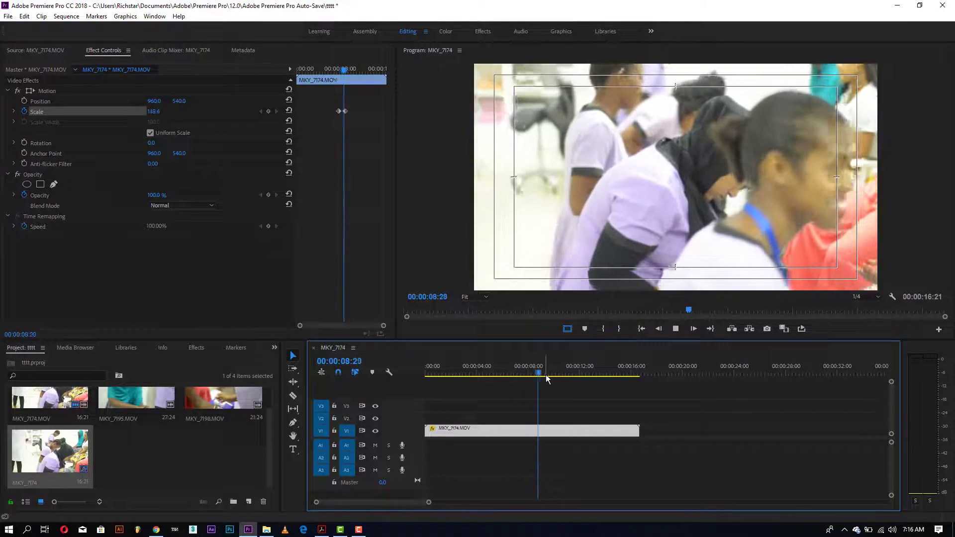
{"action": "key", "text": "space"}
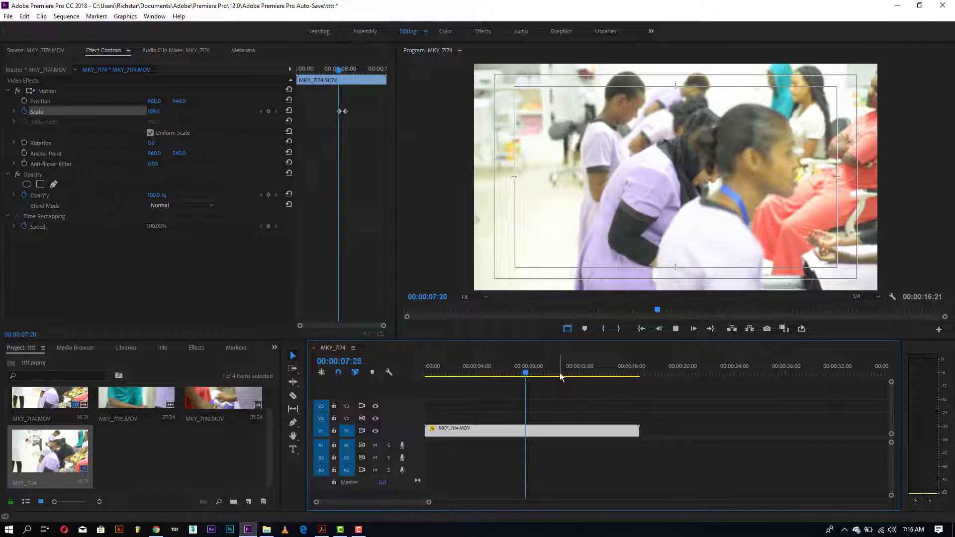
{"action": "key", "text": "j"}
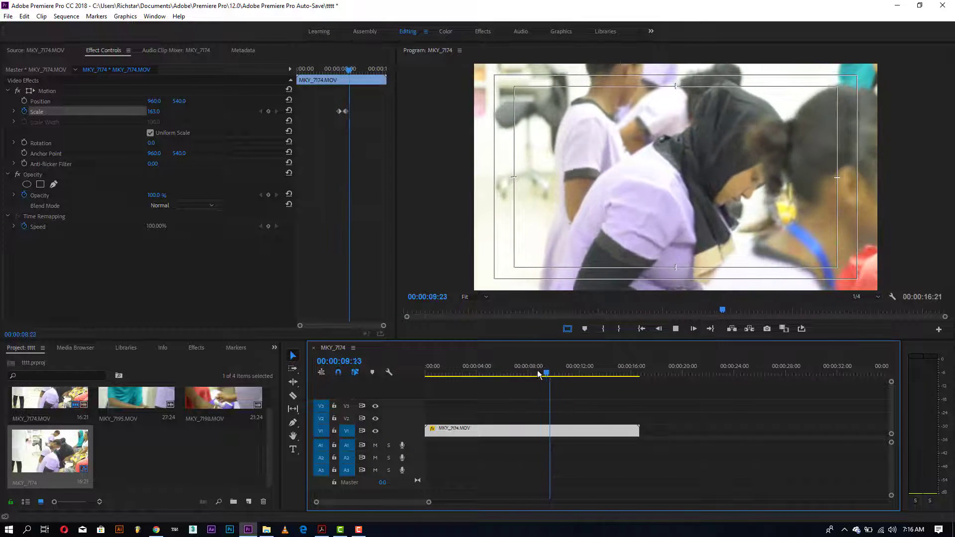
{"action": "key", "text": "k"}
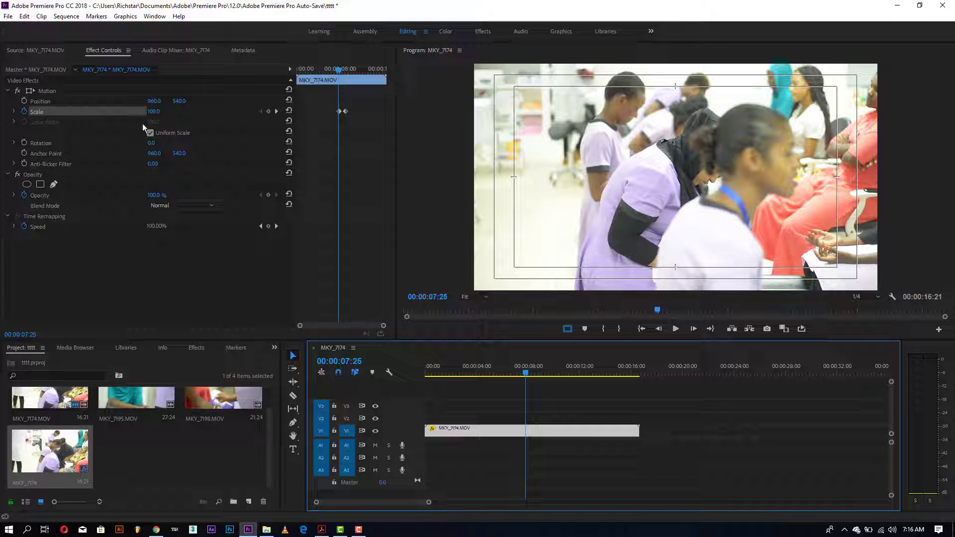
Turn off Scale animation and confirm deleting its keyframes, keeping Scale at 109.
{"action": "left_click", "coordinate": [289, 110]}
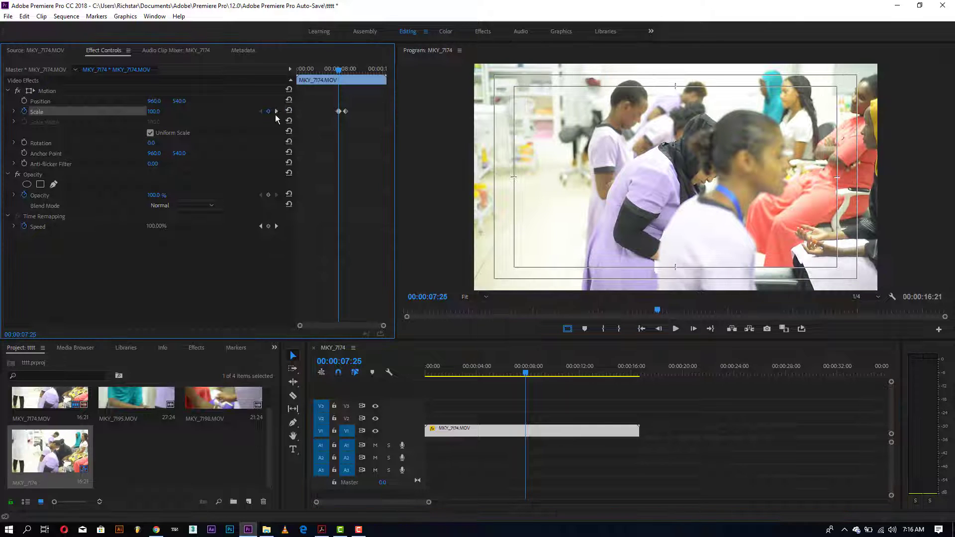
{"action": "key", "text": "ctrl+z"}
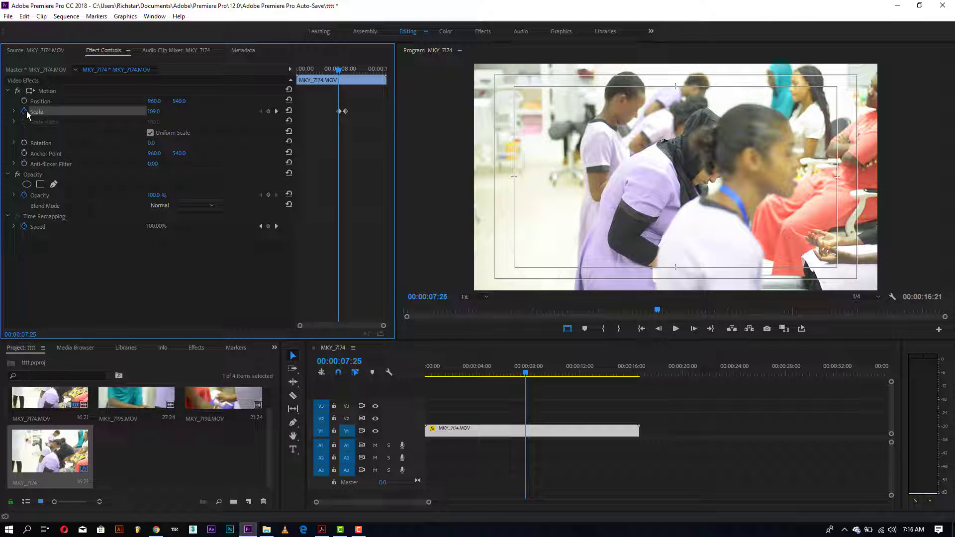
{"action": "left_click", "coordinate": [24, 112]}
{"action": "left_click", "coordinate": [510, 279]}
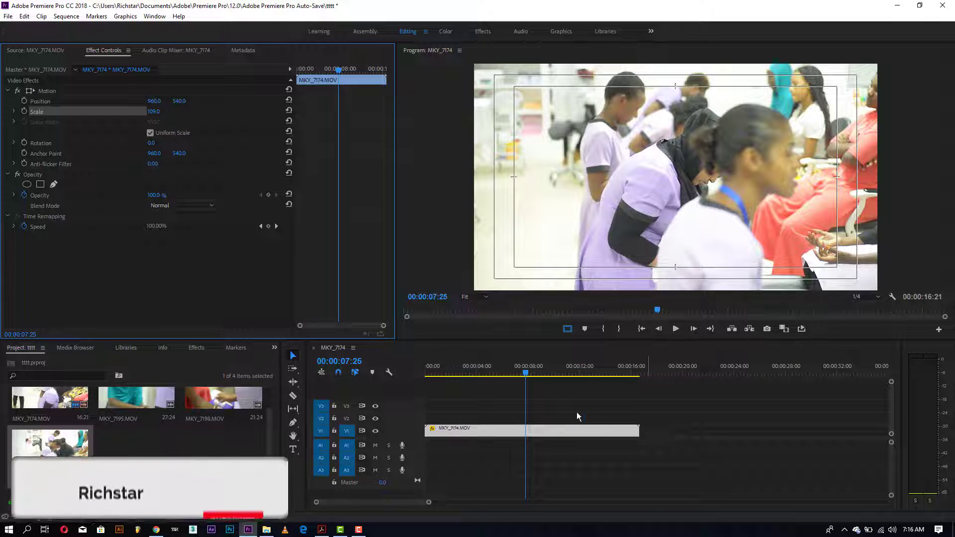
Trim both ends of MKY_7174 and move it to 00:00, leaving a 00:00:04:29 sequence.
{"action": "mouse_move", "coordinate": [497, 372]}
{"action": "left_mouse_down"}
{"action": "mouse_move", "coordinate": [429, 373]}
{"action": "mouse_move", "coordinate": [501, 373]}
{"action": "left_mouse_up"}
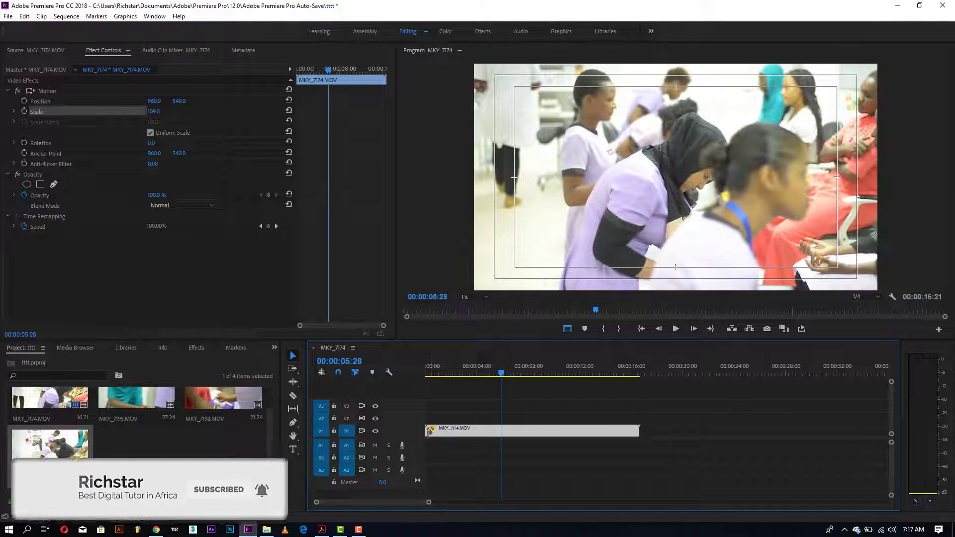
{"action": "mouse_move", "coordinate": [472, 428]}
{"action": "left_mouse_down"}
{"action": "mouse_move", "coordinate": [502, 428]}
{"action": "mouse_move", "coordinate": [441, 439]}
{"action": "left_mouse_up"}
{"action": "left_click_drag", "start_coordinate": [430, 373], "coordinate": [489, 375]}
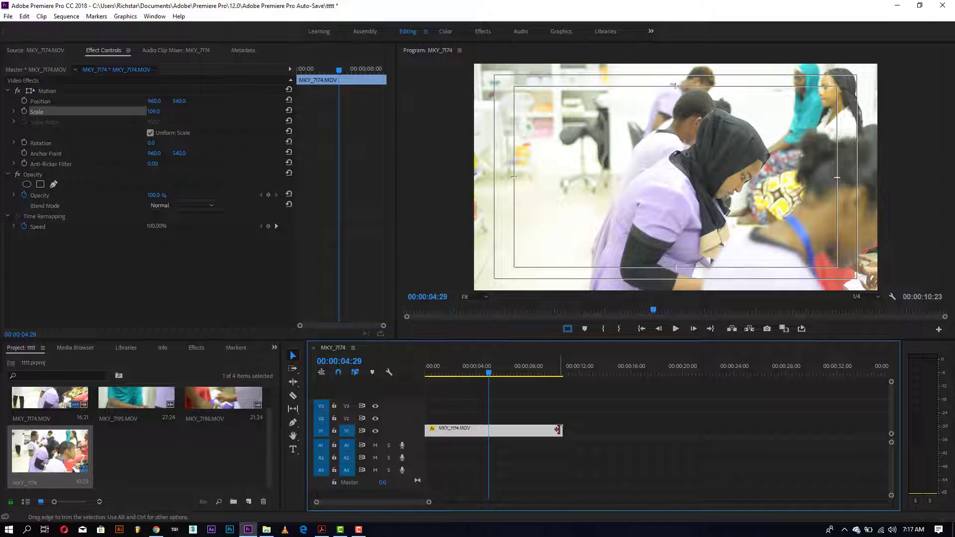
{"action": "left_click_drag", "start_coordinate": [558, 429], "coordinate": [488, 429]}
{"action": "left_click", "coordinate": [475, 376]}
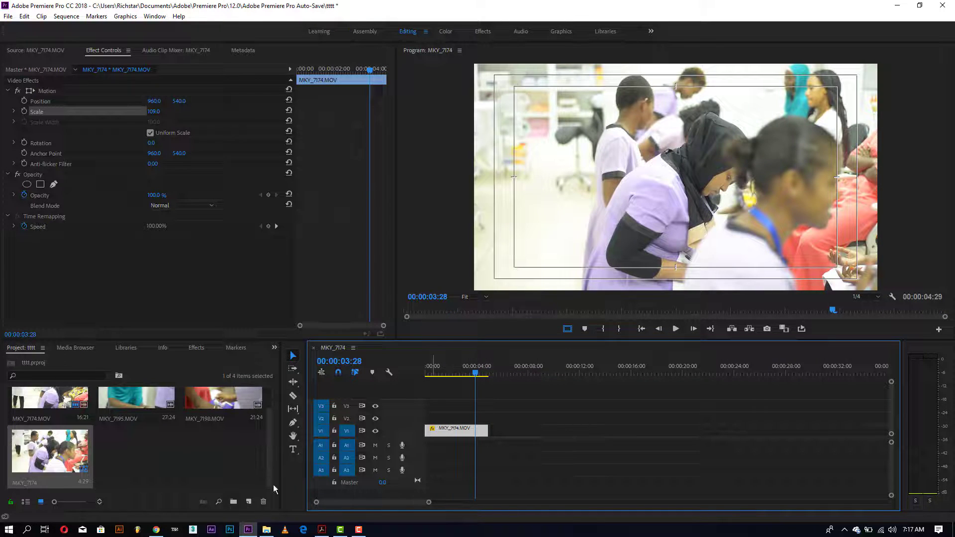
{"action": "left_click", "coordinate": [211, 472]}
Load MKY_7198.MOV in the Source Monitor and mark its In and Out points.
{"action": "left_click", "coordinate": [134, 404]}
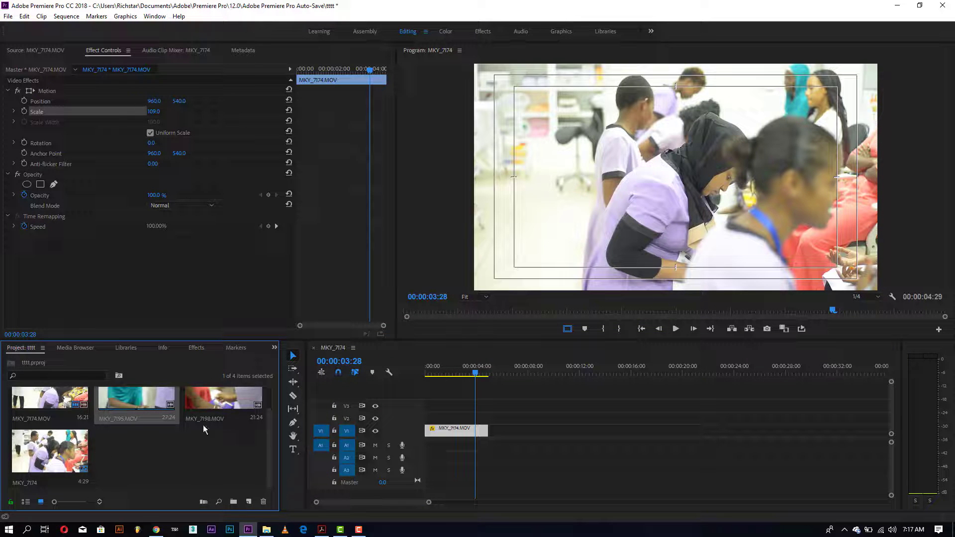
{"action": "double_click", "coordinate": [225, 400]}
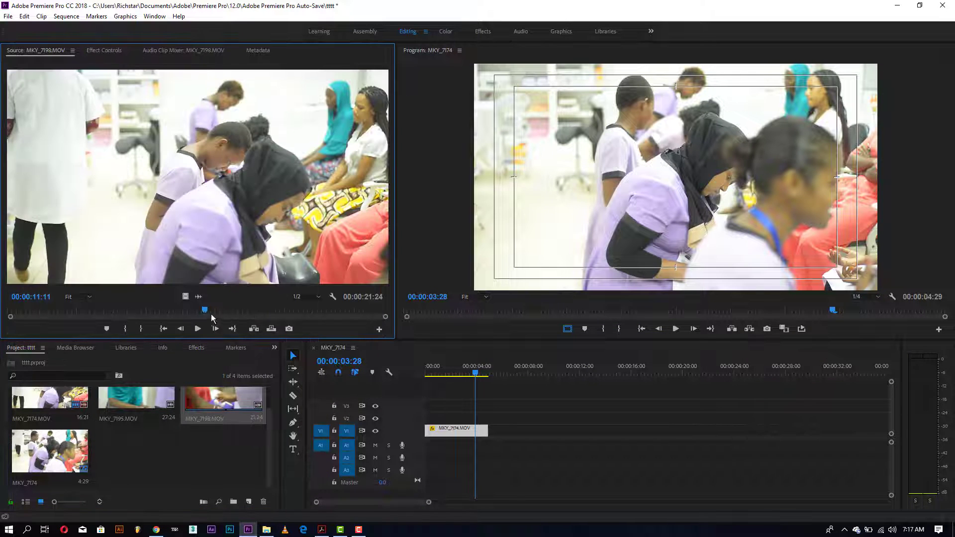
{"action": "mouse_move", "coordinate": [204, 311]}
{"action": "left_mouse_down"}
{"action": "mouse_move", "coordinate": [148, 310]}
{"action": "mouse_move", "coordinate": [217, 308]}
{"action": "left_mouse_up"}
{"action": "left_click", "coordinate": [125, 329]}
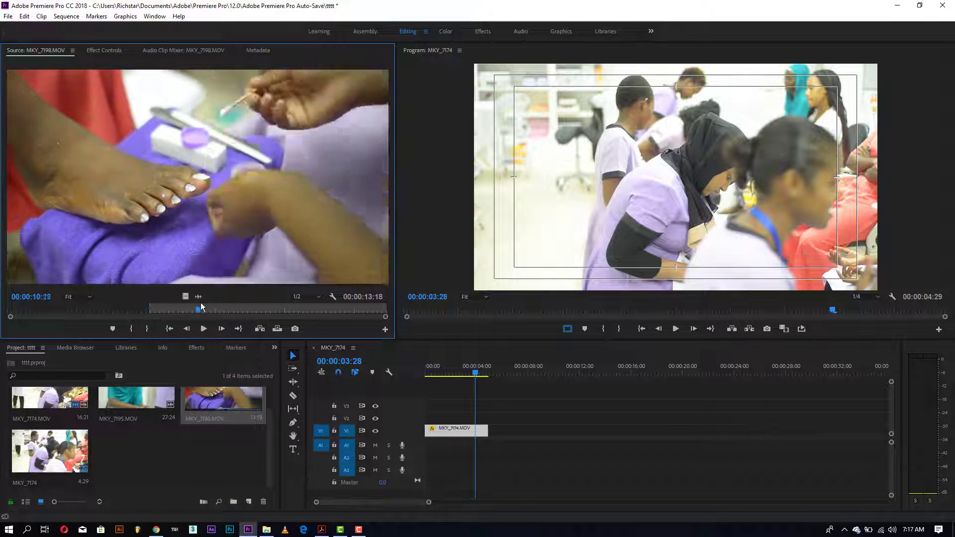
{"action": "left_click", "coordinate": [148, 329]}
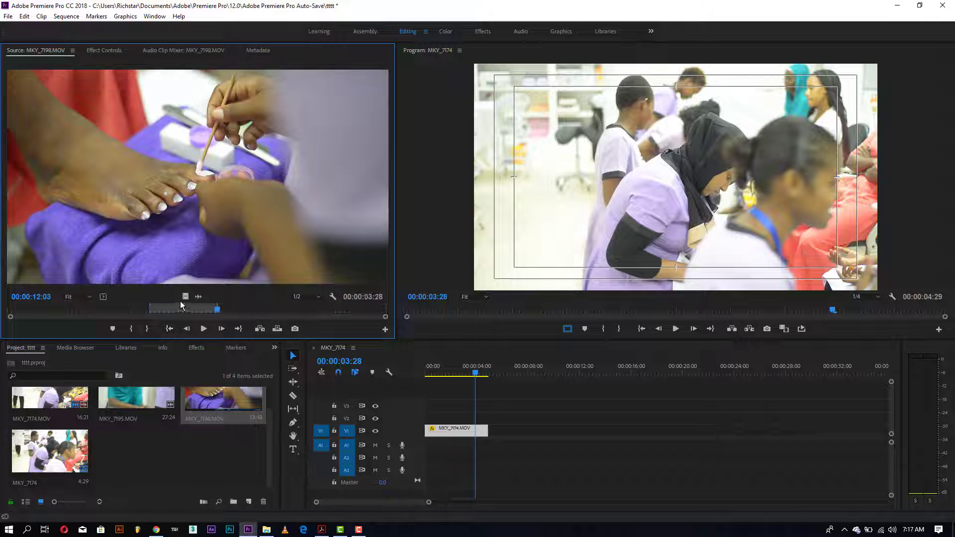
Place the marked MKY_7198 section on V1 after MKY_7174 and review the cut.
{"action": "mouse_move", "coordinate": [185, 296]}
{"action": "left_mouse_down"}
{"action": "mouse_move", "coordinate": [495, 436]}
{"action": "mouse_move", "coordinate": [561, 430]}
{"action": "left_mouse_up"}
{"action": "left_click_drag", "start_coordinate": [475, 374], "coordinate": [497, 384]}
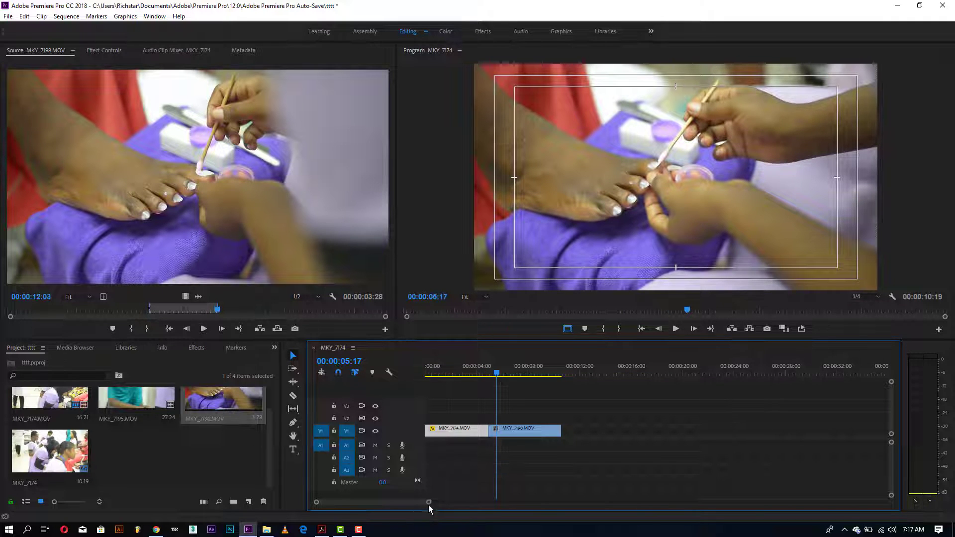
{"action": "left_click_drag", "start_coordinate": [429, 502], "coordinate": [394, 507]}
{"action": "left_click", "coordinate": [588, 448]}
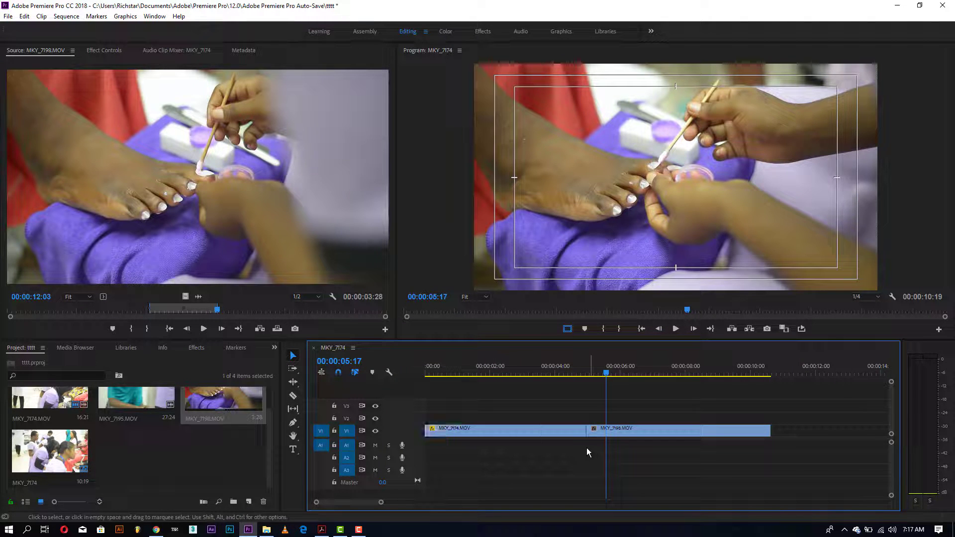
Create a new 1920×1080 Adjustment Layer and place it on the track above the cut.
{"action": "right_click", "coordinate": [242, 467]}
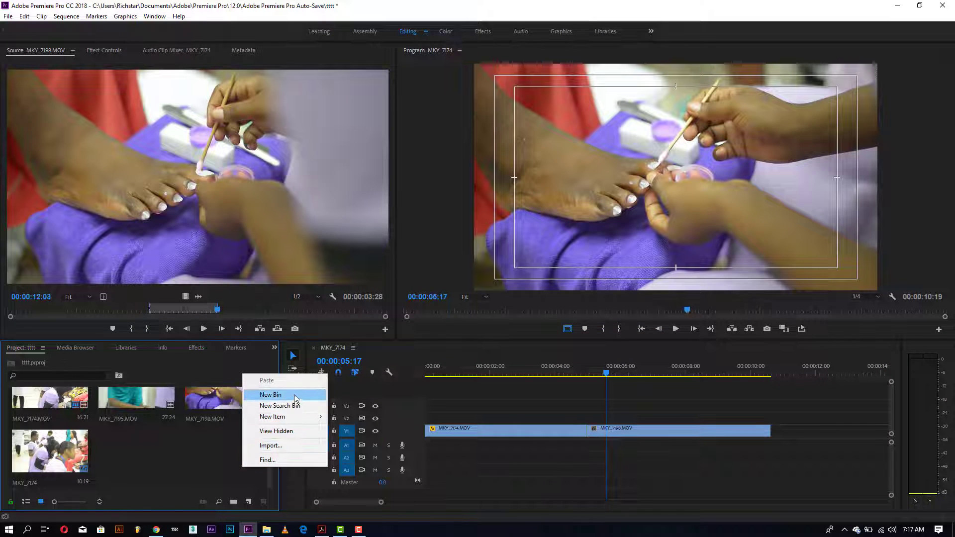
{"action": "mouse_move", "coordinate": [297, 419]}
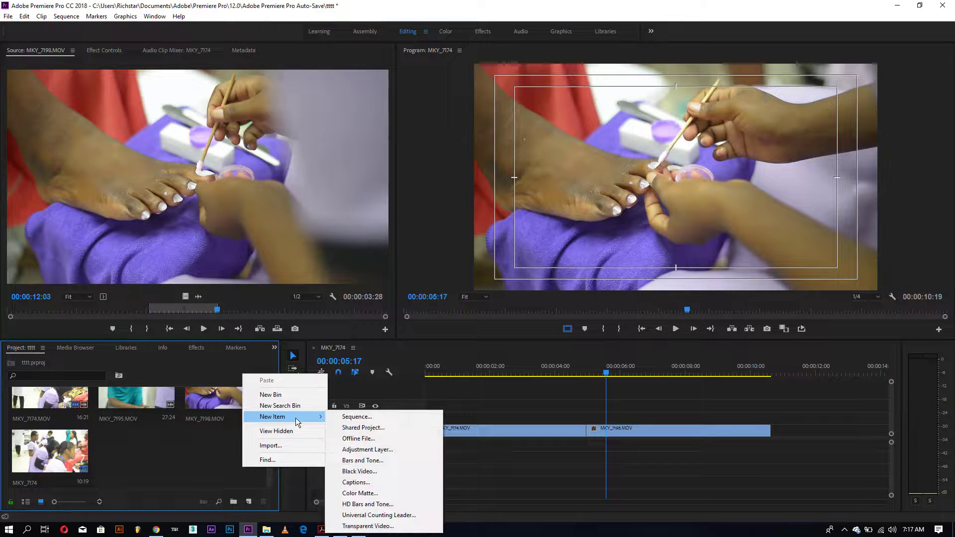
{"action": "left_click", "coordinate": [383, 449]}
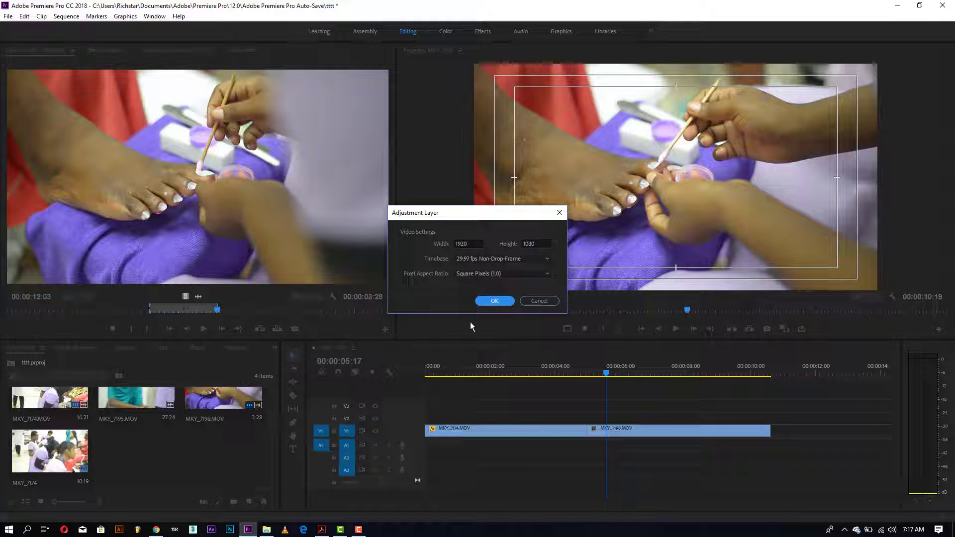
{"action": "left_click", "coordinate": [488, 301]}
{"action": "left_click_drag", "start_coordinate": [177, 462], "coordinate": [571, 420]}
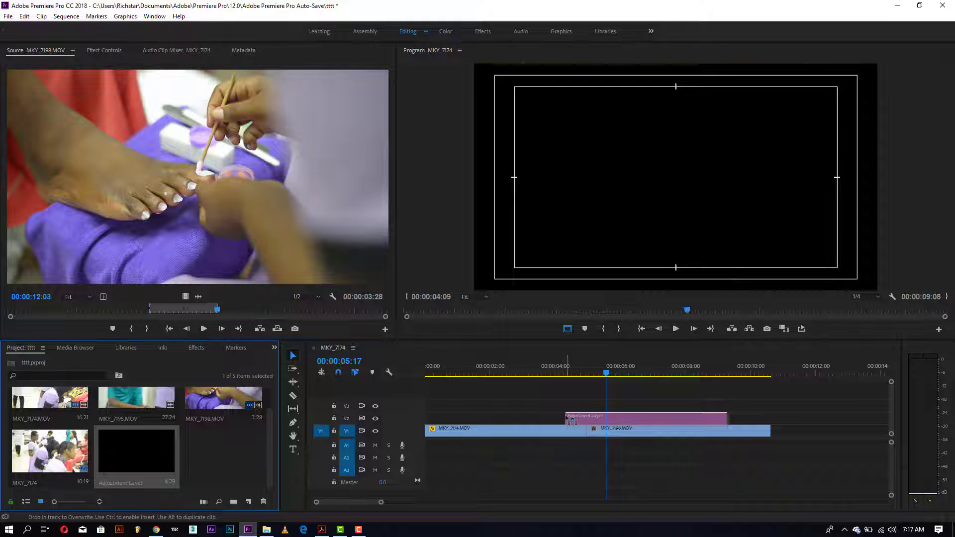
Zoom the timeline in, move the Adjustment Layer up to V3, and return the playhead to the cut.
{"action": "left_click_drag", "start_coordinate": [381, 503], "coordinate": [351, 504]}
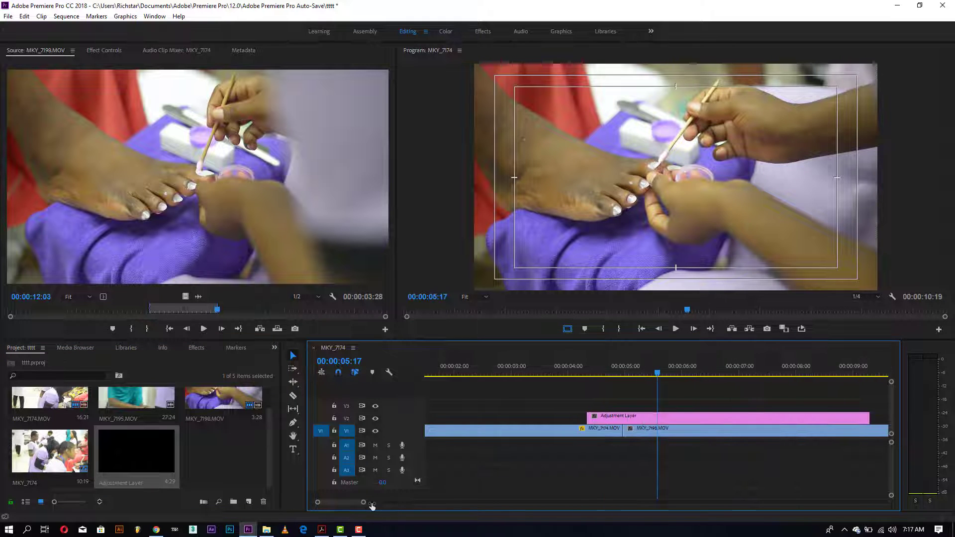
{"action": "left_click", "coordinate": [567, 413]}
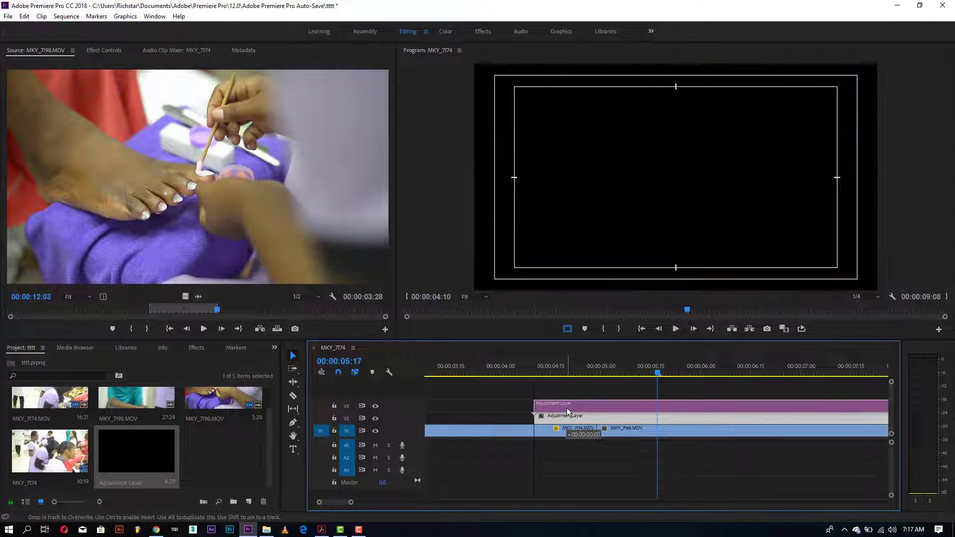
{"action": "left_click_drag", "start_coordinate": [567, 414], "coordinate": [568, 403]}
{"action": "left_click", "coordinate": [596, 417]}
{"action": "left_click", "coordinate": [612, 405]}
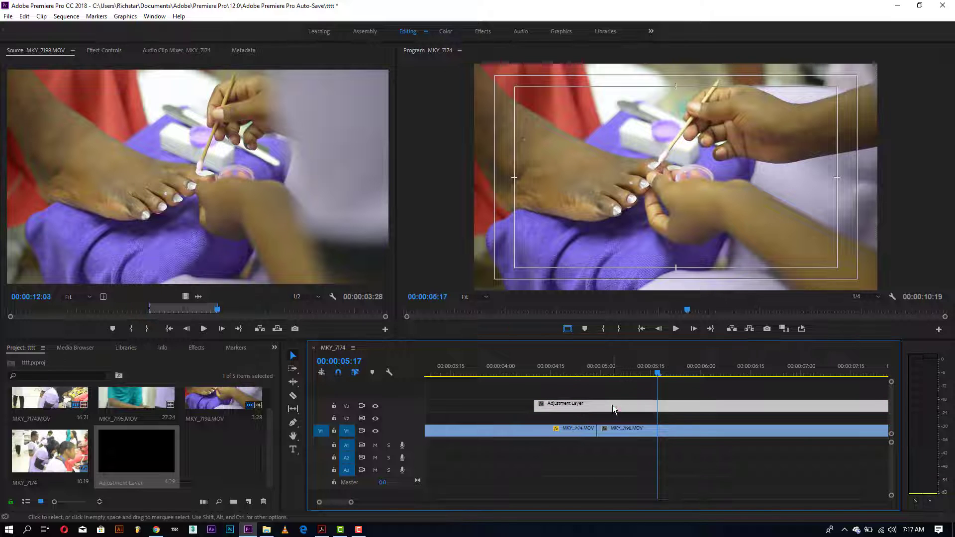
{"action": "left_click_drag", "start_coordinate": [589, 378], "coordinate": [597, 378]}
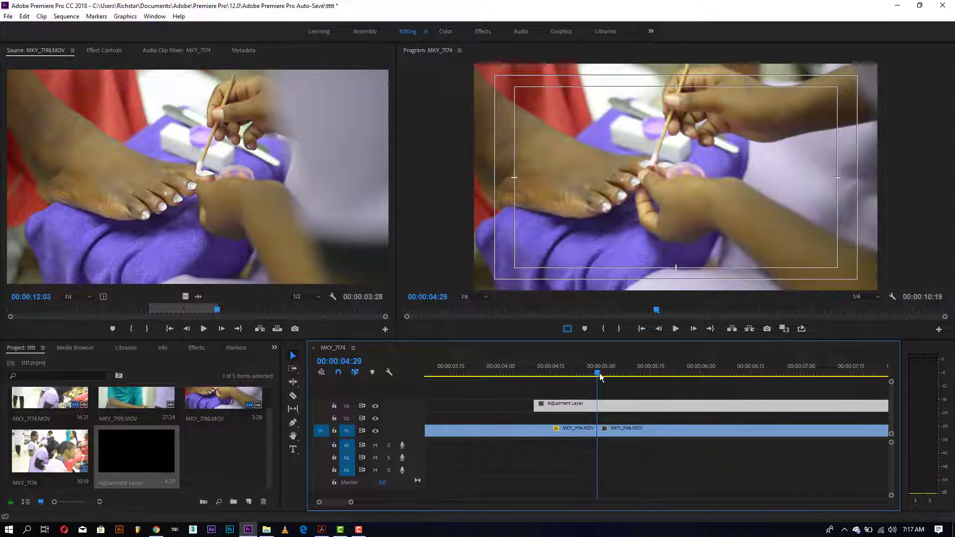
Razor the Adjustment Layer at 05:05 and delete the right-hand piece.
{"action": "left_click", "coordinate": [614, 428]}
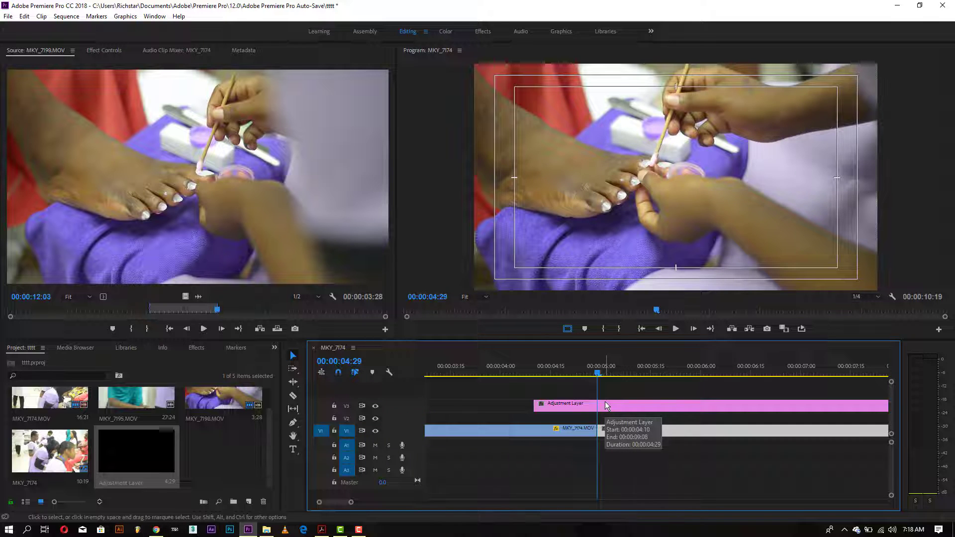
{"action": "key", "text": "Right"}
{"action": "key", "text": "Right"}
{"action": "key", "text": "Right"}
{"action": "key", "text": "Right"}
{"action": "key", "text": "Right"}
{"action": "key", "text": "Right"}
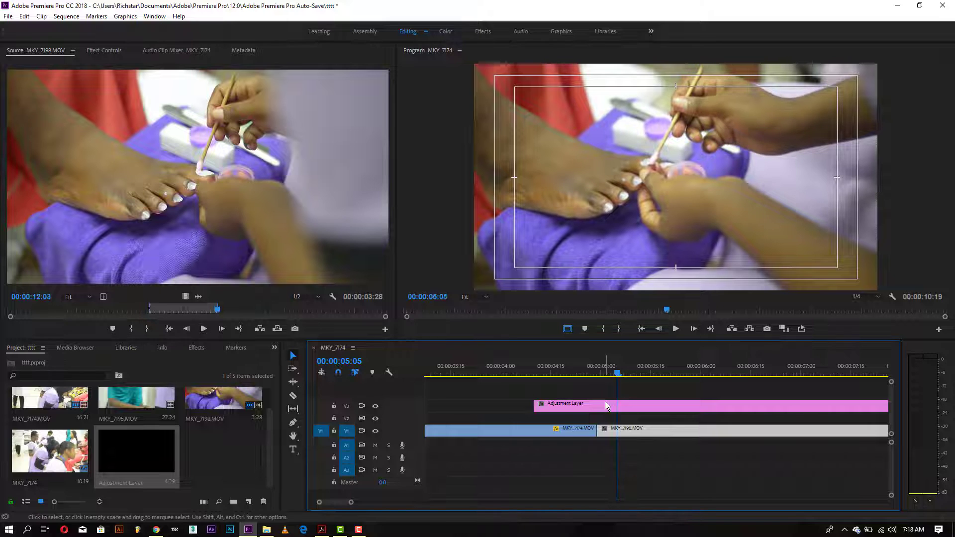
{"action": "left_click", "coordinate": [293, 395]}
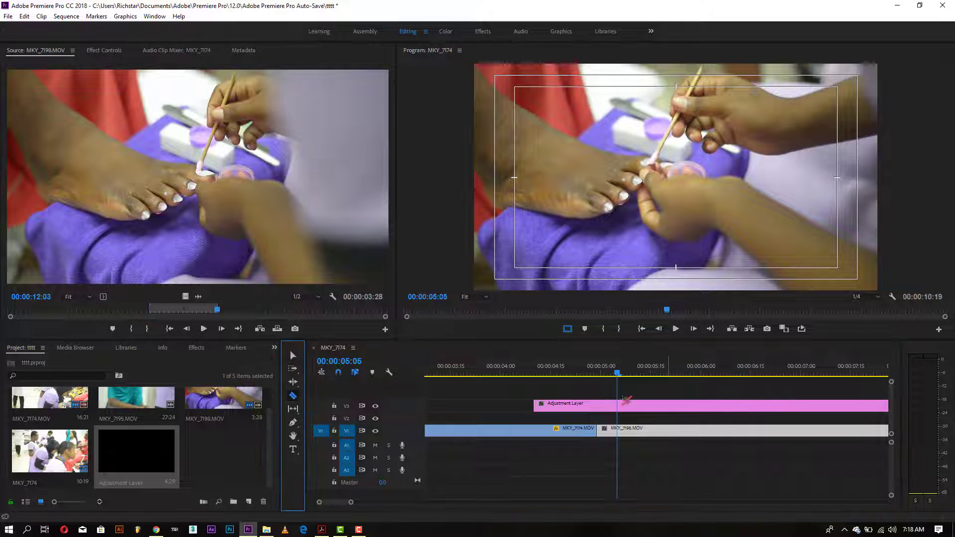
{"action": "left_click", "coordinate": [618, 405]}
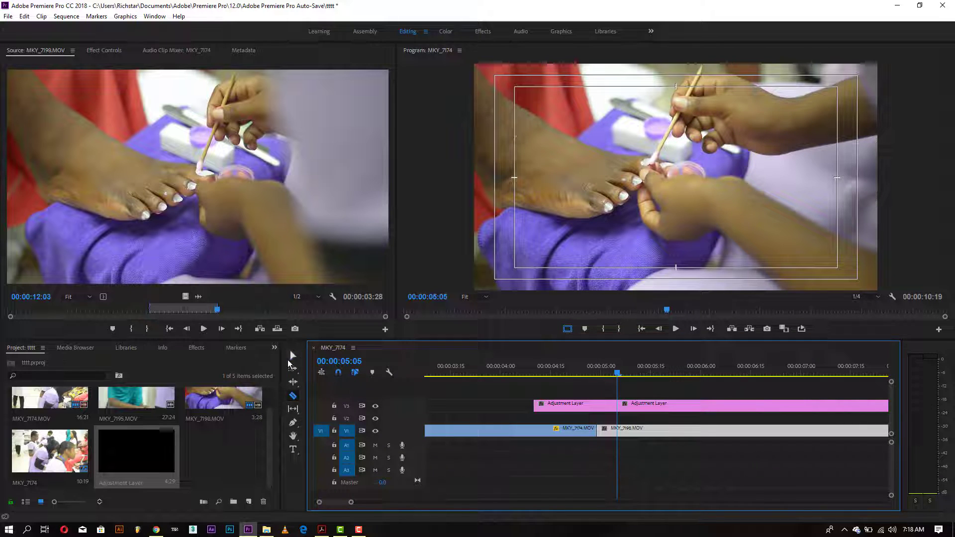
{"action": "key", "text": "v"}
{"action": "left_click", "coordinate": [640, 407]}
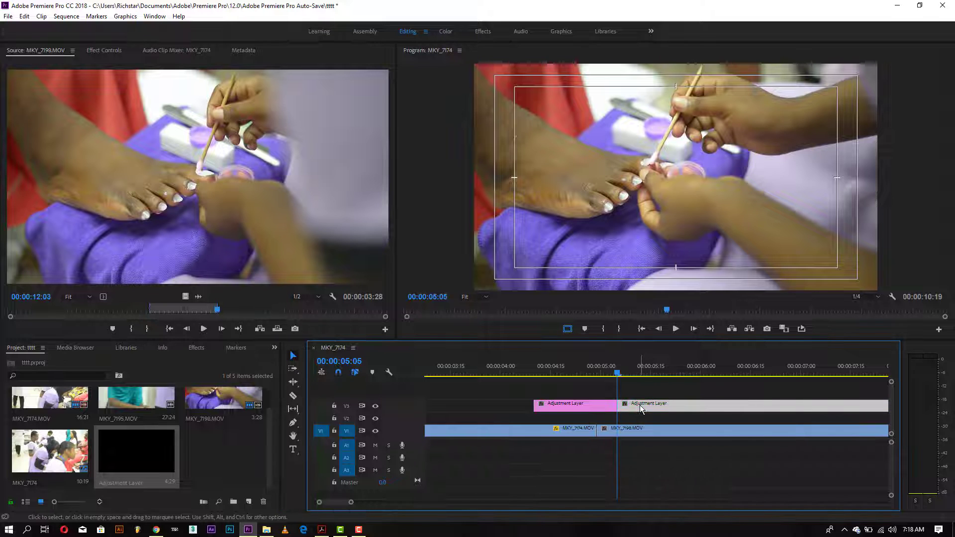
{"action": "key", "text": "Delete"}
Trim the Adjustment Layer's start to 00:00:04:23, just before the cut.
{"action": "left_click", "coordinate": [597, 369]}
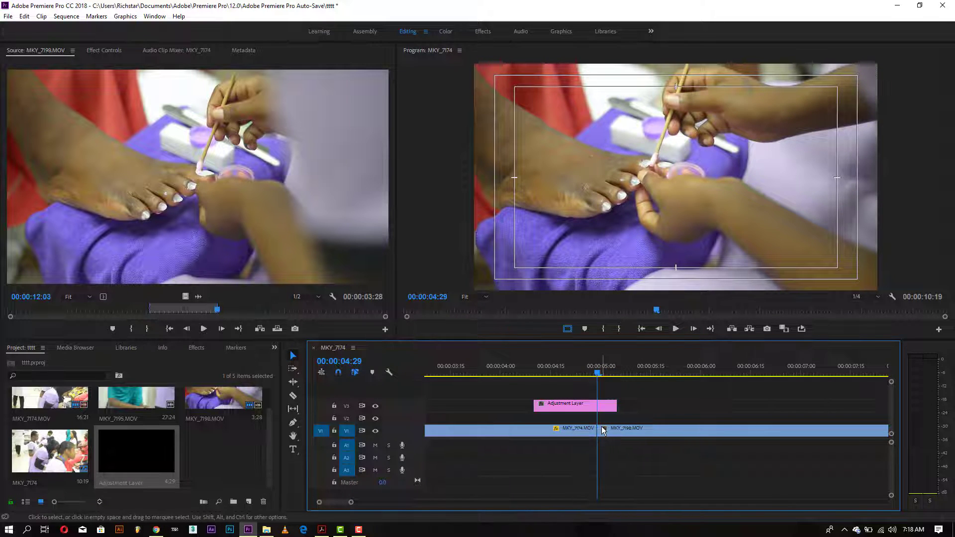
{"action": "key", "text": "Left"}
{"action": "key", "text": "Left"}
{"action": "key", "text": "Left"}
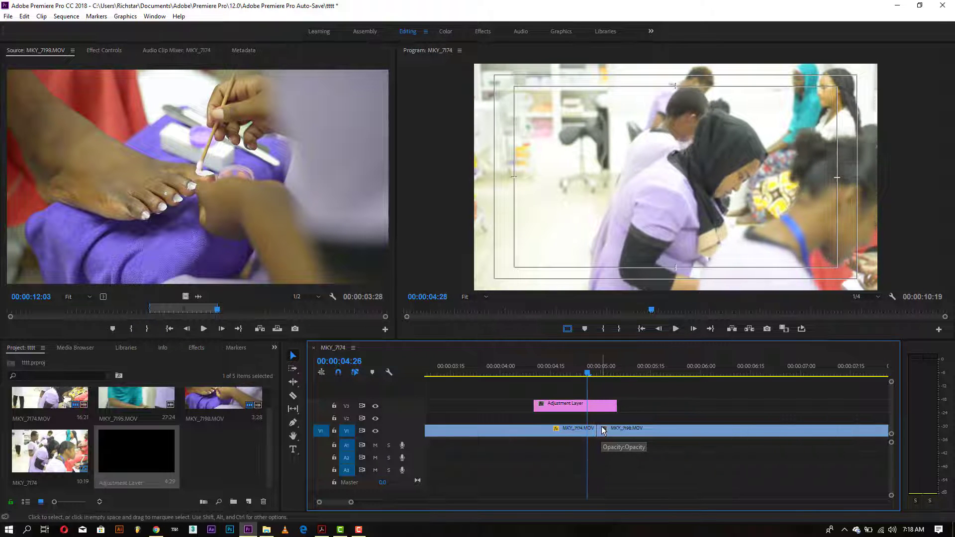
{"action": "key", "text": "Left"}
{"action": "key", "text": "Left"}
{"action": "key", "text": "Left"}
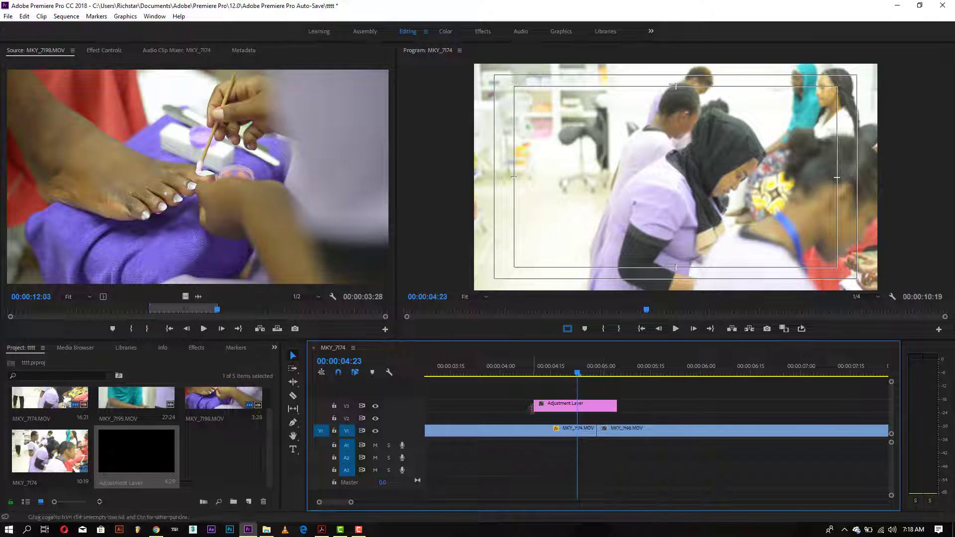
{"action": "left_click_drag", "start_coordinate": [534, 404], "coordinate": [578, 404]}
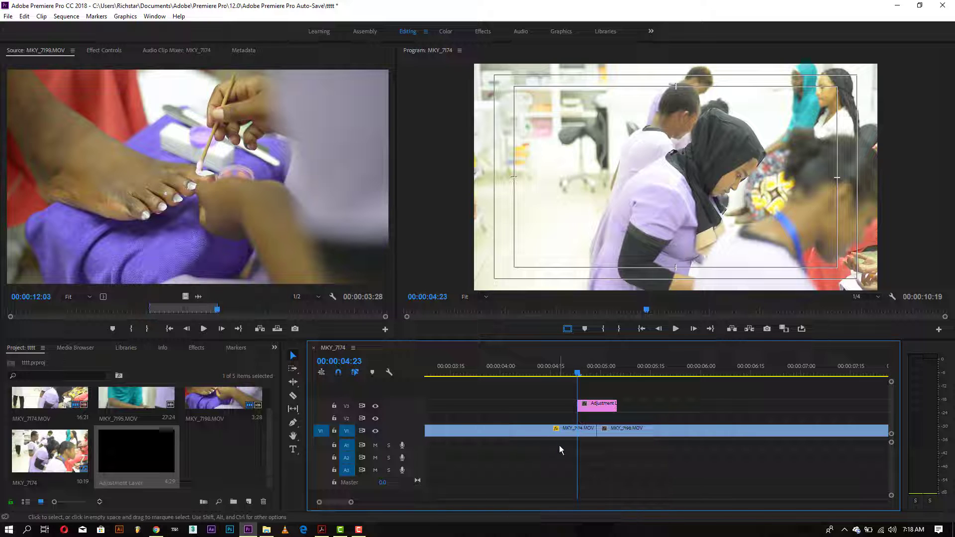
{"action": "left_click", "coordinate": [233, 464]}
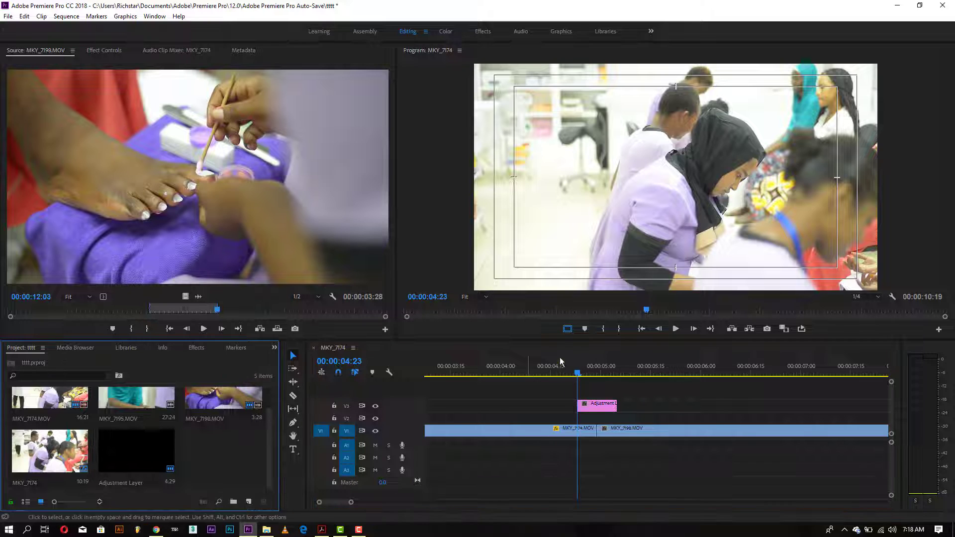
Search 'transf' and apply the Distort > Transform effect to the V3 Adjustment Layer, showing its settings.
{"action": "left_click", "coordinate": [598, 408]}
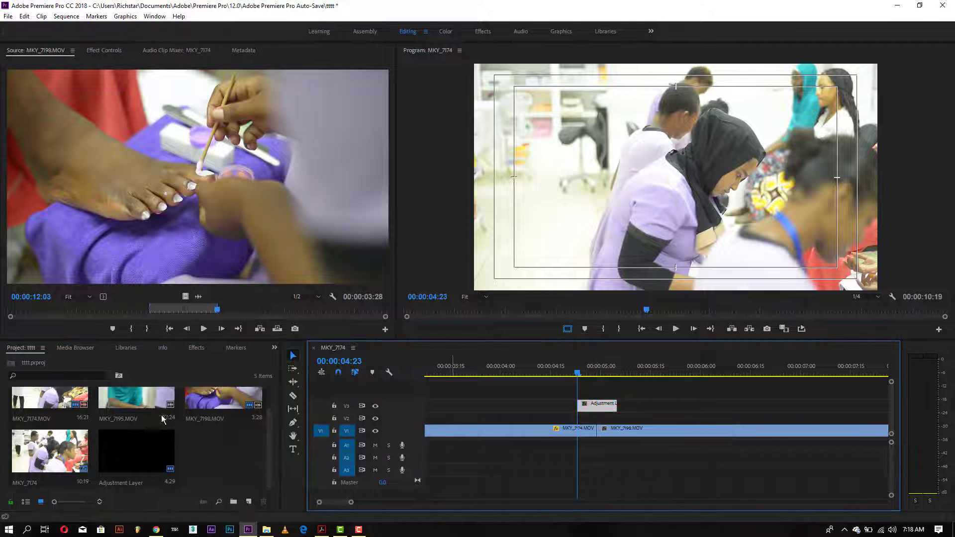
{"action": "left_click", "coordinate": [192, 349]}
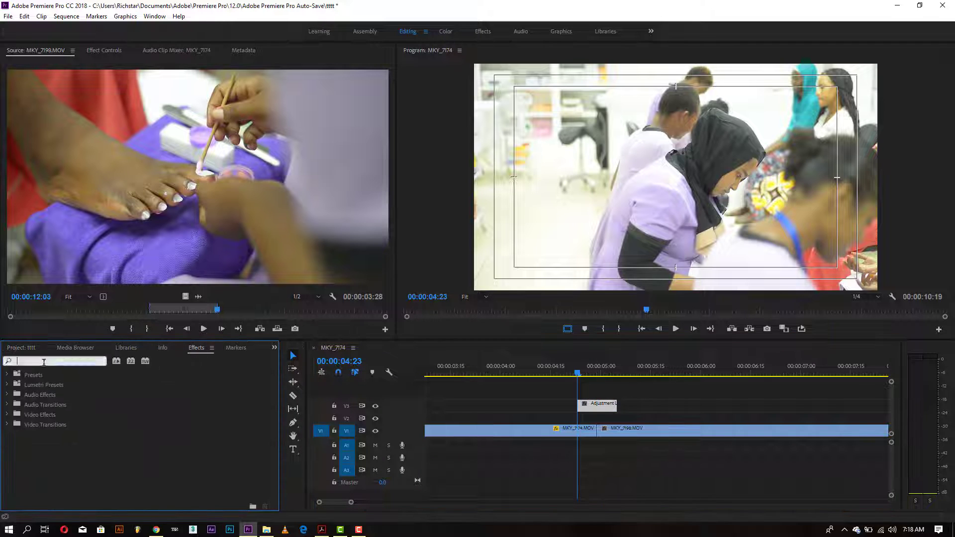
{"action": "left_click", "coordinate": [43, 361]}
{"action": "type", "text": "transf"}
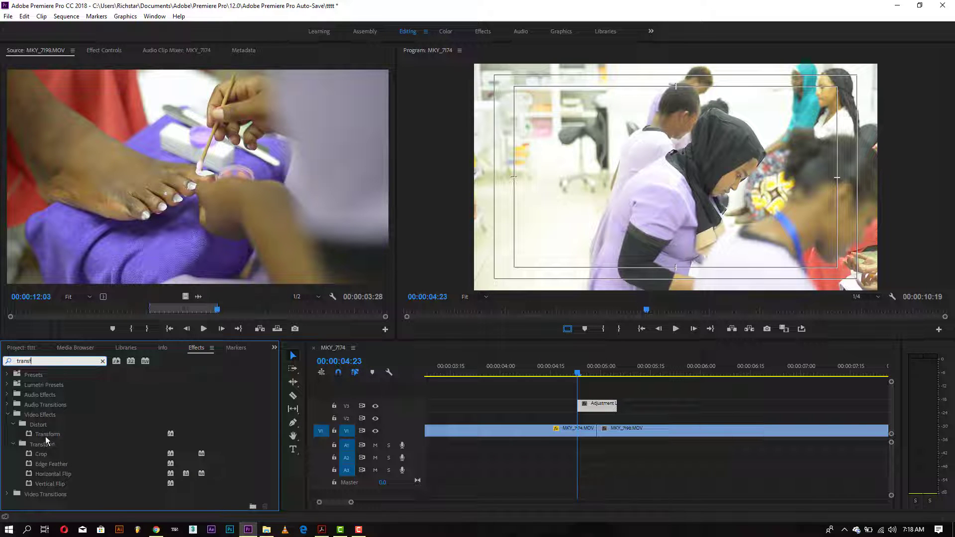
{"action": "left_click_drag", "start_coordinate": [46, 434], "coordinate": [423, 399]}
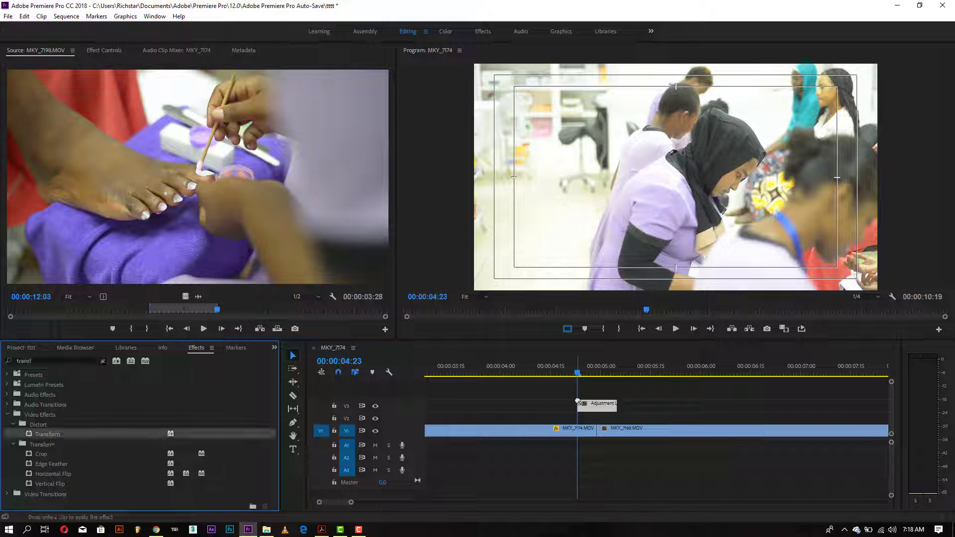
{"action": "left_click_drag", "start_coordinate": [577, 401], "coordinate": [597, 406]}
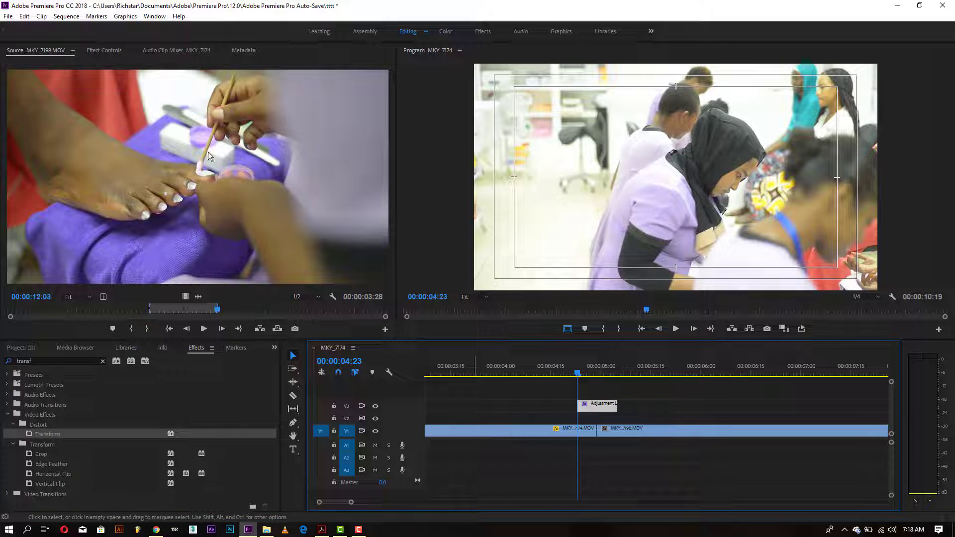
{"action": "left_click", "coordinate": [100, 50]}
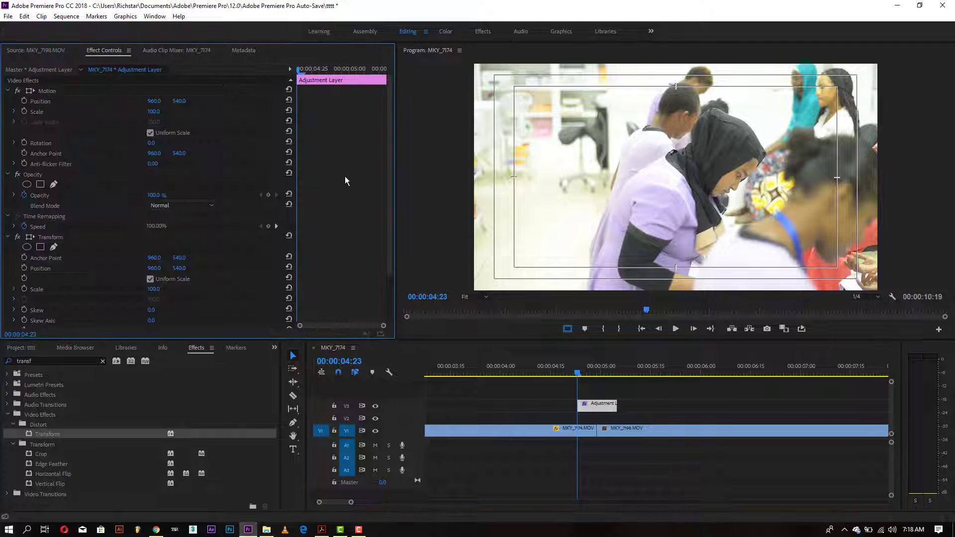
Add a Transform Scale keyframe at 100 at 04:23 and move the playhead to 05:04.
{"action": "left_click_drag", "start_coordinate": [390, 239], "coordinate": [386, 278]}
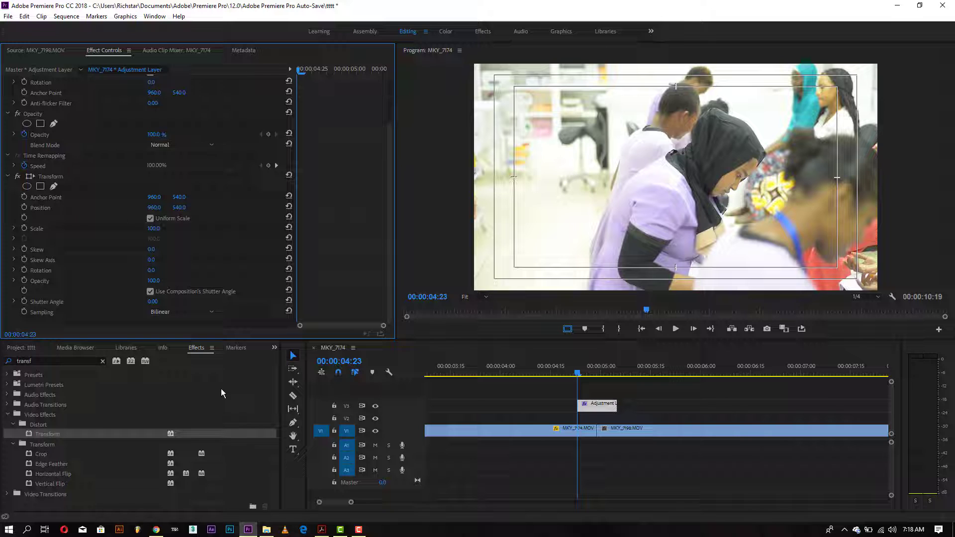
{"action": "left_click", "coordinate": [55, 227]}
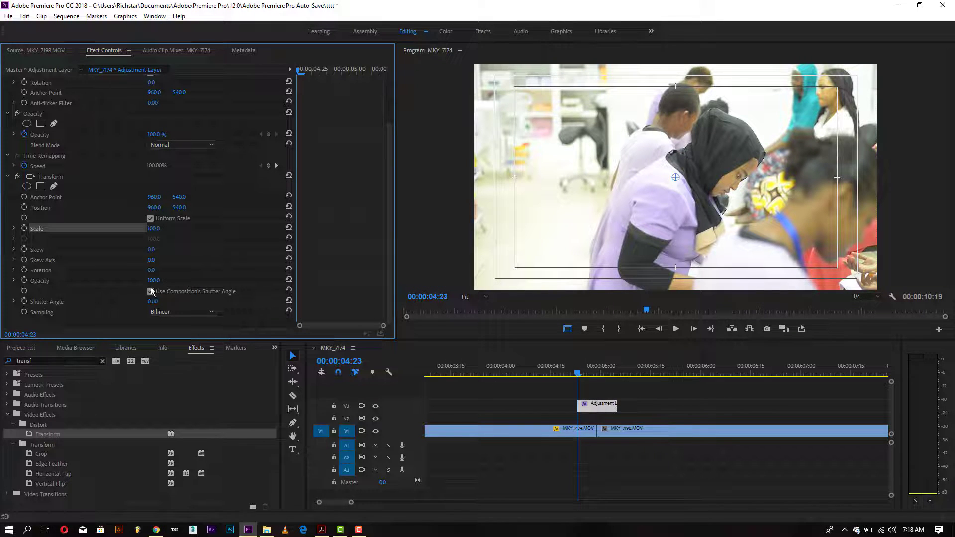
{"action": "left_click", "coordinate": [24, 228]}
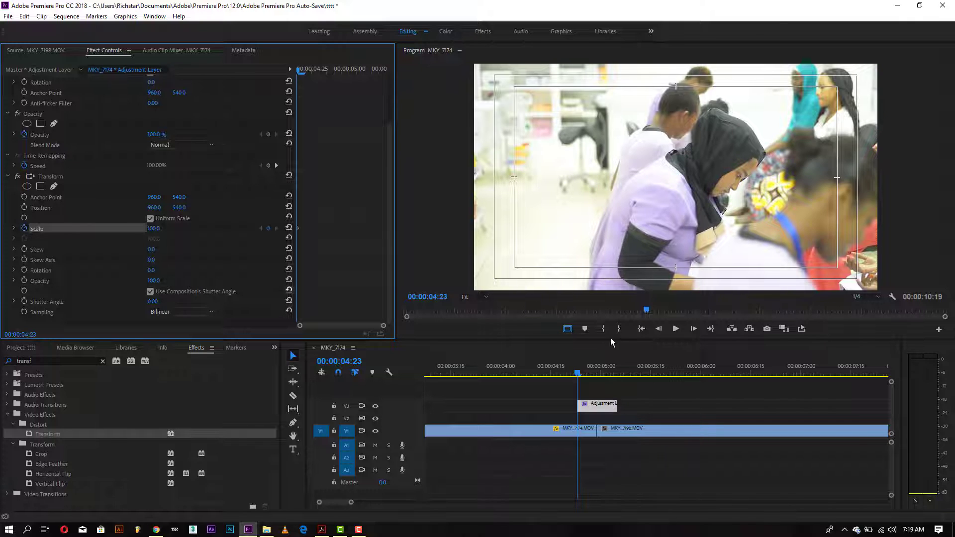
{"action": "left_click_drag", "start_coordinate": [577, 374], "coordinate": [617, 382]}
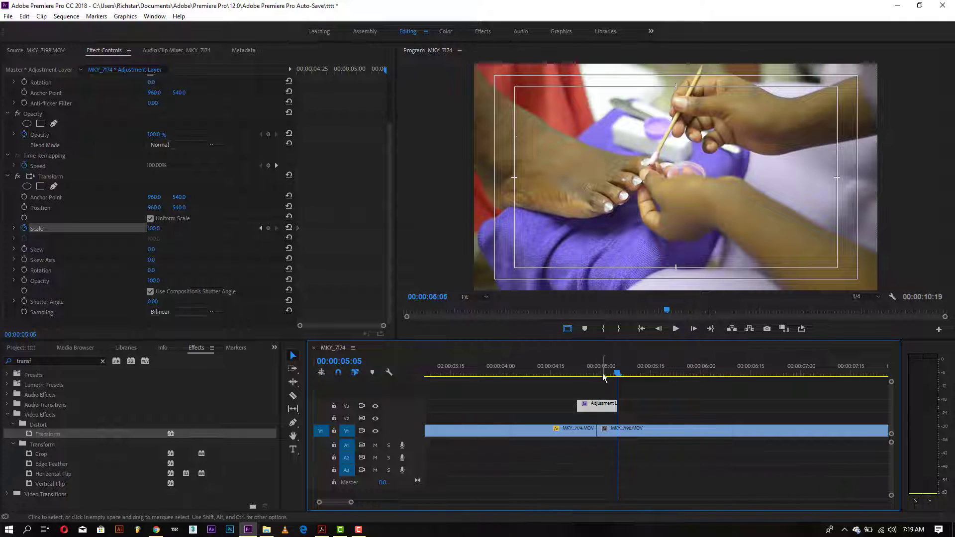
Set Transform Scale to 300 near the layer's end, preview the zoom, and select both Scale keyframes.
{"action": "left_click", "coordinate": [613, 432]}
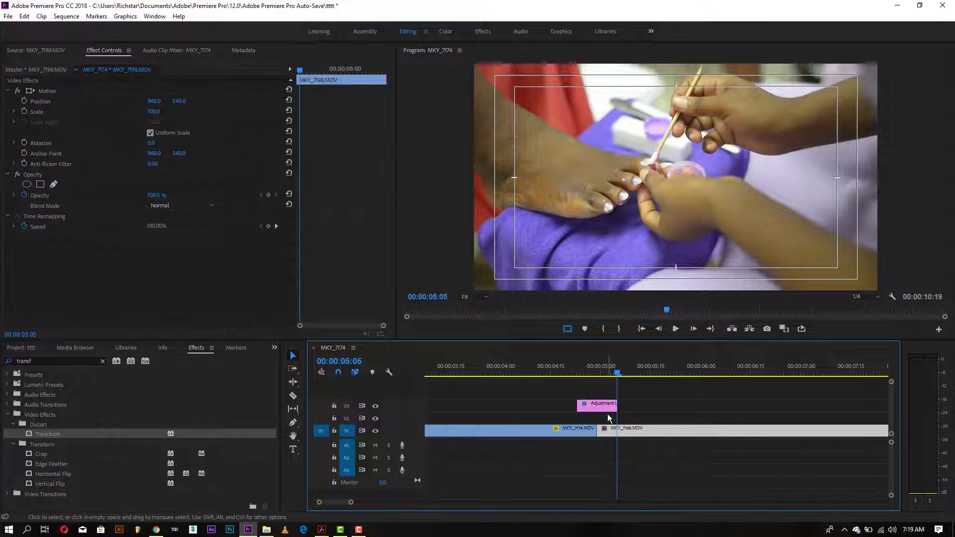
{"action": "left_click", "coordinate": [599, 406]}
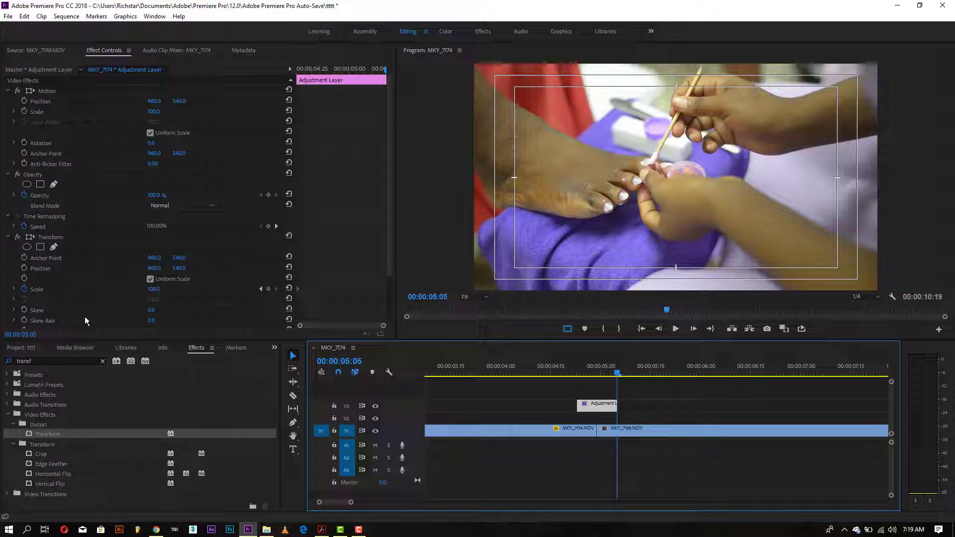
{"action": "left_click", "coordinate": [156, 288]}
{"action": "type", "text": "300"}
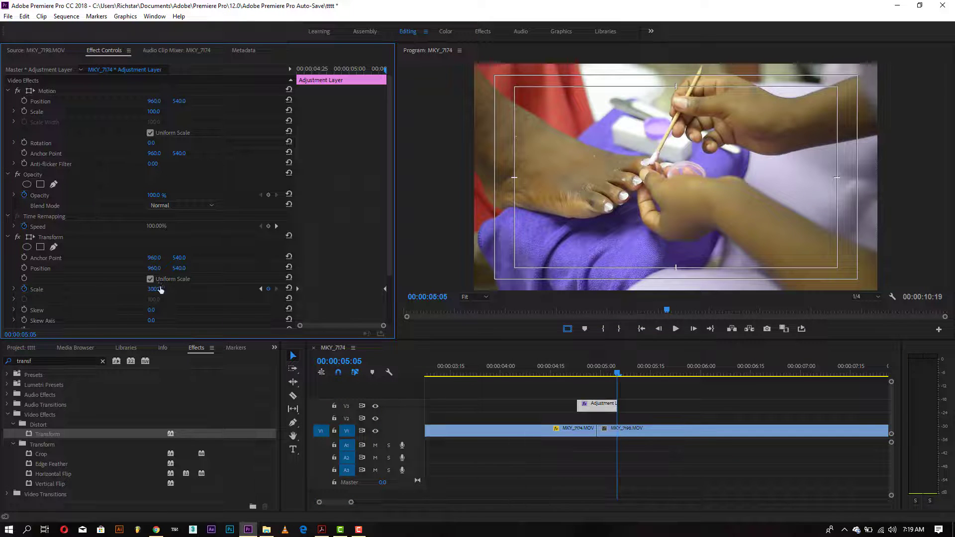
{"action": "left_click", "coordinate": [578, 372]}
{"action": "left_click_drag", "start_coordinate": [577, 371], "coordinate": [606, 373]}
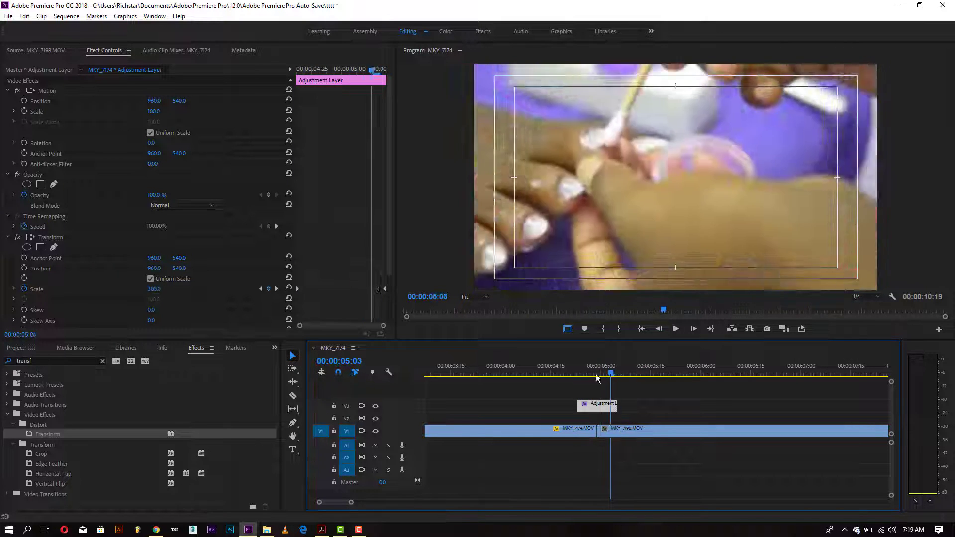
{"action": "left_click_drag", "start_coordinate": [607, 373], "coordinate": [603, 401]}
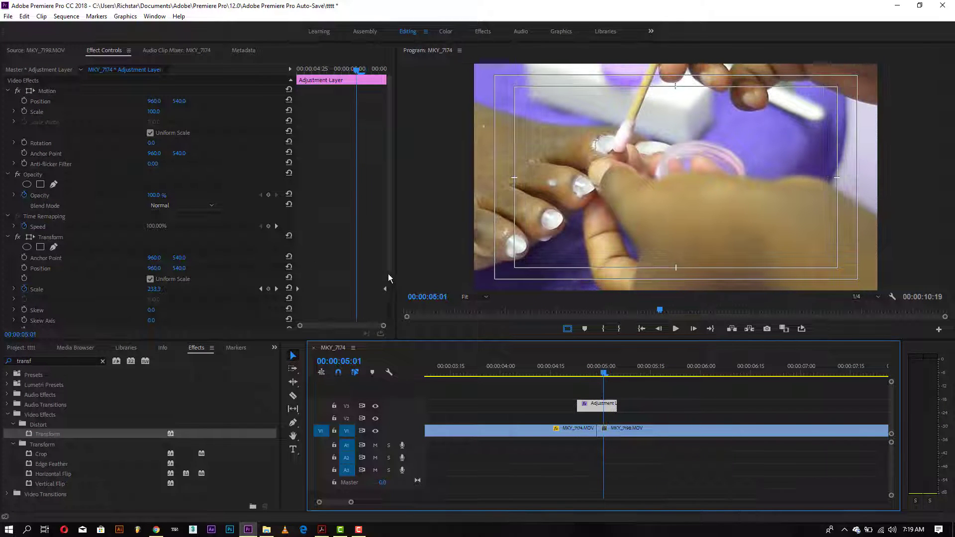
{"action": "left_click_drag", "start_coordinate": [388, 286], "coordinate": [391, 325]}
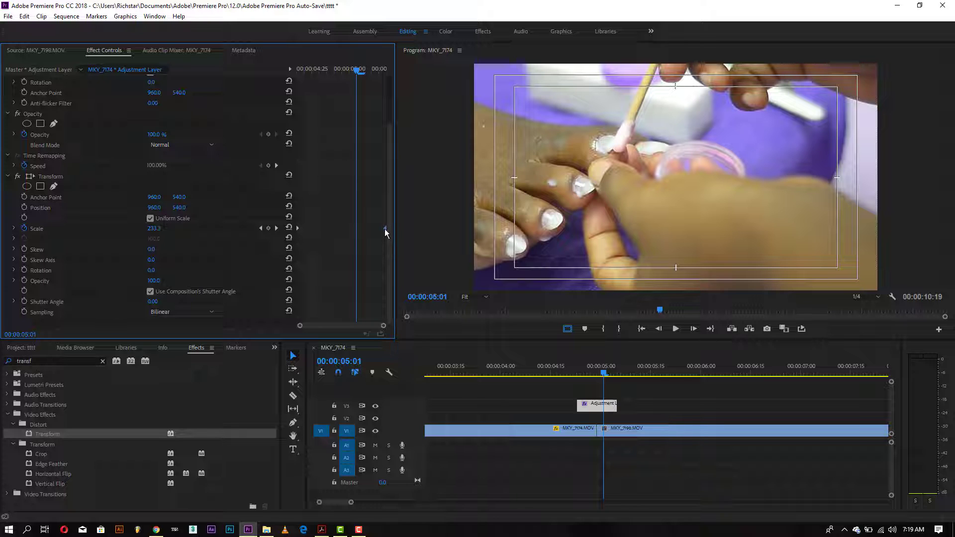
{"action": "left_click_drag", "start_coordinate": [383, 217], "coordinate": [308, 247]}
Switch both Transform Scale keyframes to Bezier interpolation.
{"action": "right_click", "coordinate": [385, 228]}
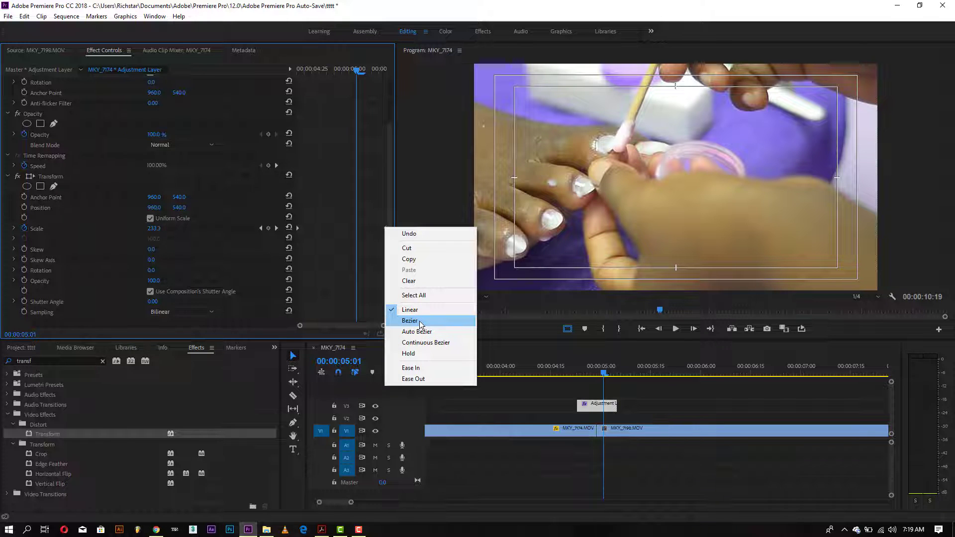
{"action": "left_click", "coordinate": [420, 325]}
{"action": "right_click", "coordinate": [297, 231]}
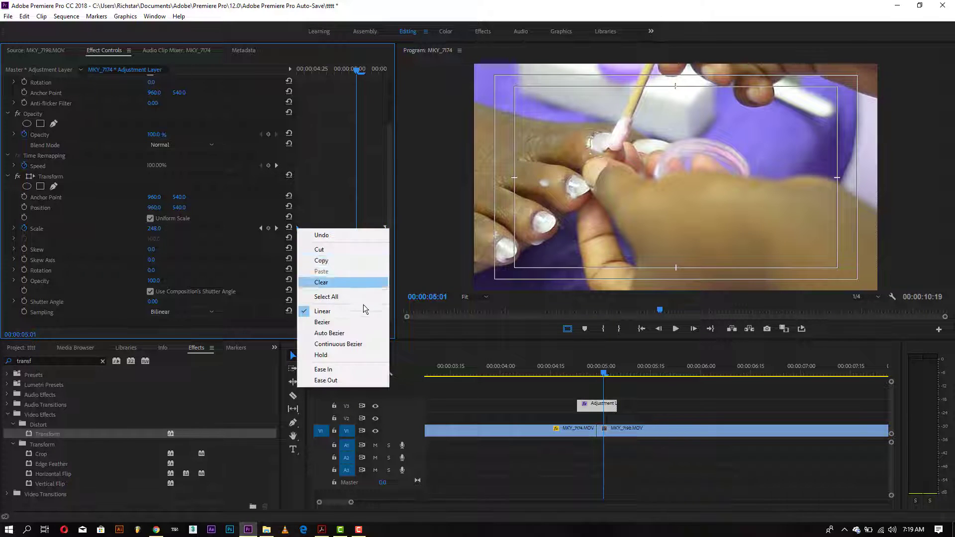
{"action": "left_click", "coordinate": [343, 312]}
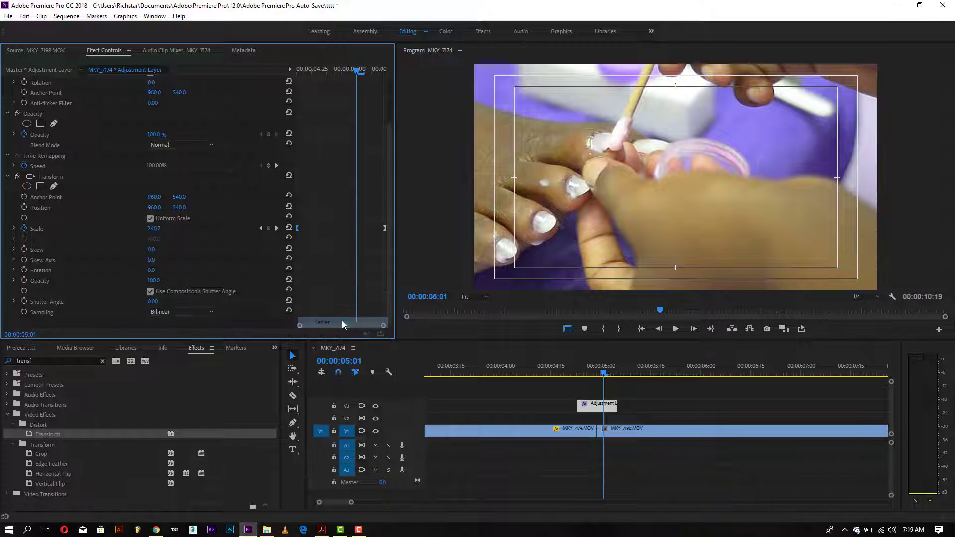
Reshape the Scale curve into a steeper zoom ramp and preview it across the cut.
{"action": "left_click", "coordinate": [14, 228]}
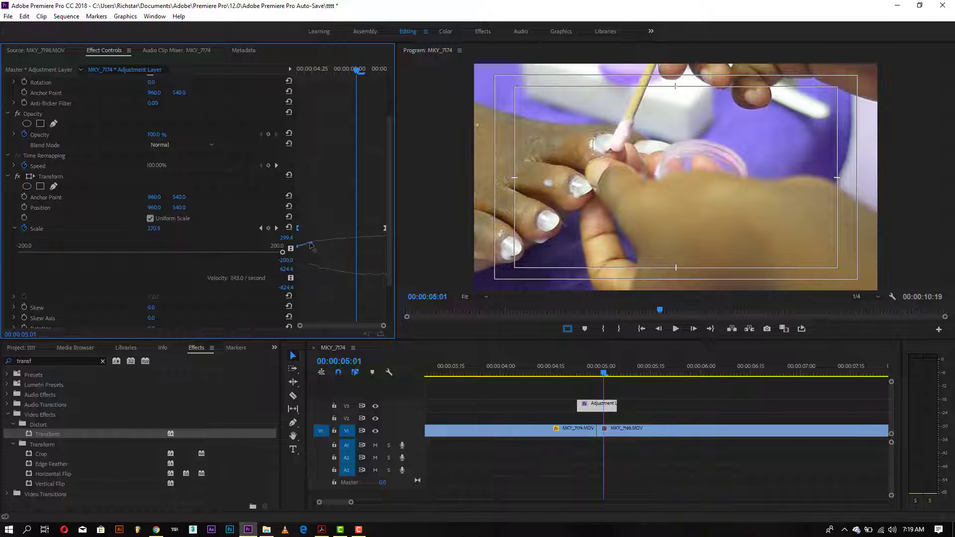
{"action": "left_click_drag", "start_coordinate": [312, 249], "coordinate": [309, 269]}
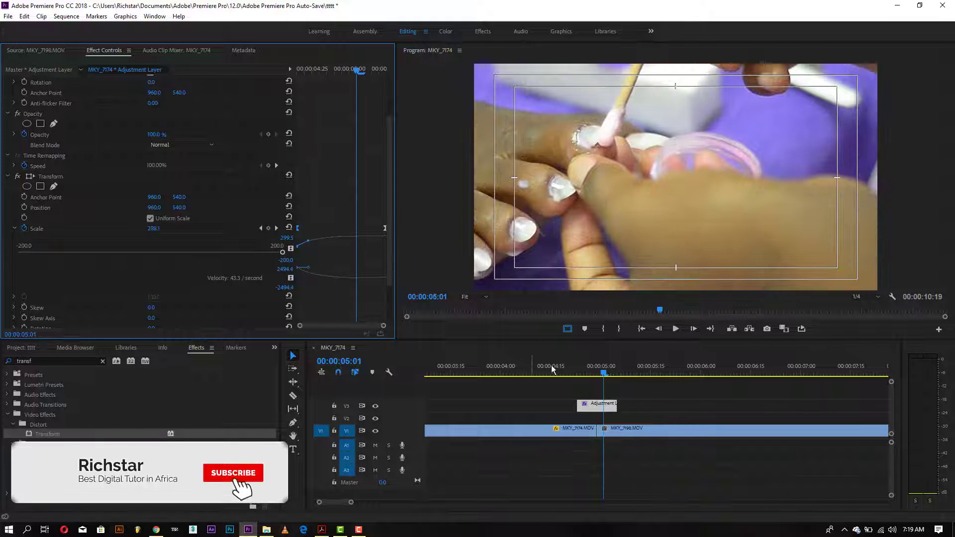
{"action": "left_click", "coordinate": [587, 373]}
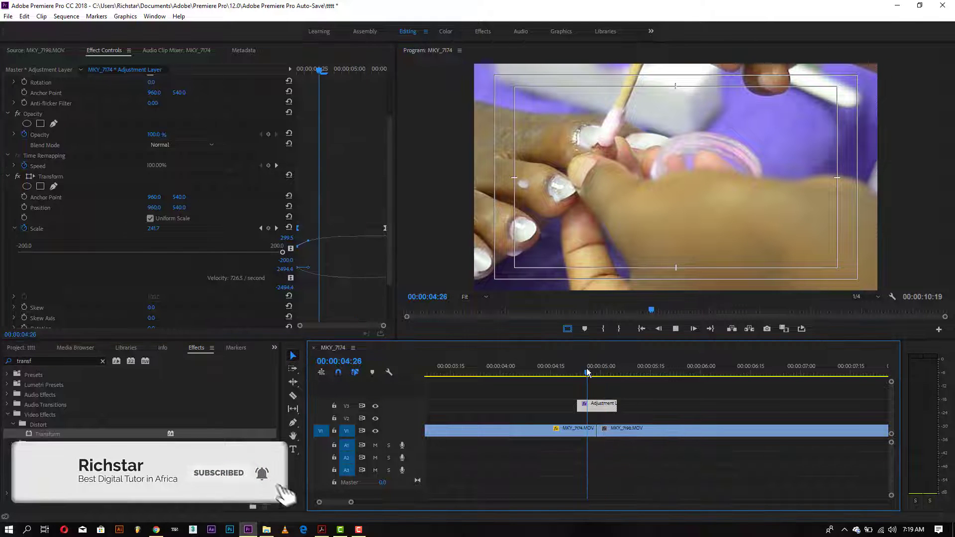
{"action": "key", "text": "space"}
{"action": "left_click_drag", "start_coordinate": [588, 373], "coordinate": [571, 387]}
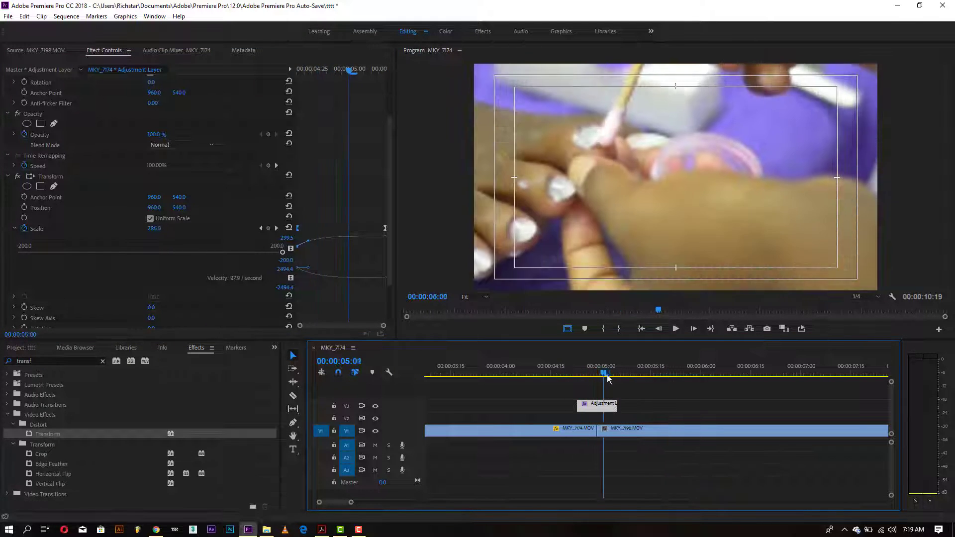
{"action": "left_click_drag", "start_coordinate": [308, 241], "coordinate": [311, 247]}
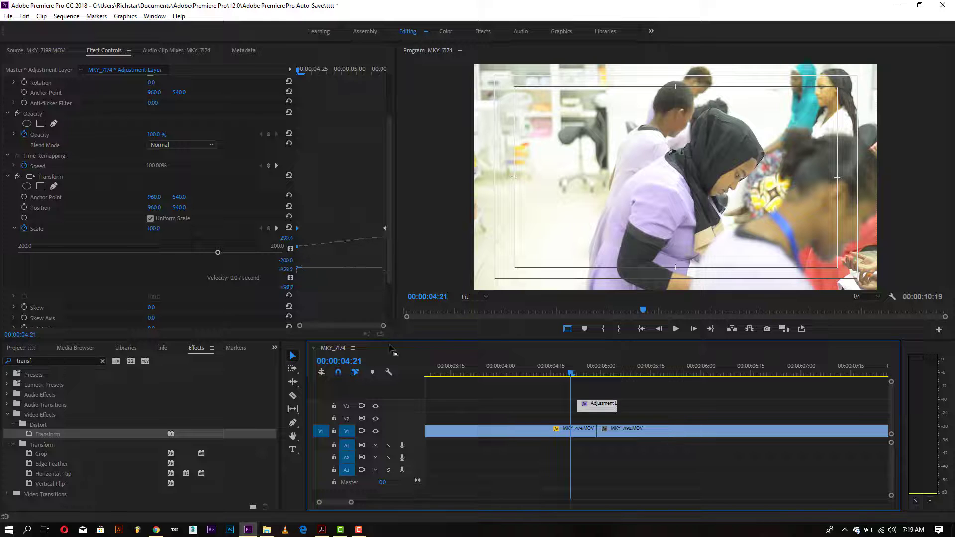
Apply Ease Out to the first Scale keyframe and Ease In to the second, then preview the zoom.
{"action": "left_click", "coordinate": [383, 220]}
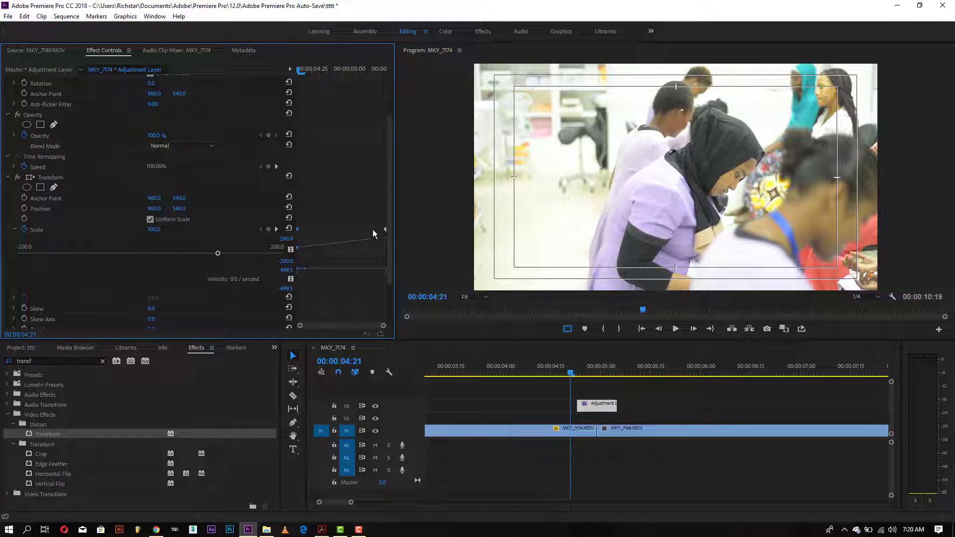
{"action": "right_click", "coordinate": [298, 230]}
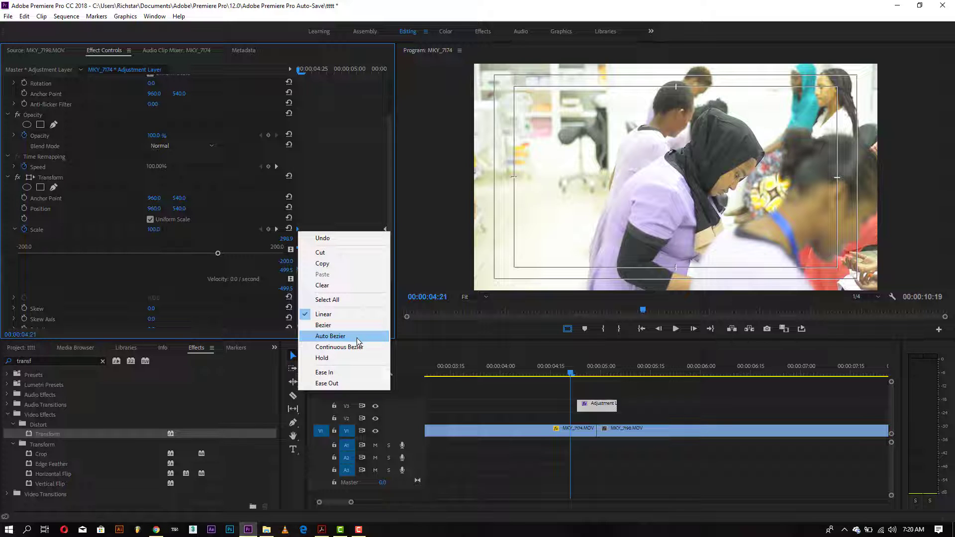
{"action": "left_click", "coordinate": [341, 384]}
{"action": "right_click", "coordinate": [385, 229]}
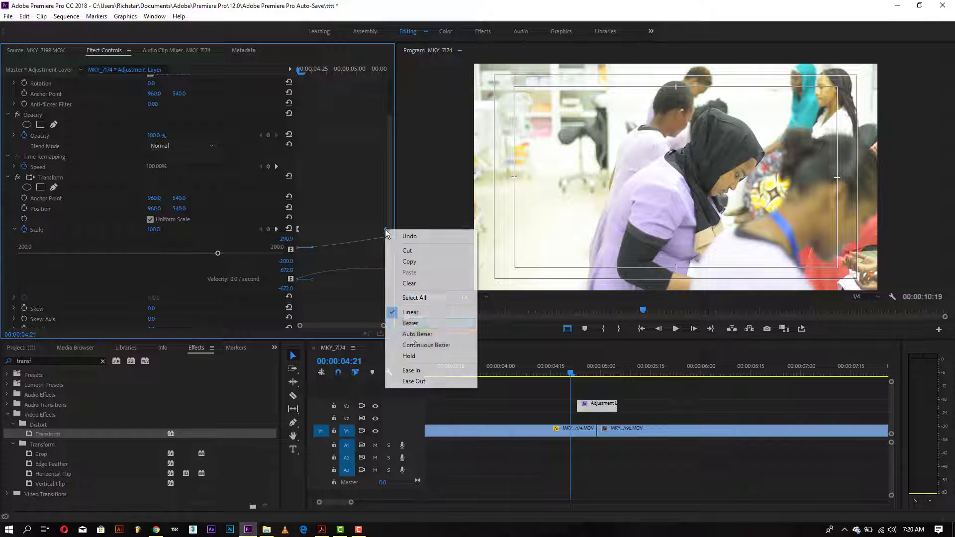
{"action": "left_click", "coordinate": [417, 372]}
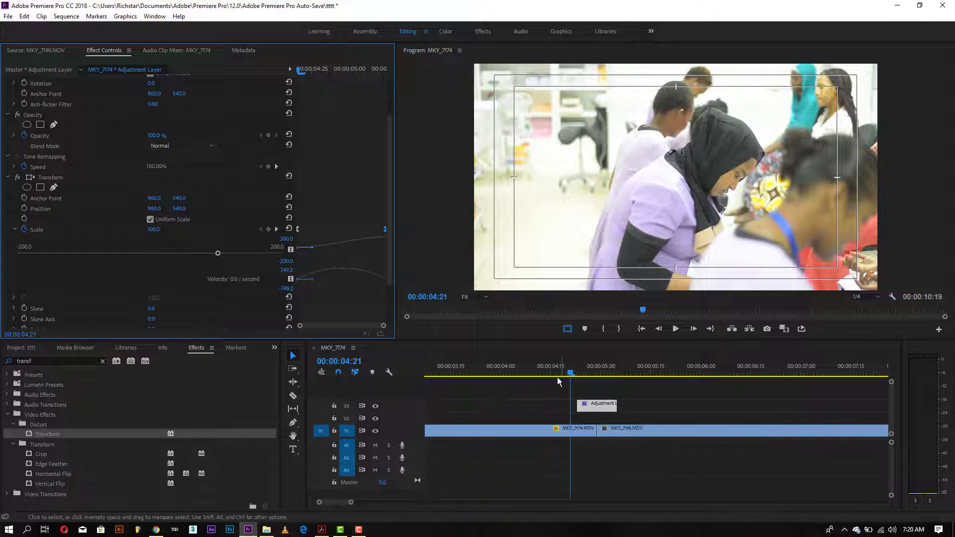
{"action": "key", "text": "space"}
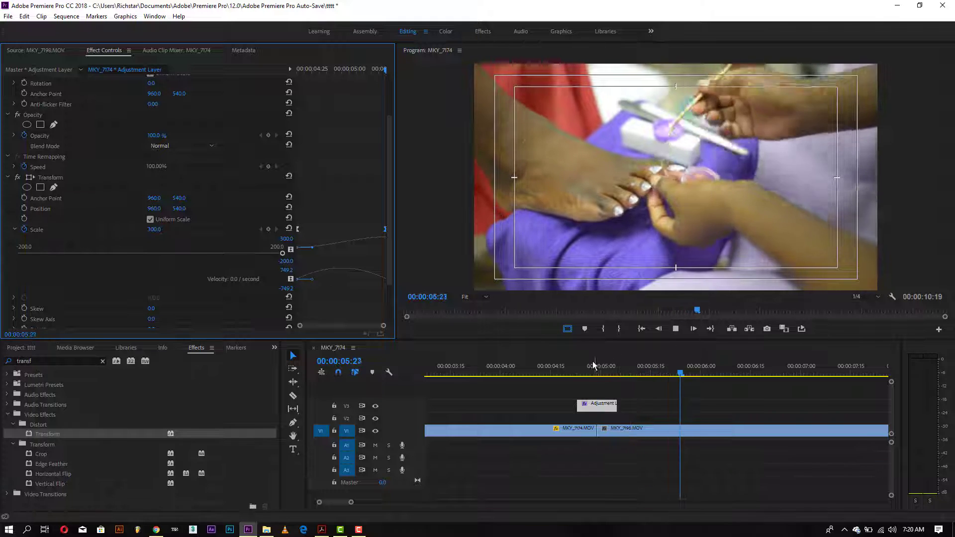
{"action": "mouse_move", "coordinate": [590, 370]}
{"action": "left_mouse_down"}
{"action": "mouse_move", "coordinate": [615, 370]}
{"action": "mouse_move", "coordinate": [599, 376]}
{"action": "left_mouse_up"}
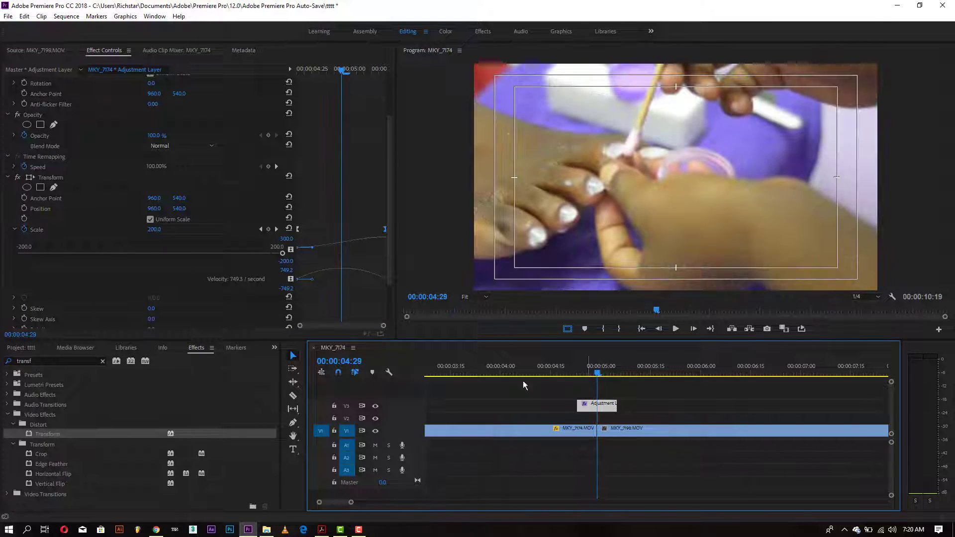
{"action": "left_click", "coordinate": [274, 347]}
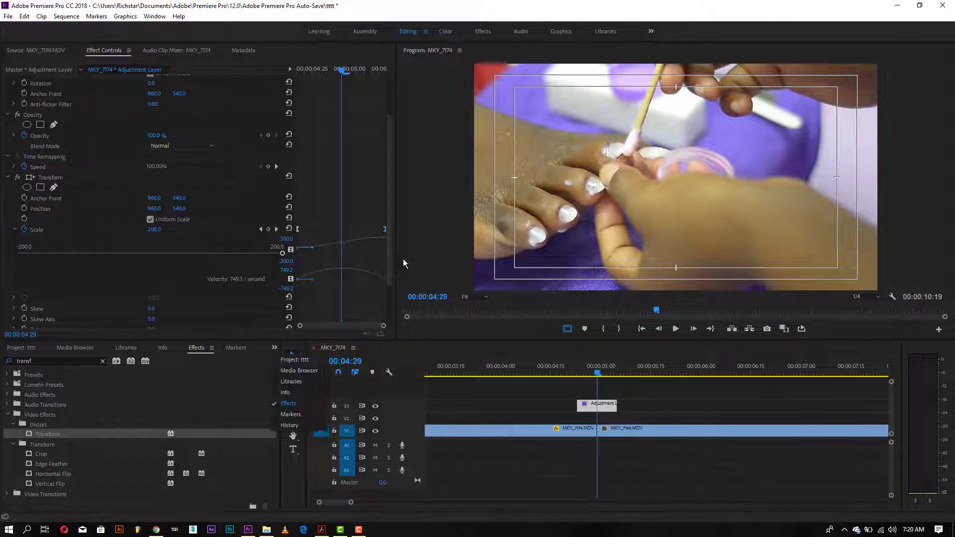
Uncheck Use Composition's Shutter Angle, set Transform Shutter Angle to 180, and scrub the cut to check blur.
{"action": "left_click_drag", "start_coordinate": [387, 274], "coordinate": [388, 314]}
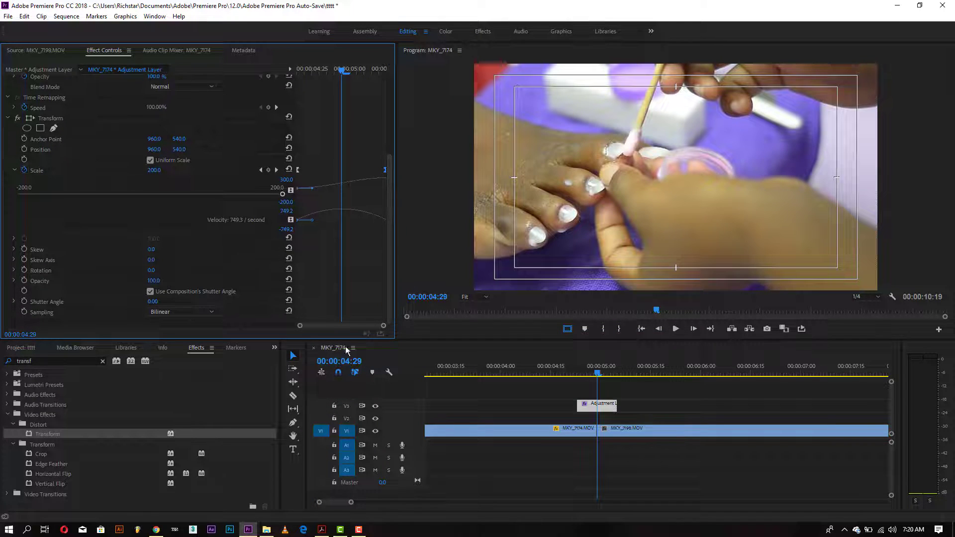
{"action": "left_click", "coordinate": [151, 293]}
{"action": "left_click", "coordinate": [159, 301]}
{"action": "key", "text": "BackSpace"}
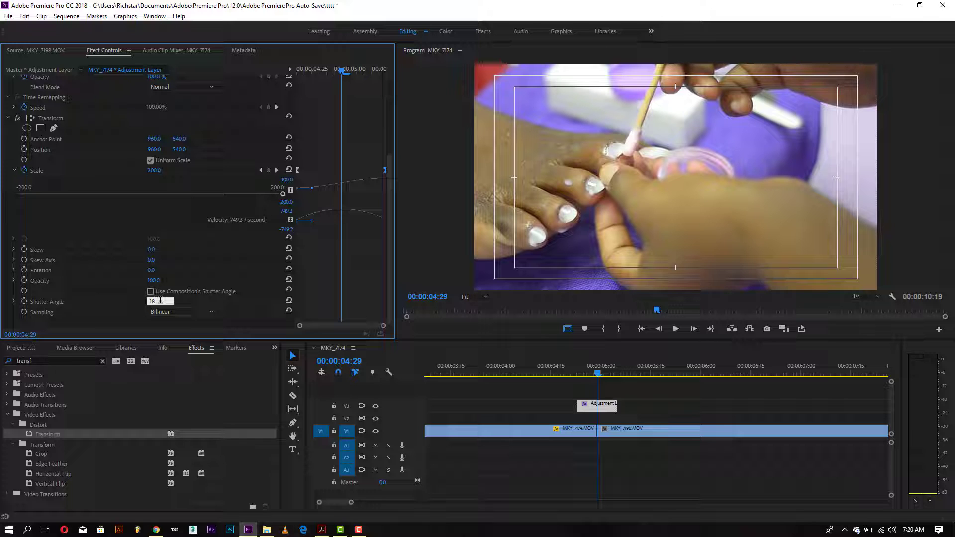
{"action": "key", "text": "Return"}
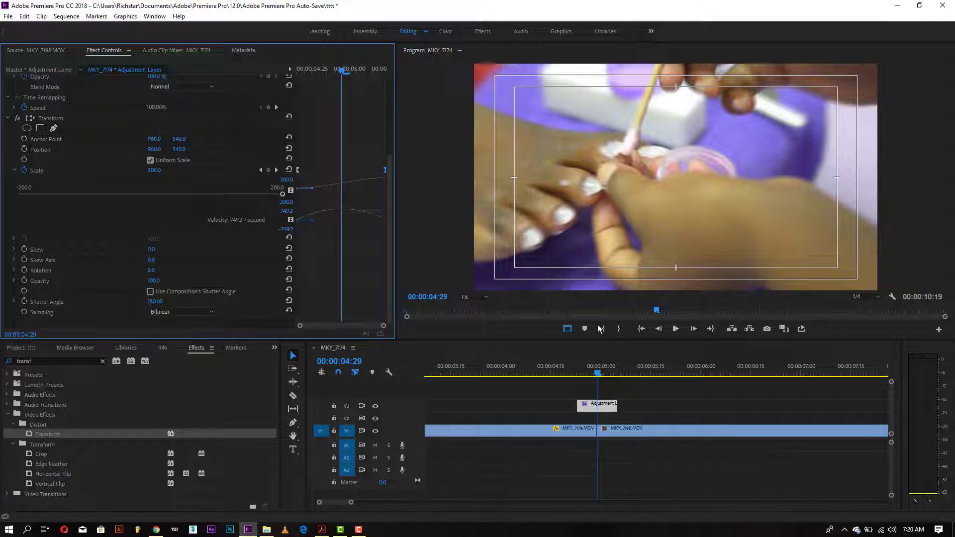
{"action": "left_click", "coordinate": [594, 373]}
{"action": "left_click_drag", "start_coordinate": [600, 375], "coordinate": [611, 375]}
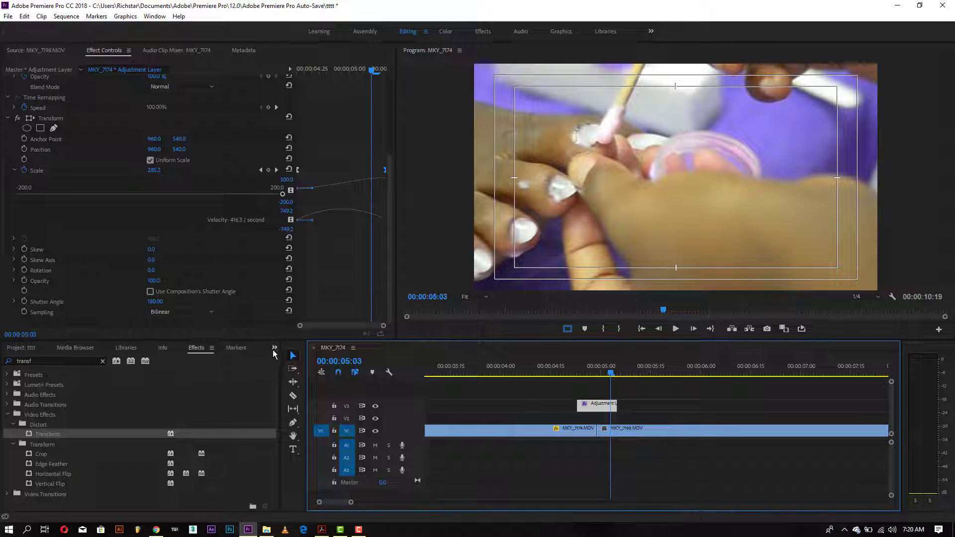
Search the Effects panel for 'repli'.
{"action": "left_click", "coordinate": [102, 361]}
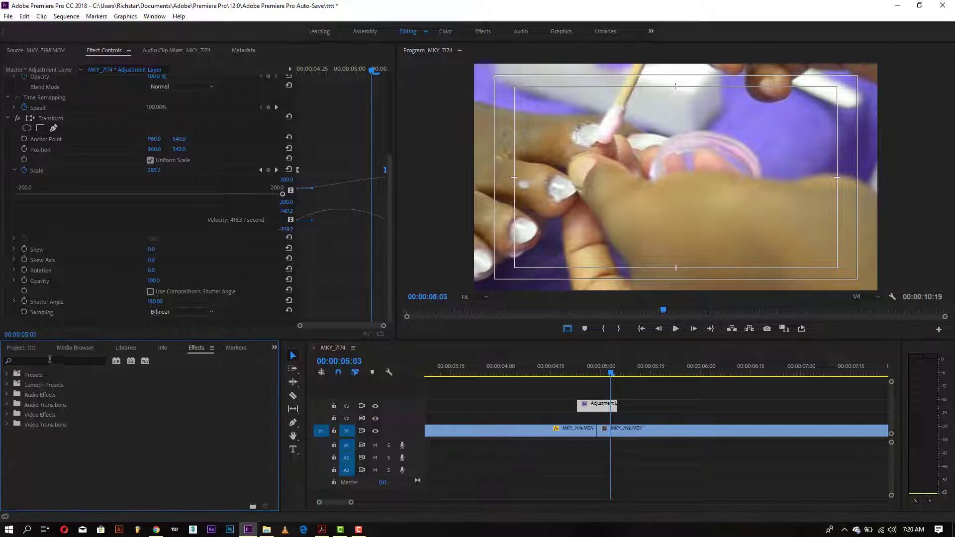
{"action": "left_click", "coordinate": [50, 359]}
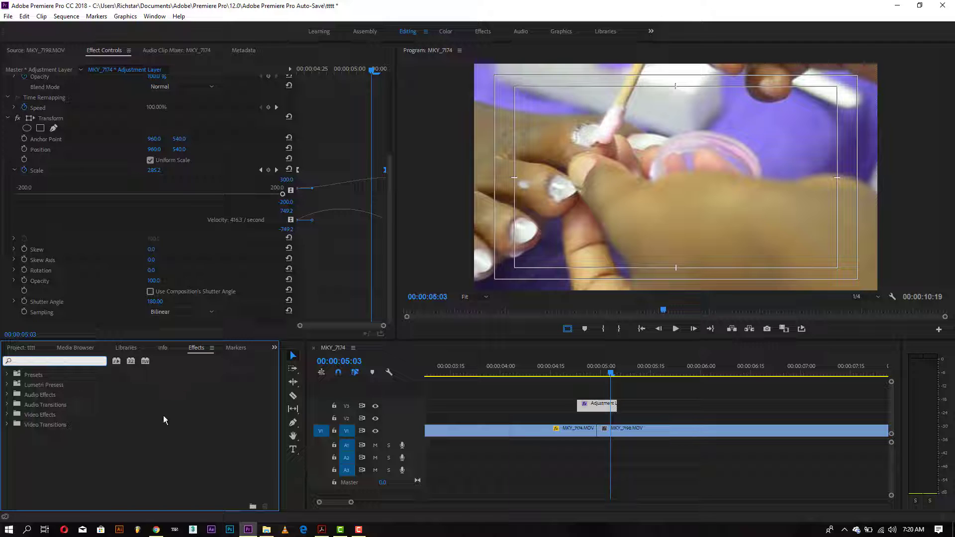
{"action": "type", "text": "re"}
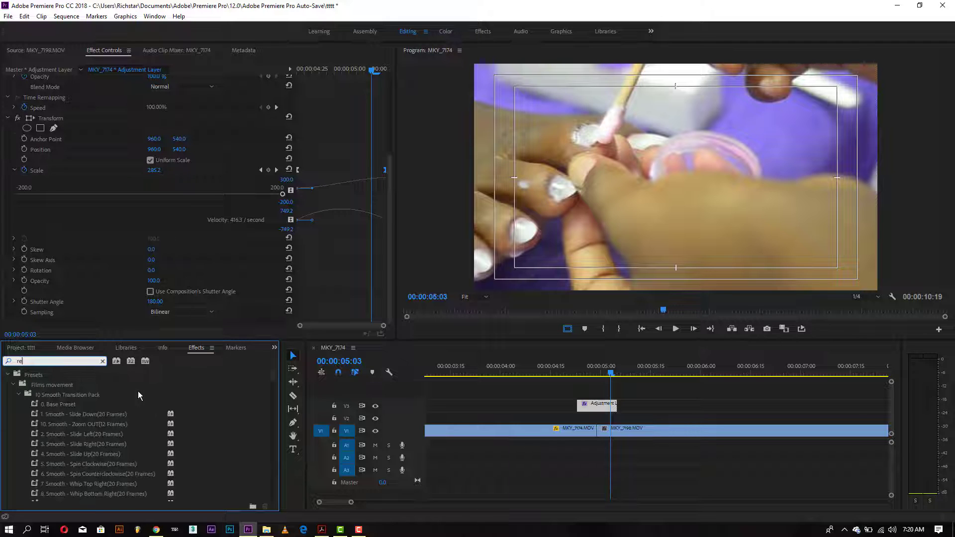
{"action": "type", "text": "pli"}
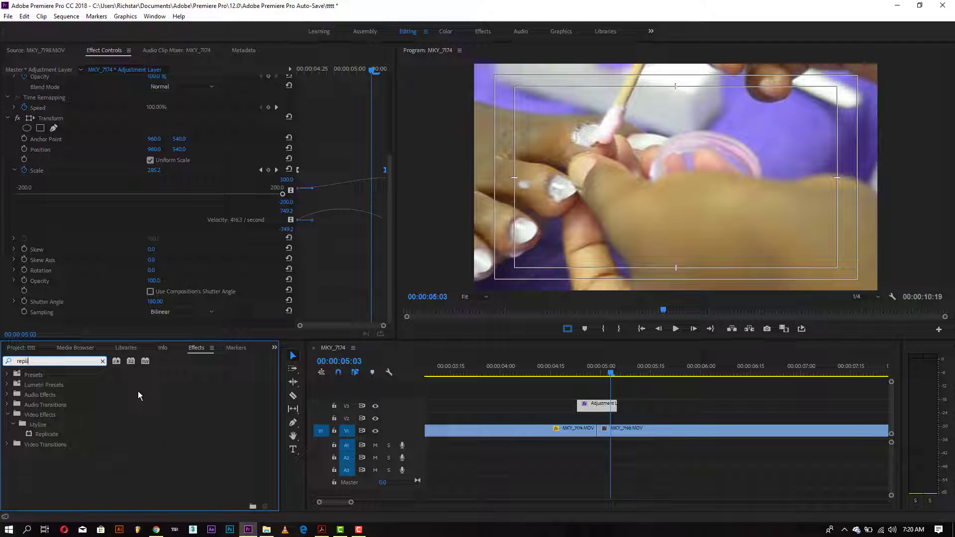
Place an Adjustment Layer on V2 over the cut and cut away the piece after it.
{"action": "left_click", "coordinate": [272, 349]}
{"action": "left_click", "coordinate": [292, 360]}
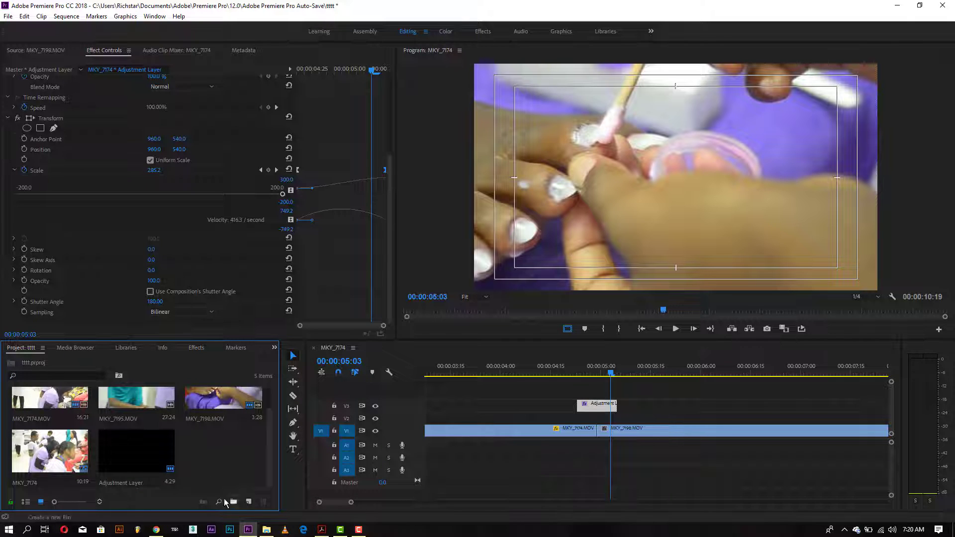
{"action": "left_click_drag", "start_coordinate": [156, 487], "coordinate": [602, 420]}
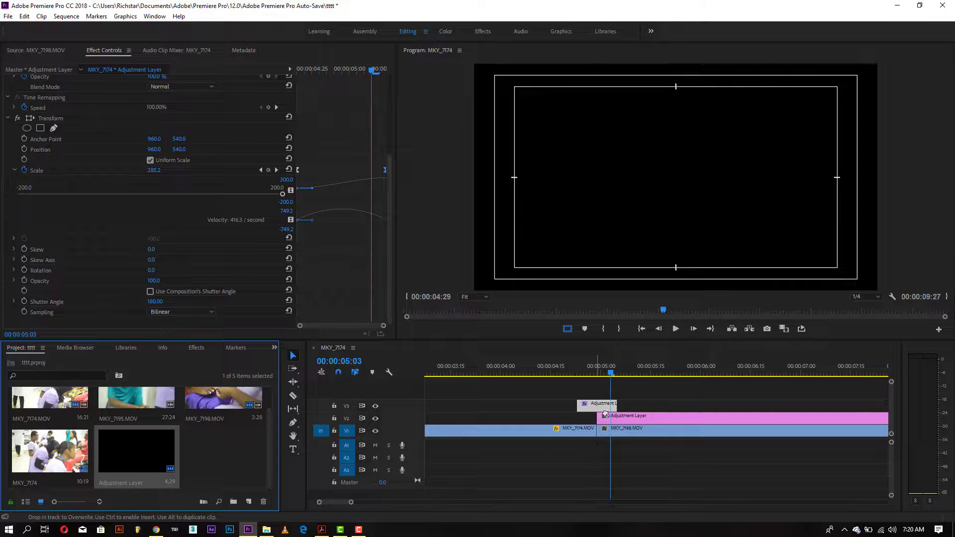
{"action": "left_click", "coordinate": [293, 395]}
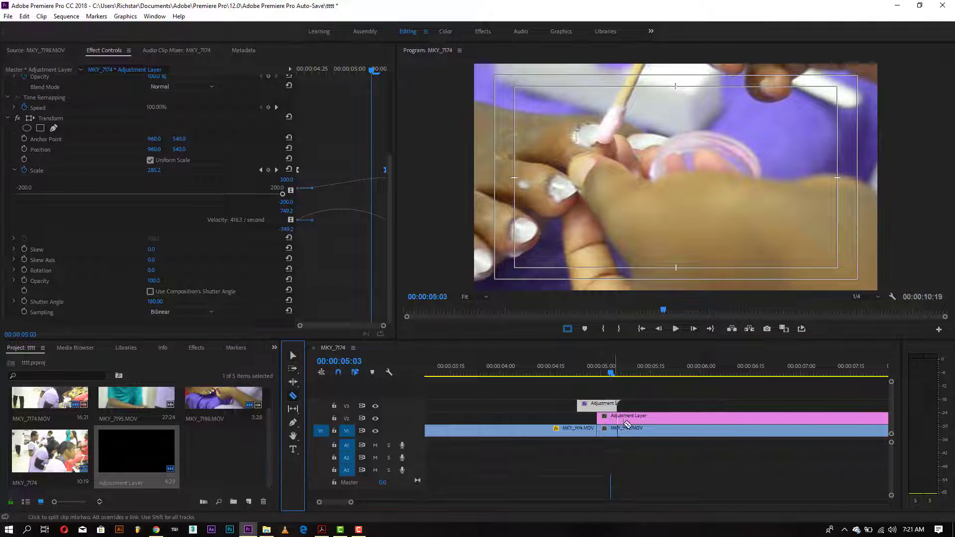
{"action": "left_click", "coordinate": [293, 355]}
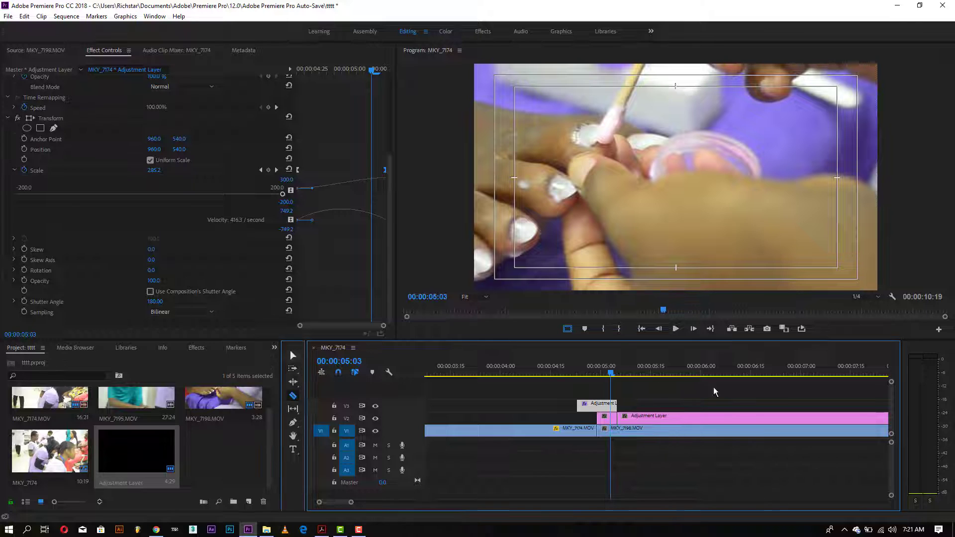
{"action": "left_click", "coordinate": [662, 419]}
{"action": "key", "text": "Delete"}
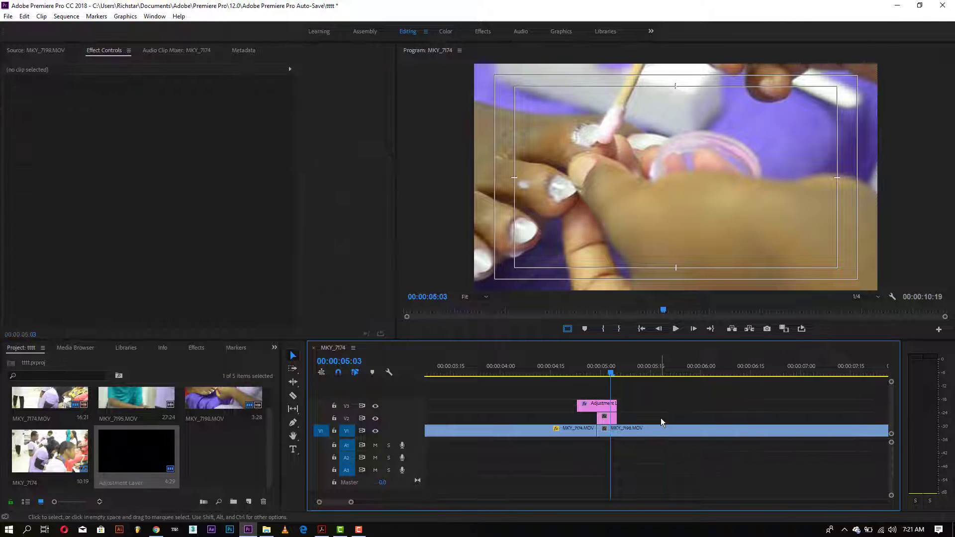
Apply the Replicate effect to the short V2 adjustment clip.
{"action": "left_click", "coordinate": [607, 417]}
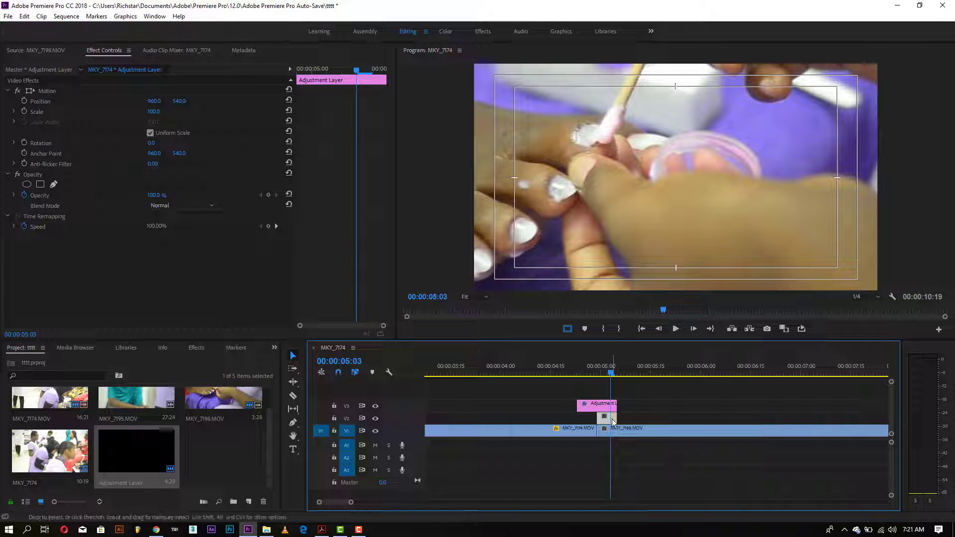
{"action": "left_click_drag", "start_coordinate": [613, 423], "coordinate": [614, 424]}
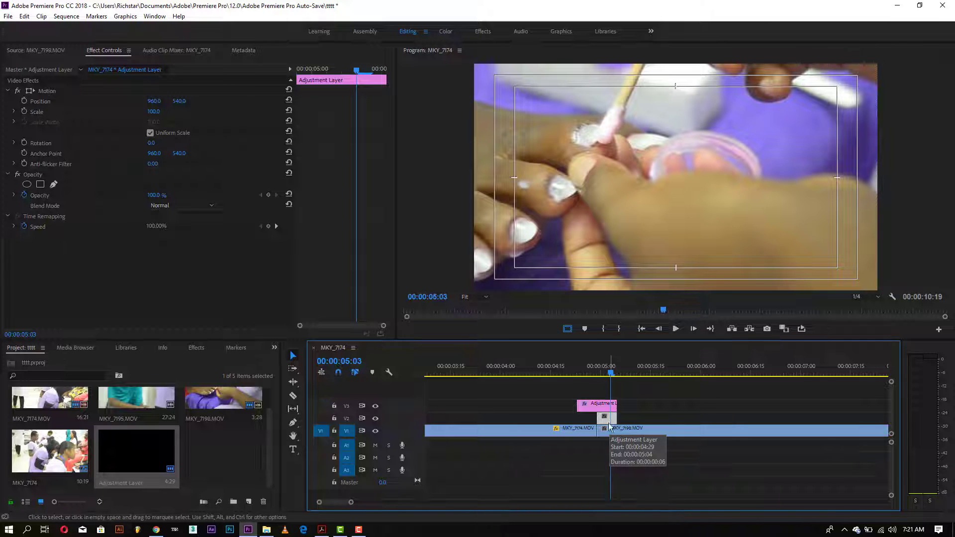
{"action": "left_click", "coordinate": [202, 348]}
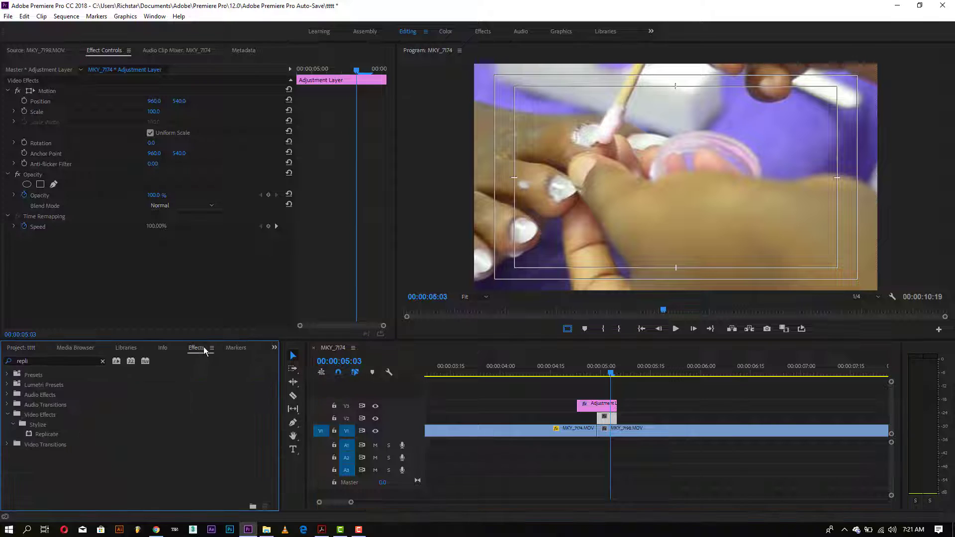
{"action": "left_click_drag", "start_coordinate": [42, 435], "coordinate": [606, 419]}
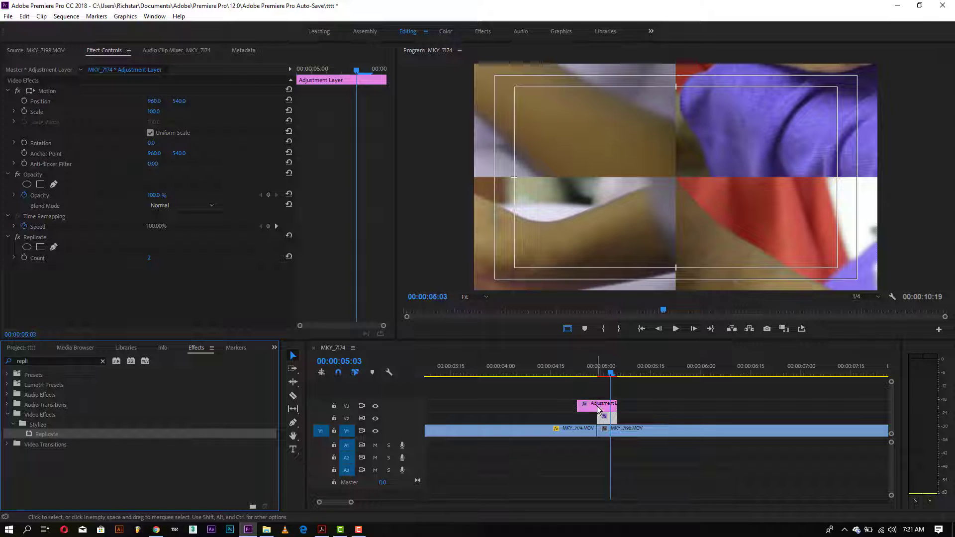
Hide track V3 and set Replicate Count to 3 for a 3x3 grid.
{"action": "left_click", "coordinate": [598, 407]}
{"action": "left_click", "coordinate": [375, 405]}
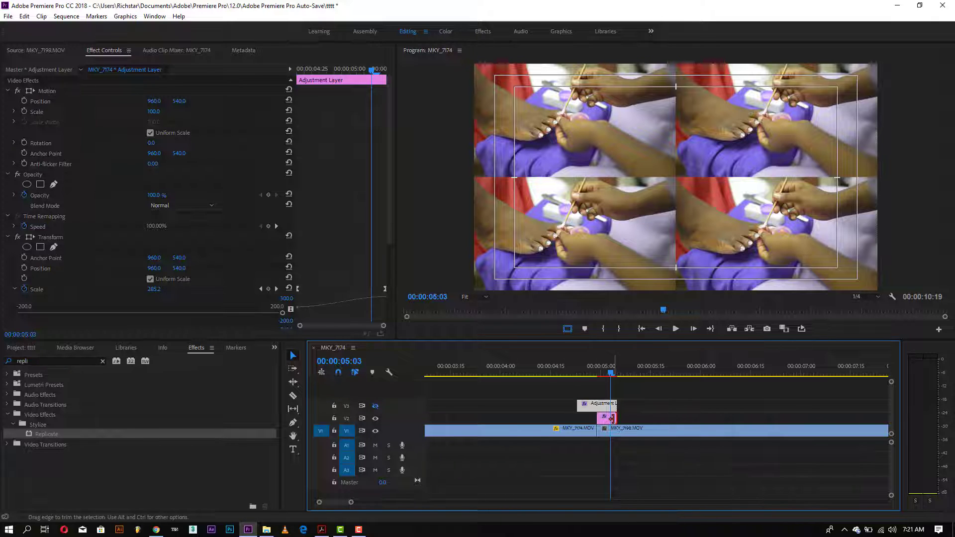
{"action": "left_click", "coordinate": [610, 422]}
{"action": "left_click", "coordinate": [605, 405]}
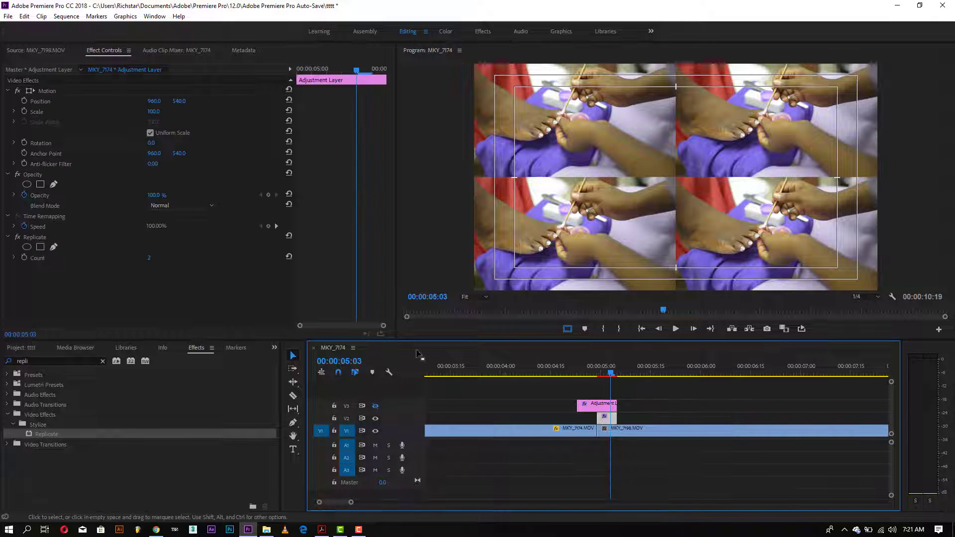
{"action": "left_click", "coordinate": [151, 257]}
{"action": "type", "text": "3"}
{"action": "key", "text": "Return"}
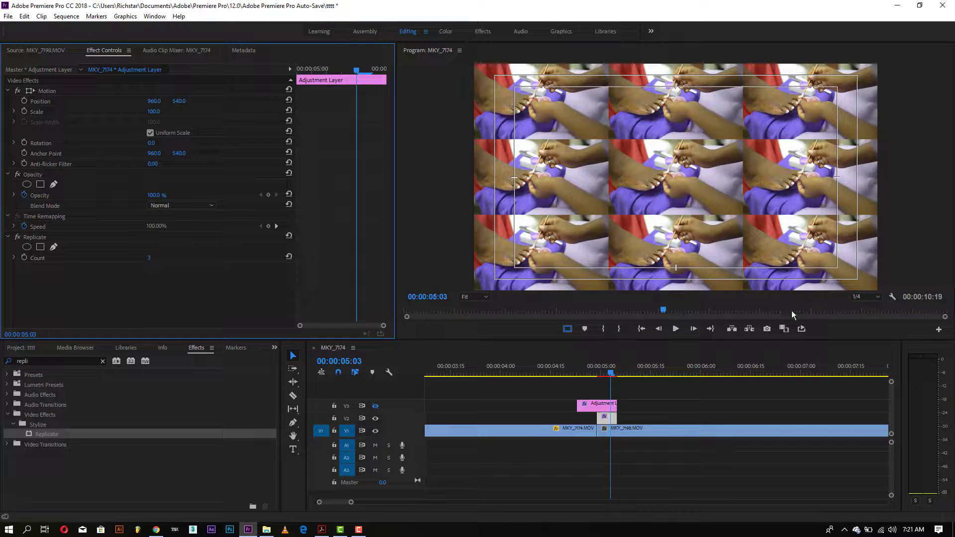
{"action": "left_click", "coordinate": [102, 363]}
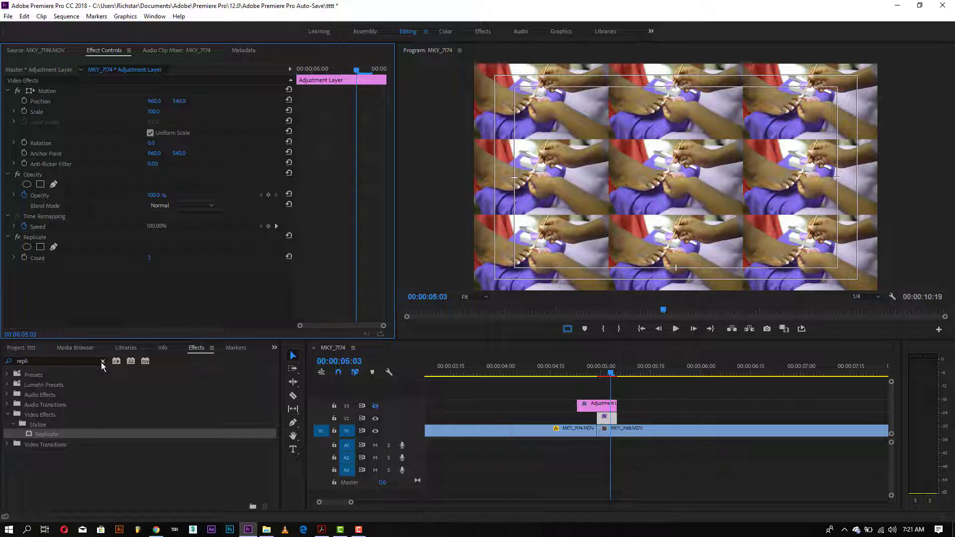
Search 'mirro' and stack four Mirror effects under Replicate on the V2 adjustment clip.
{"action": "left_click", "coordinate": [62, 361]}
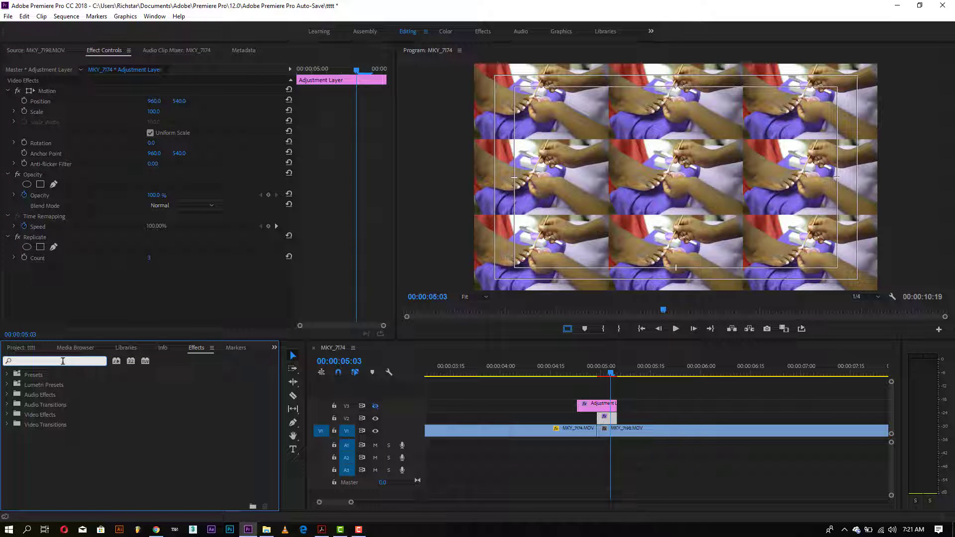
{"action": "type", "text": "mirro"}
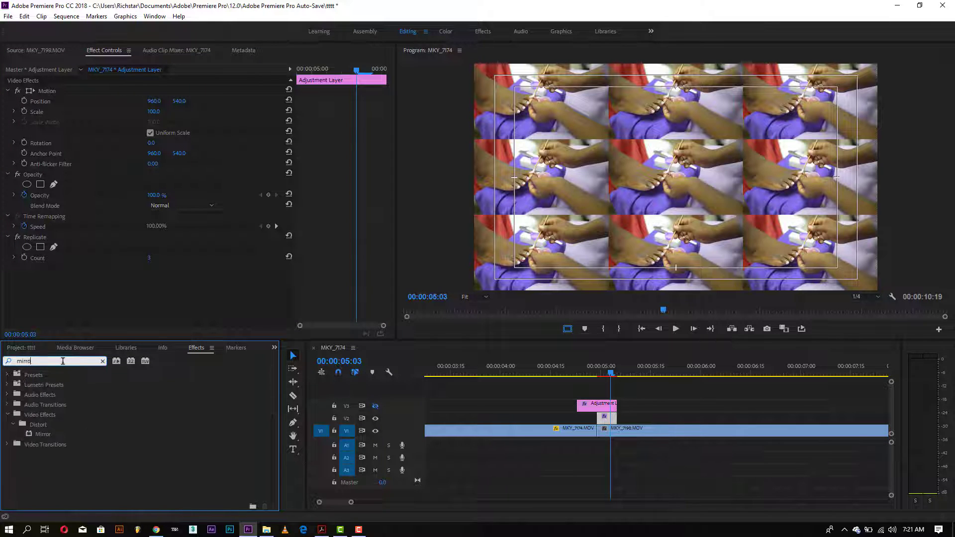
{"action": "left_click_drag", "start_coordinate": [42, 434], "coordinate": [612, 417]}
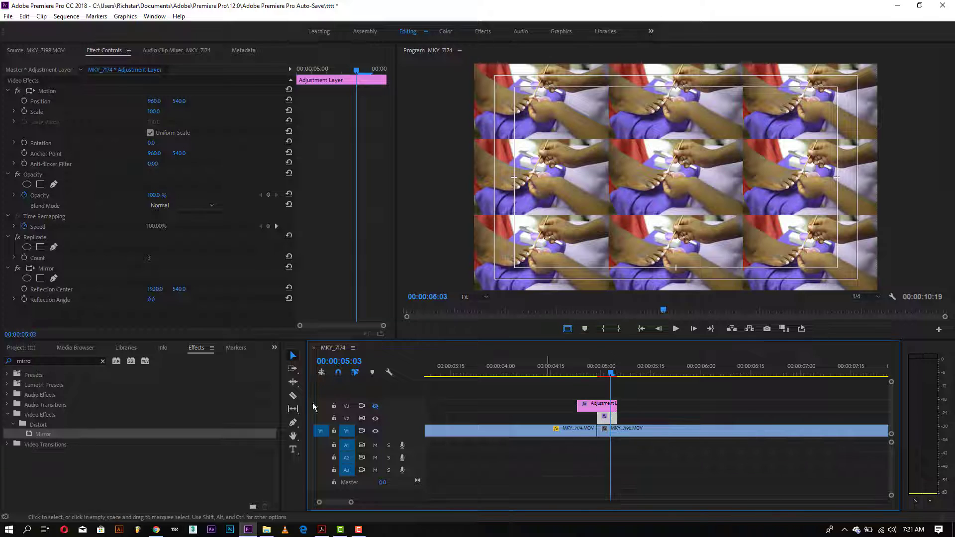
{"action": "left_click", "coordinate": [44, 269]}
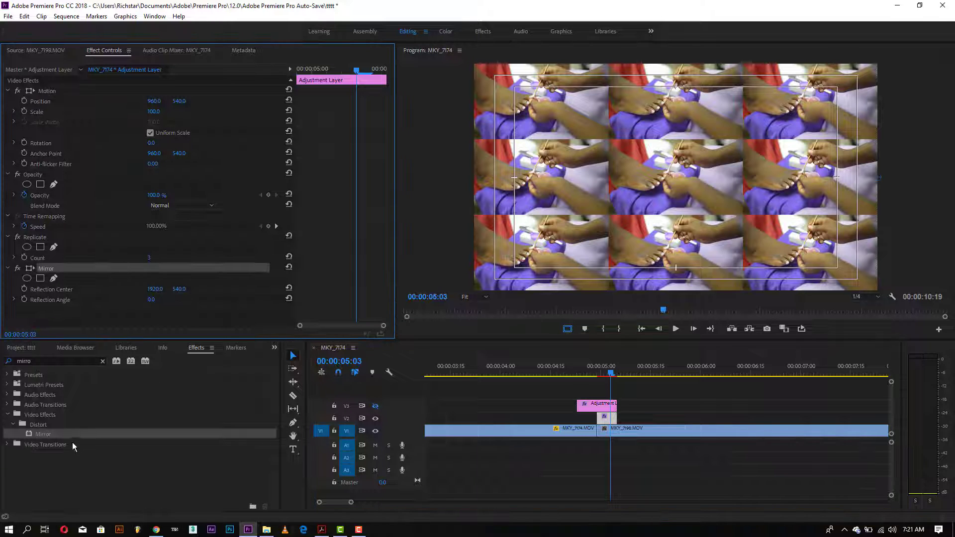
{"action": "left_click_drag", "start_coordinate": [52, 434], "coordinate": [606, 416]}
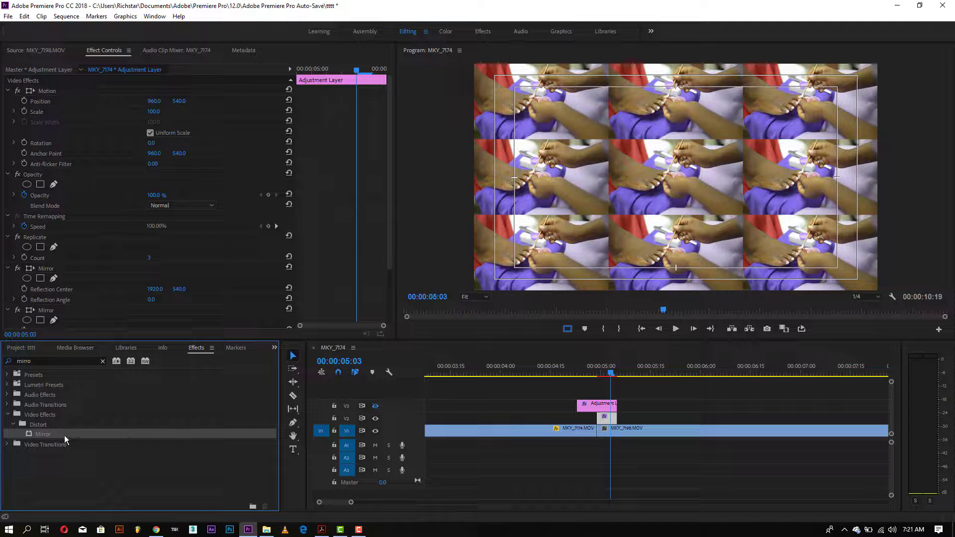
{"action": "left_click_drag", "start_coordinate": [64, 435], "coordinate": [601, 421]}
{"action": "left_click_drag", "start_coordinate": [389, 270], "coordinate": [397, 328]}
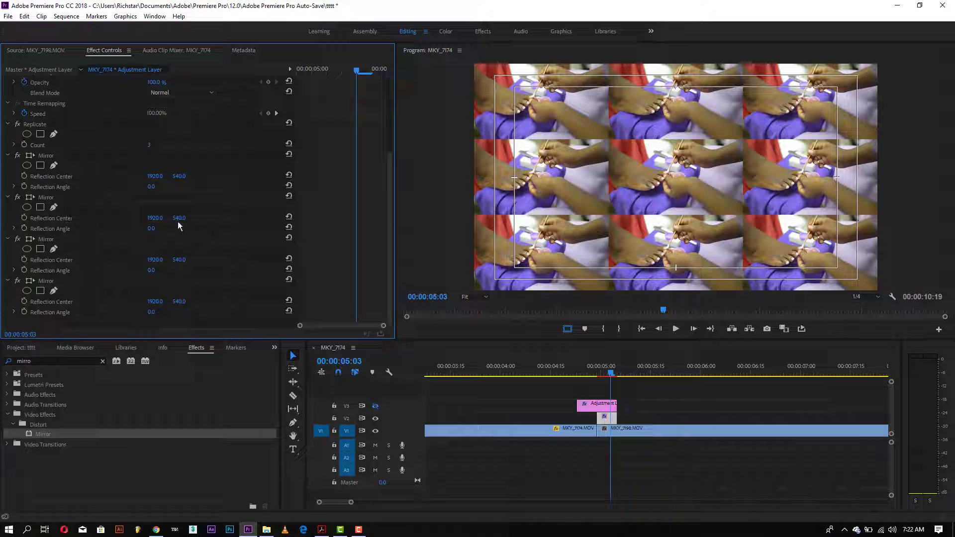
Set the first Mirror's Reflection Angle to 90°.
{"action": "left_click", "coordinate": [46, 157]}
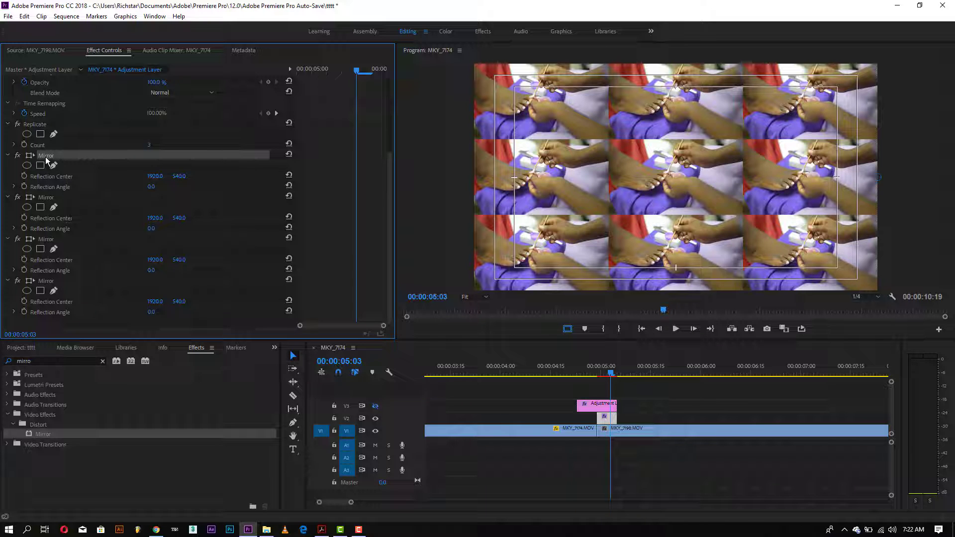
{"action": "left_click_drag", "start_coordinate": [152, 187], "coordinate": [169, 186]}
{"action": "left_click", "coordinate": [164, 184]}
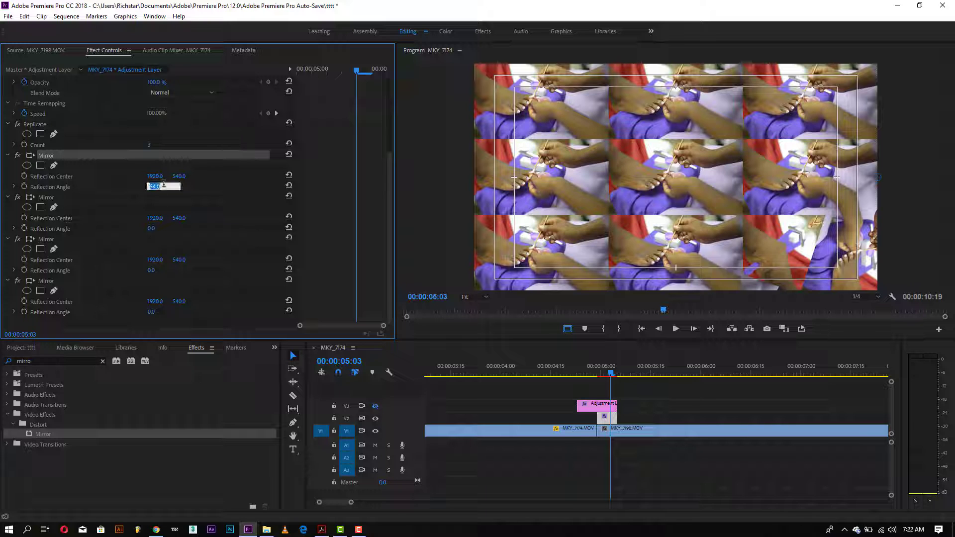
{"action": "type", "text": "90"}
{"action": "key", "text": "Return"}
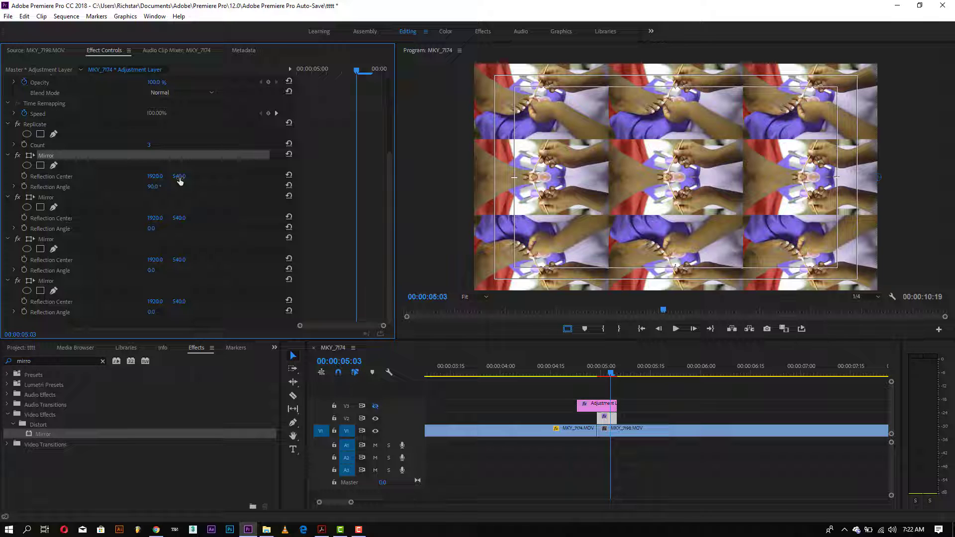
Move the first Mirror's Reflection Center to 1920, 719.
{"action": "left_click_drag", "start_coordinate": [179, 176], "coordinate": [225, 176]}
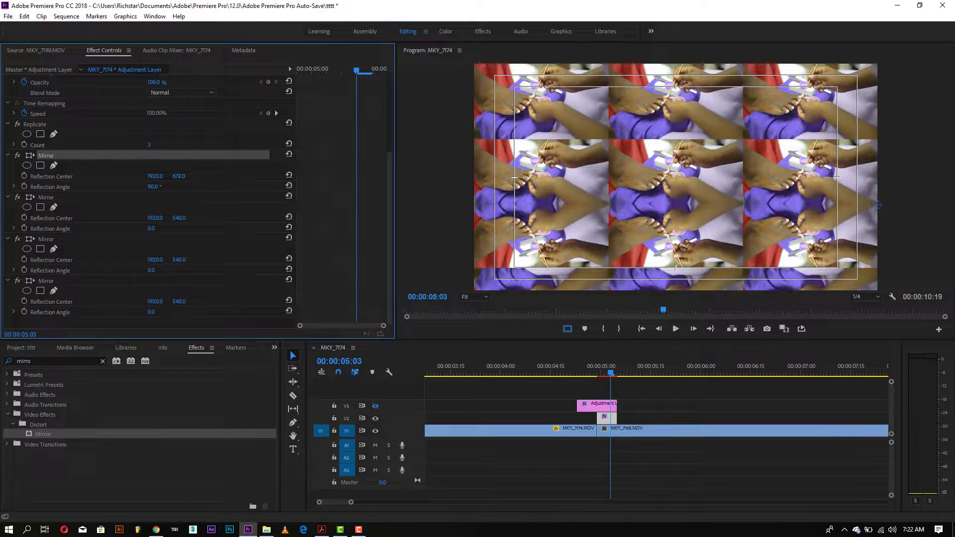
{"action": "left_click_drag", "start_coordinate": [226, 176], "coordinate": [264, 176]}
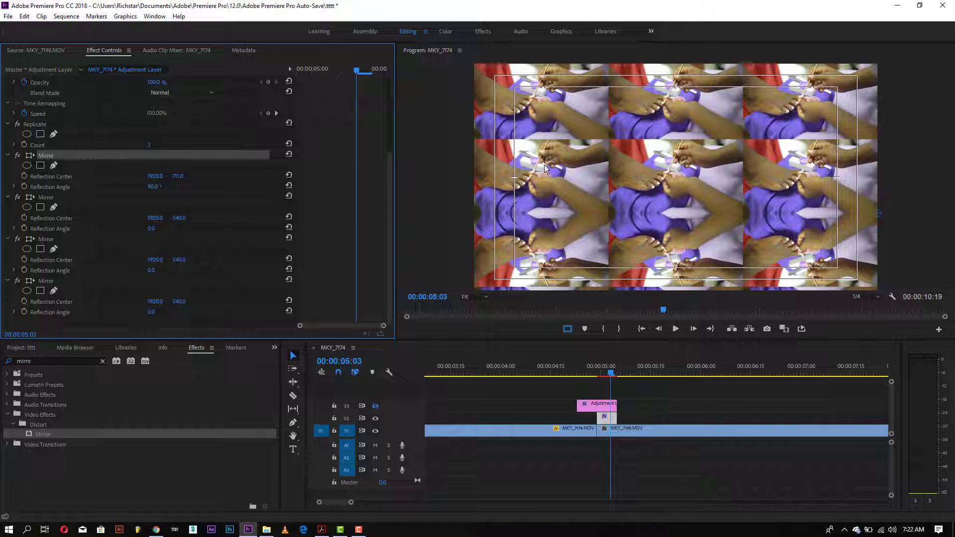
{"action": "left_click", "coordinate": [178, 176]}
{"action": "type", "text": "19"}
{"action": "key", "text": "Return"}
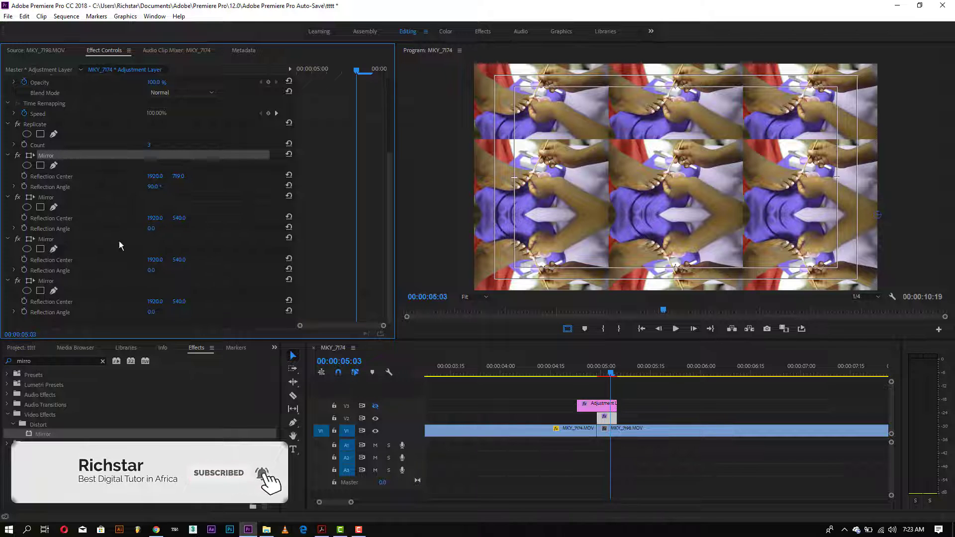
{"action": "left_click", "coordinate": [7, 155]}
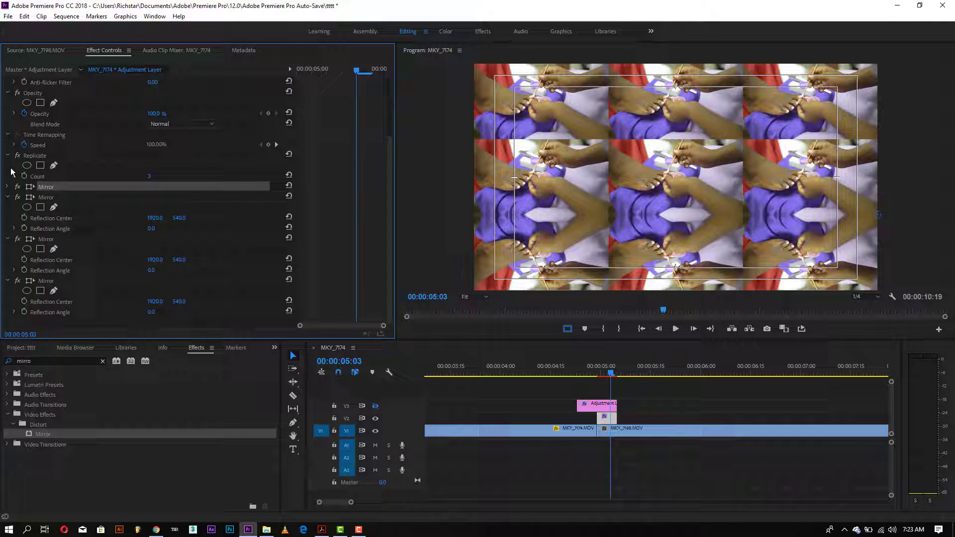
Set the second Mirror's Reflection Angle to 180°.
{"action": "left_click", "coordinate": [44, 198]}
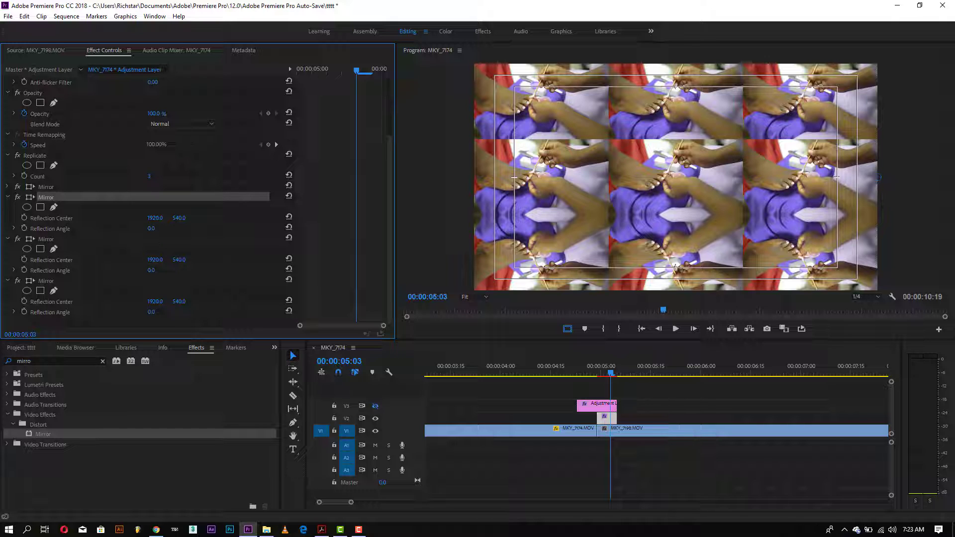
{"action": "left_click", "coordinate": [152, 229]}
{"action": "type", "text": "1"}
{"action": "key", "text": "BackSpace"}
{"action": "key", "text": "Return"}
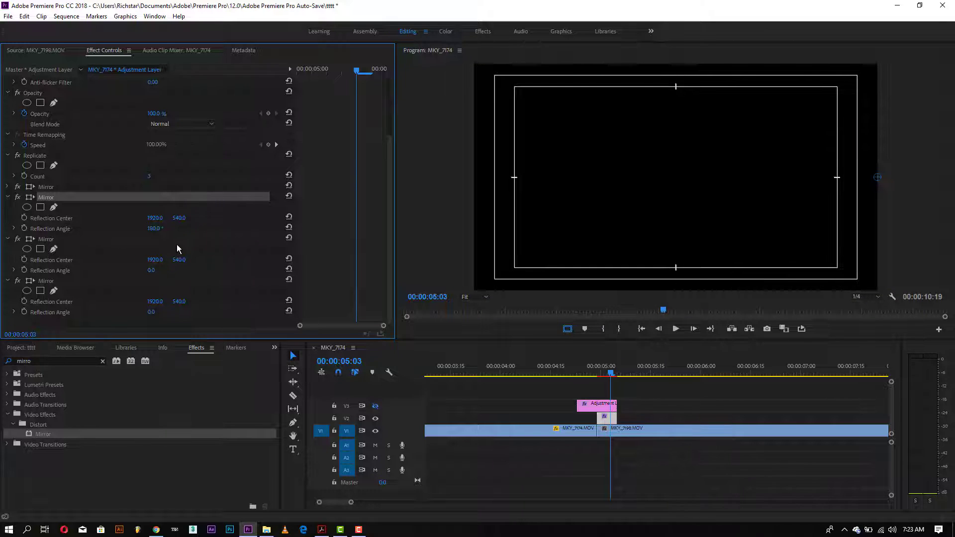
Set the second Mirror's Reflection Center X to 640.
{"action": "mouse_move", "coordinate": [154, 218]}
{"action": "left_mouse_down"}
{"action": "mouse_move", "coordinate": [120, 217]}
{"action": "mouse_move", "coordinate": [168, 218]}
{"action": "left_mouse_up"}
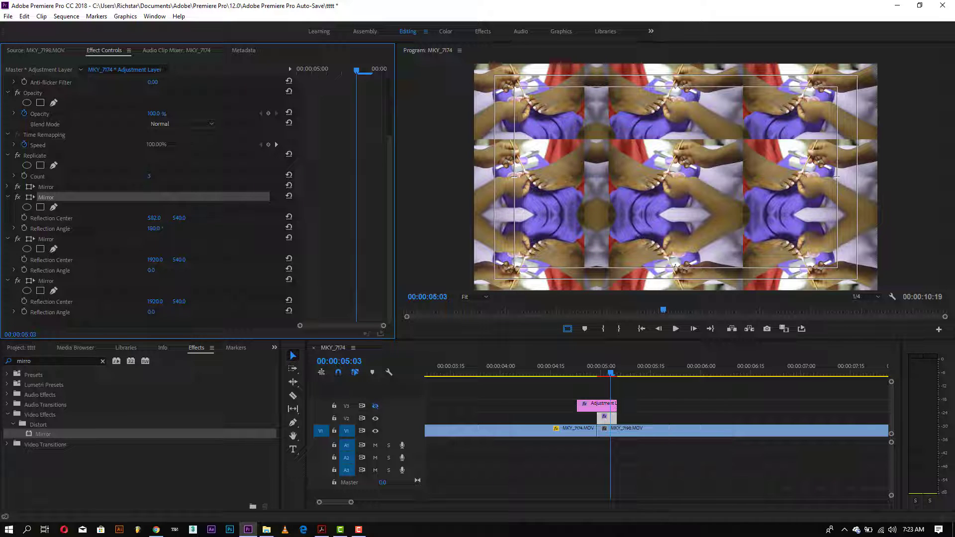
{"action": "left_click", "coordinate": [154, 218]}
{"action": "type", "text": "640"}
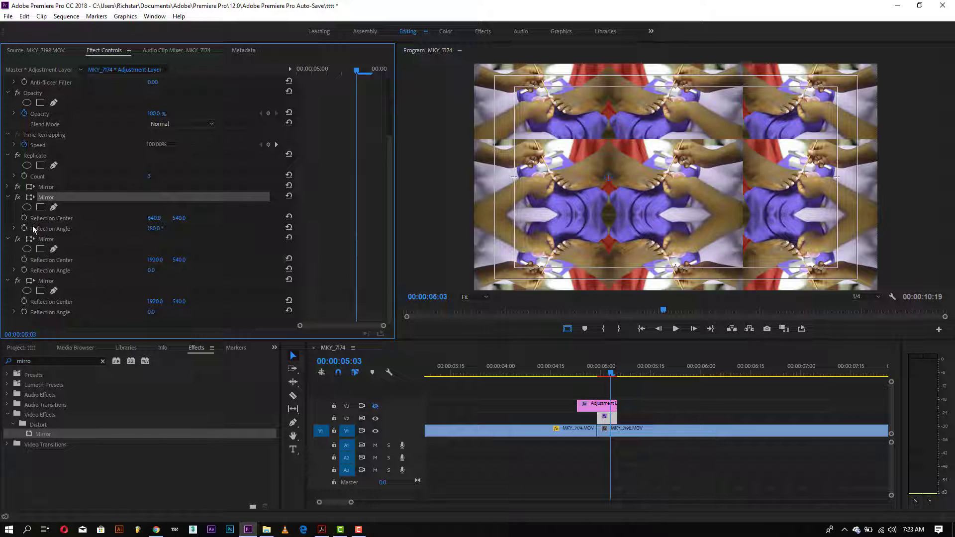
{"action": "left_click", "coordinate": [9, 197]}
{"action": "left_click", "coordinate": [44, 239]}
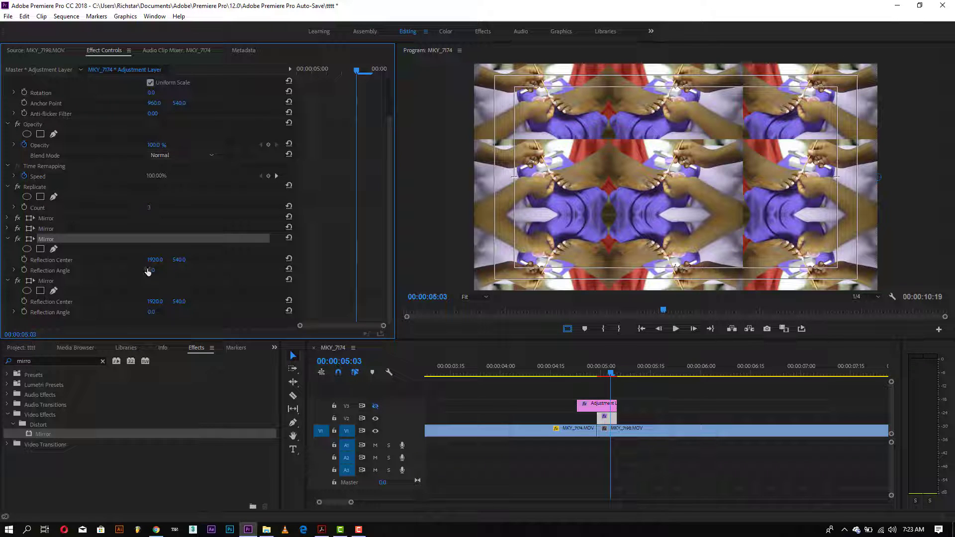
Set the third Mirror's Reflection Center to 1280, 540.
{"action": "mouse_move", "coordinate": [155, 264]}
{"action": "left_mouse_down"}
{"action": "mouse_move", "coordinate": [102, 264]}
{"action": "mouse_move", "coordinate": [162, 264]}
{"action": "left_mouse_up"}
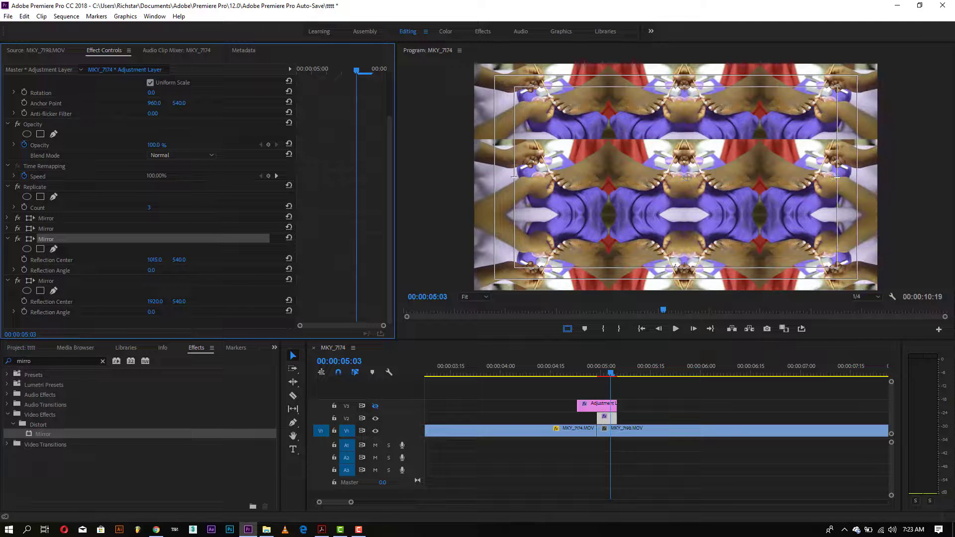
{"action": "left_click", "coordinate": [154, 260]}
{"action": "type", "text": "1280"}
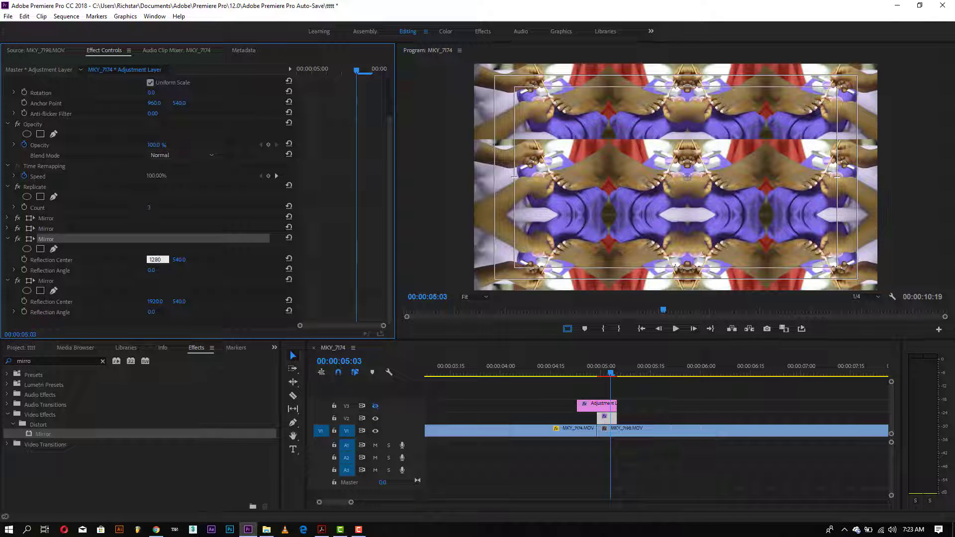
{"action": "key", "text": "Return"}
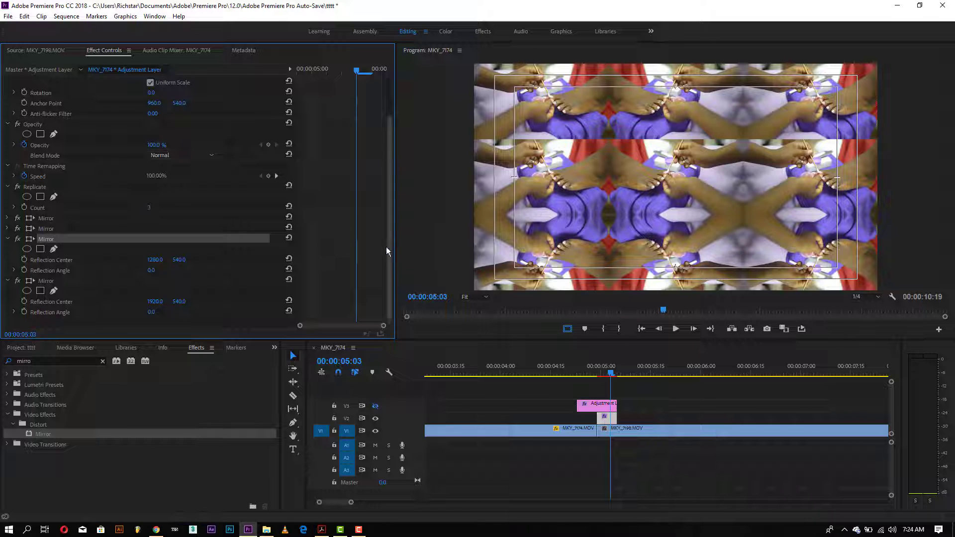
Set the fourth Mirror's Reflection Angle to -90°.
{"action": "left_click", "coordinate": [7, 240]}
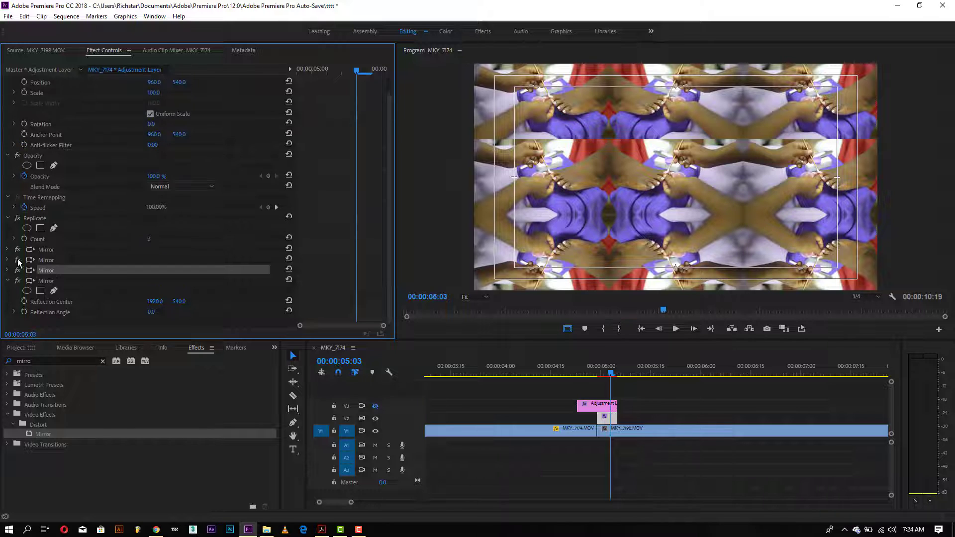
{"action": "left_click", "coordinate": [43, 282]}
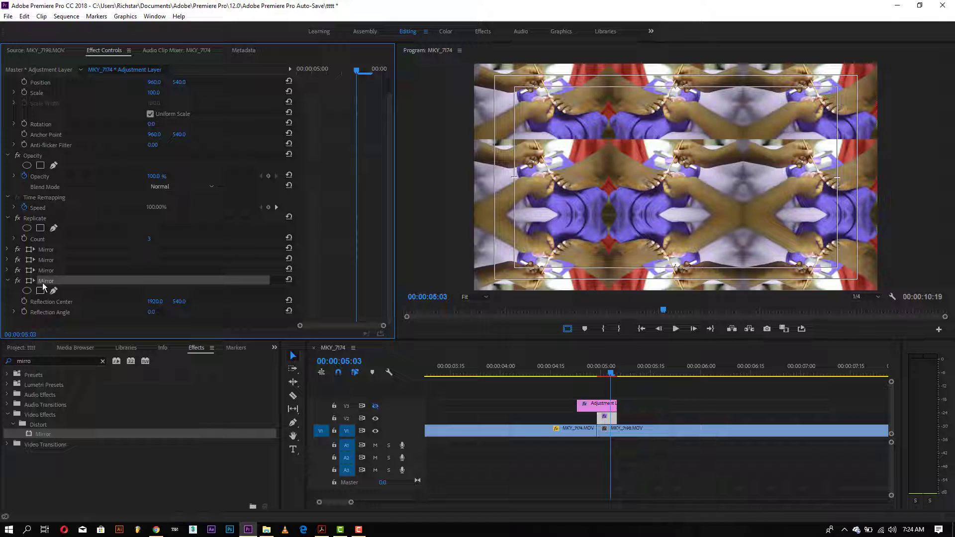
{"action": "left_click", "coordinate": [152, 313]}
{"action": "type", "text": "90"}
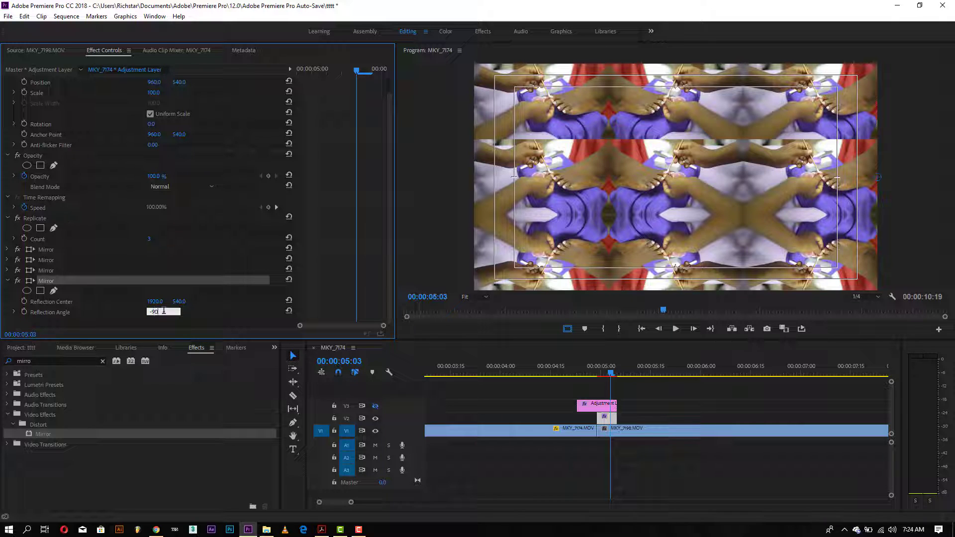
{"action": "key", "text": "Return"}
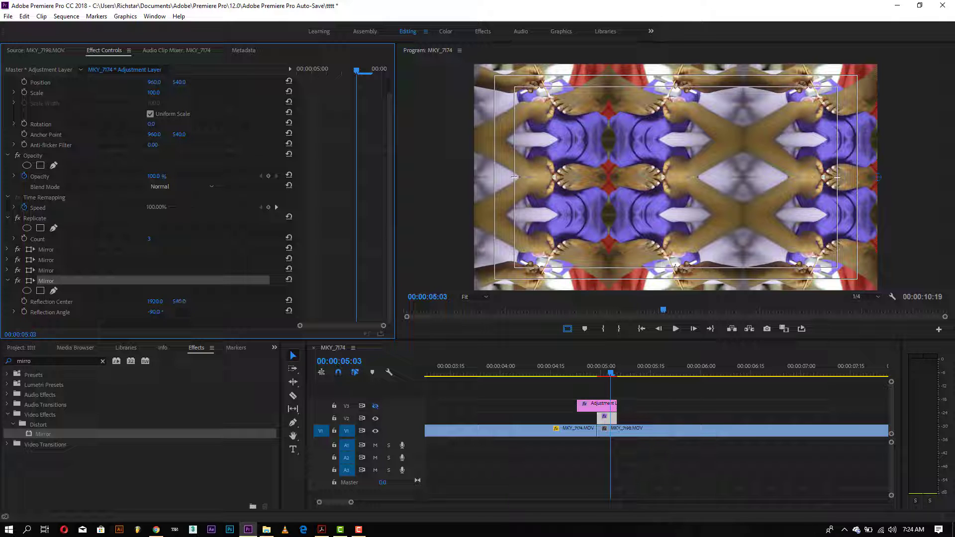
Raise the fourth Mirror's Reflection Center to 1920, 361.
{"action": "left_click_drag", "start_coordinate": [676, 88], "coordinate": [675, 85]}
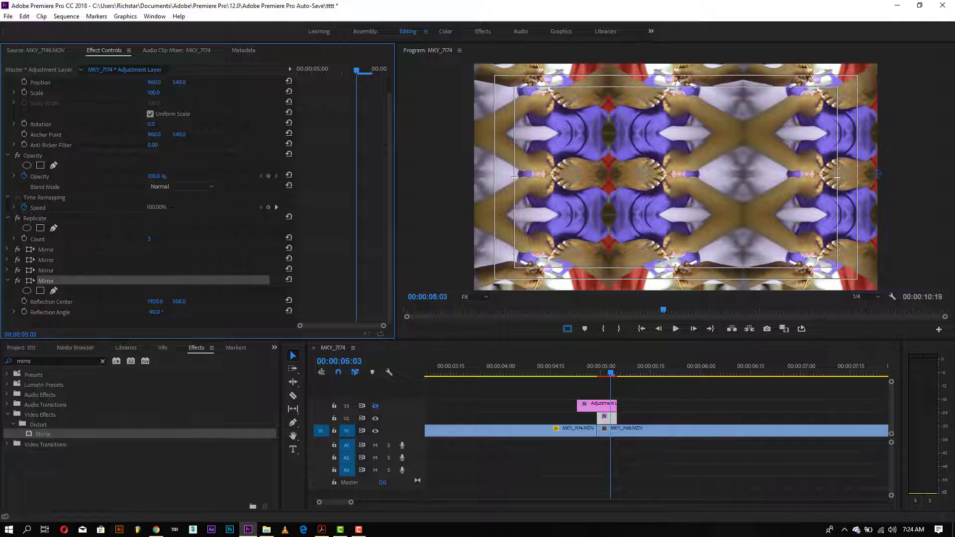
{"action": "left_click_drag", "start_coordinate": [877, 174], "coordinate": [878, 164]}
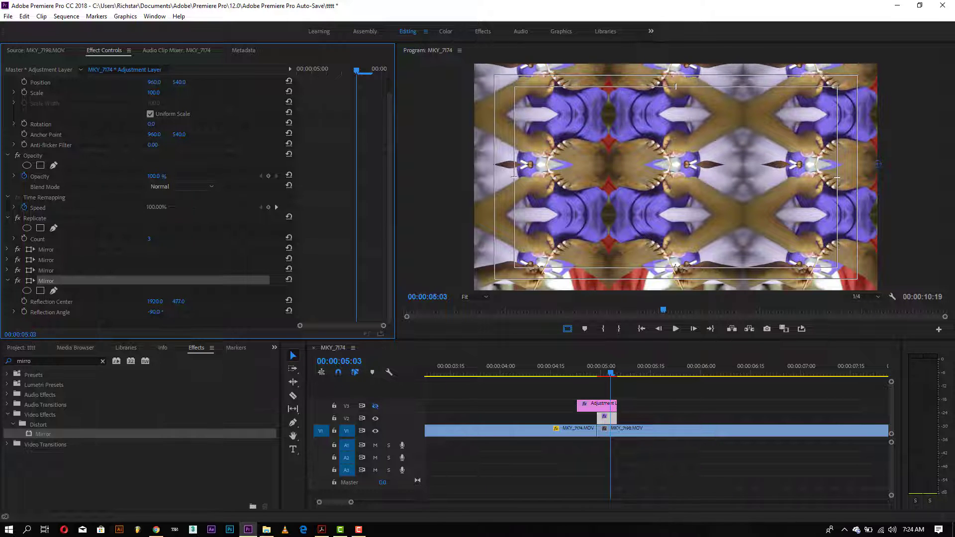
{"action": "left_click_drag", "start_coordinate": [178, 301], "coordinate": [183, 303]}
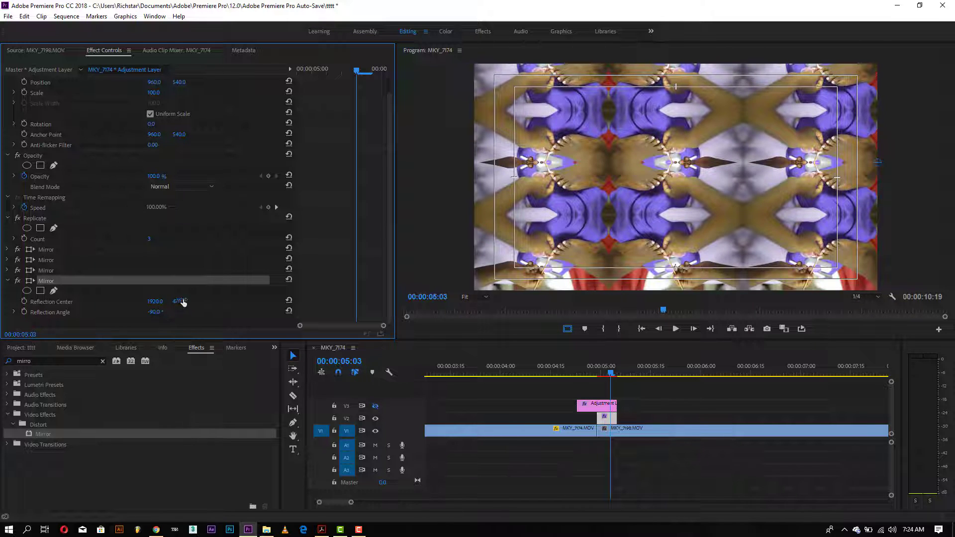
{"action": "left_click", "coordinate": [181, 301]}
{"action": "type", "text": "334"}
{"action": "key", "text": "Return"}
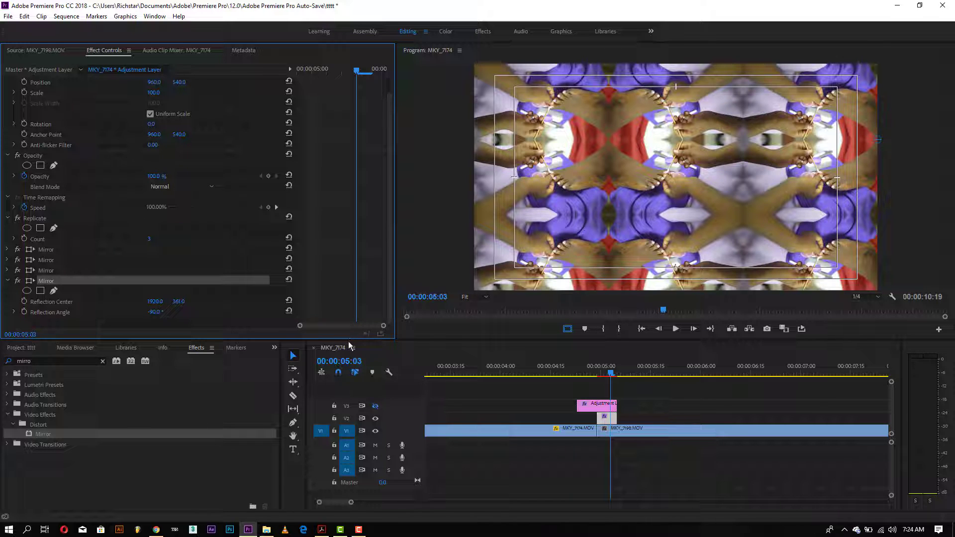
Expand all four Mirrors to review angles 90°, 180°, 0° and -90°, then restore the timeline.
{"action": "left_click_drag", "start_coordinate": [349, 341], "coordinate": [368, 431]}
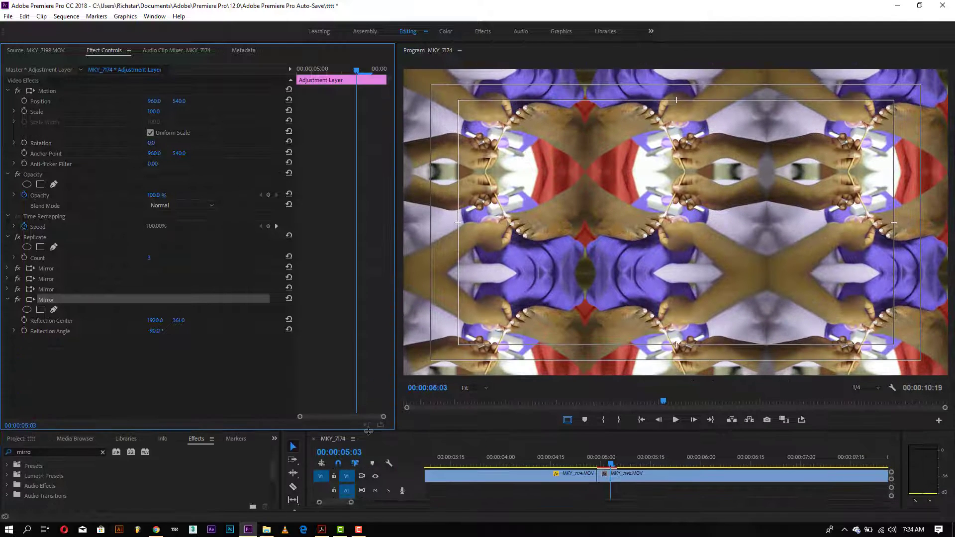
{"action": "left_click", "coordinate": [6, 299]}
{"action": "left_click", "coordinate": [7, 288]}
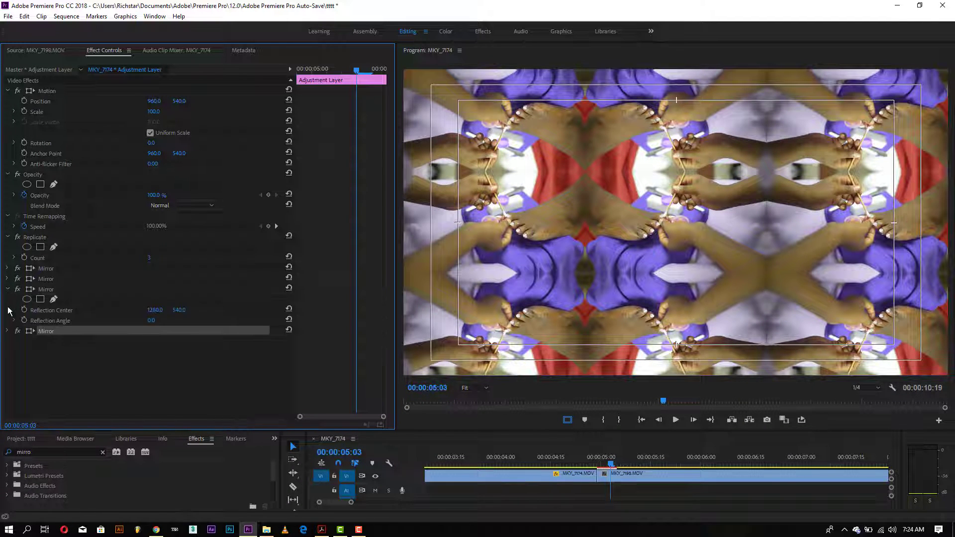
{"action": "left_click", "coordinate": [7, 331]}
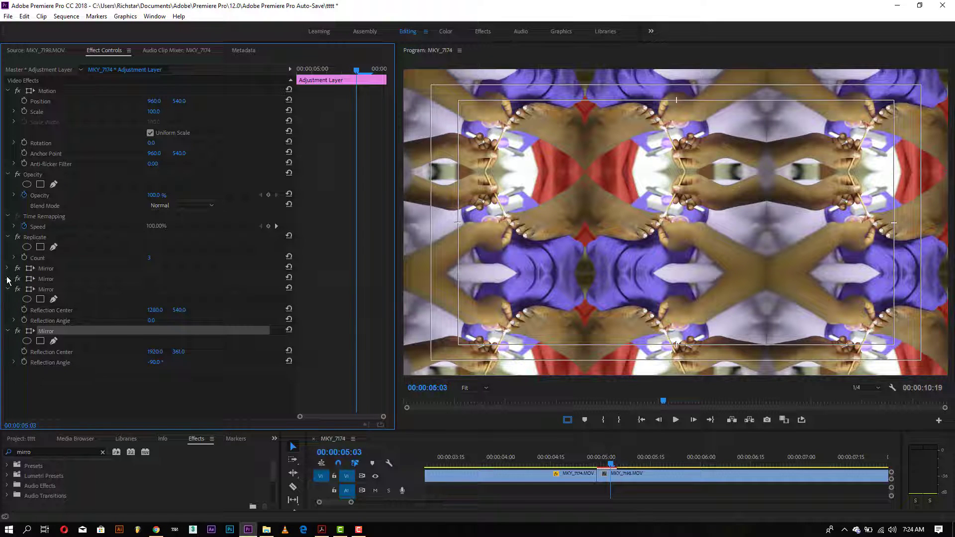
{"action": "left_click", "coordinate": [8, 279]}
{"action": "left_click", "coordinate": [8, 268]}
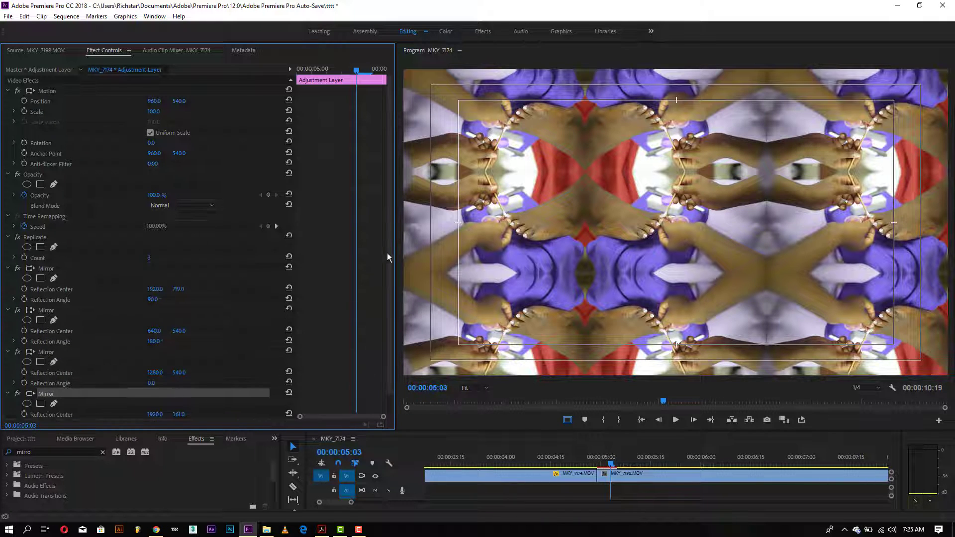
{"action": "left_click_drag", "start_coordinate": [388, 252], "coordinate": [391, 271]}
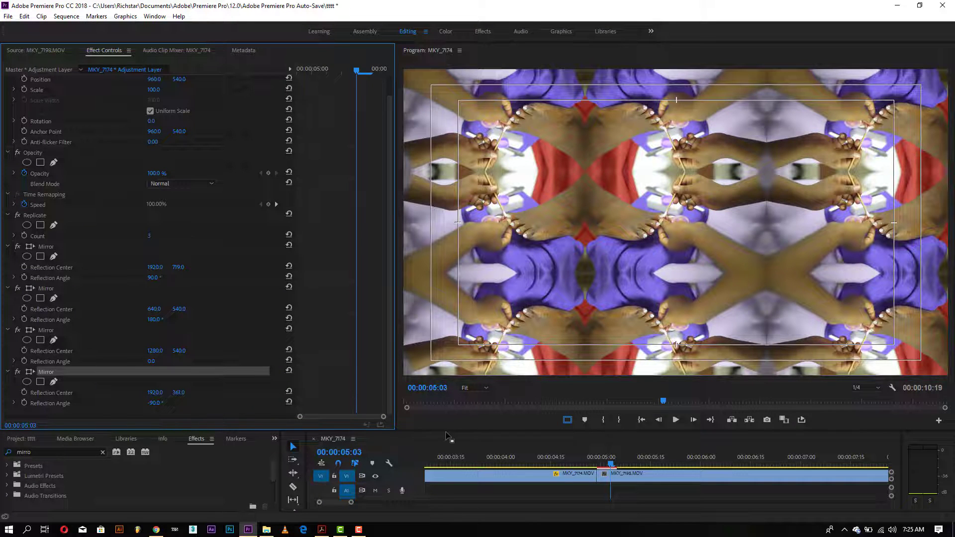
{"action": "mouse_move", "coordinate": [445, 431]}
{"action": "left_mouse_down"}
{"action": "mouse_move", "coordinate": [471, 221]}
{"action": "mouse_move", "coordinate": [486, 314]}
{"action": "left_mouse_up"}
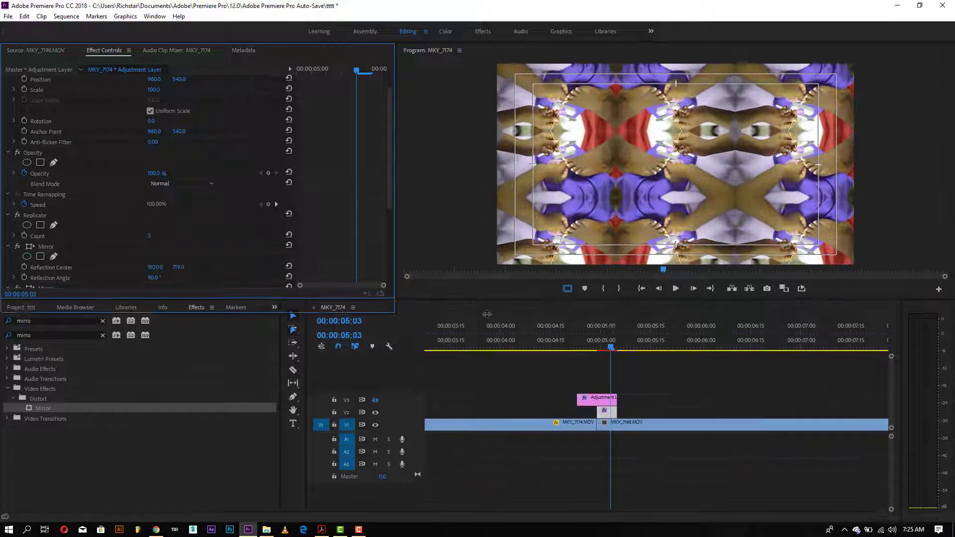
Toggle V3's visibility, render In to Out, and play the transition back from before the cut.
{"action": "left_click", "coordinate": [376, 395]}
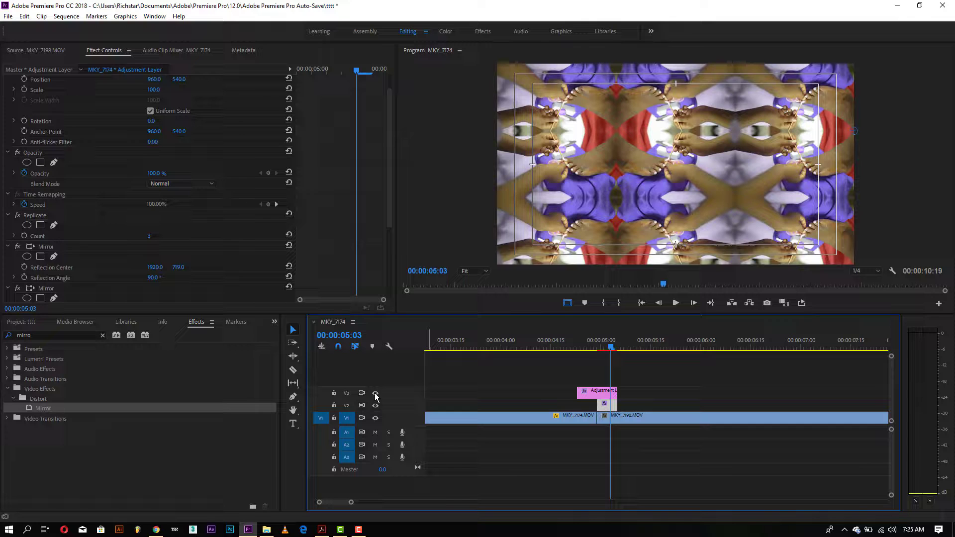
{"action": "left_click", "coordinate": [376, 393]}
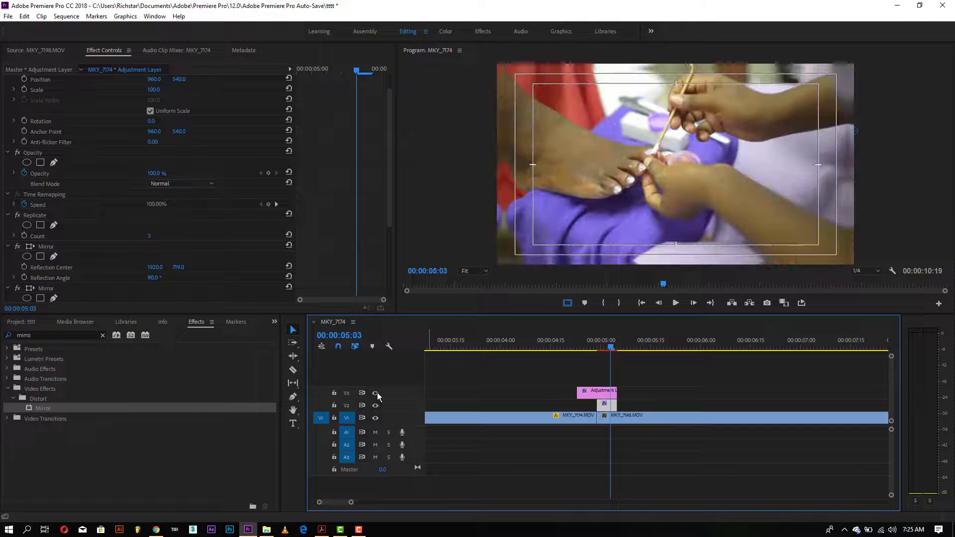
{"action": "left_click", "coordinate": [601, 391]}
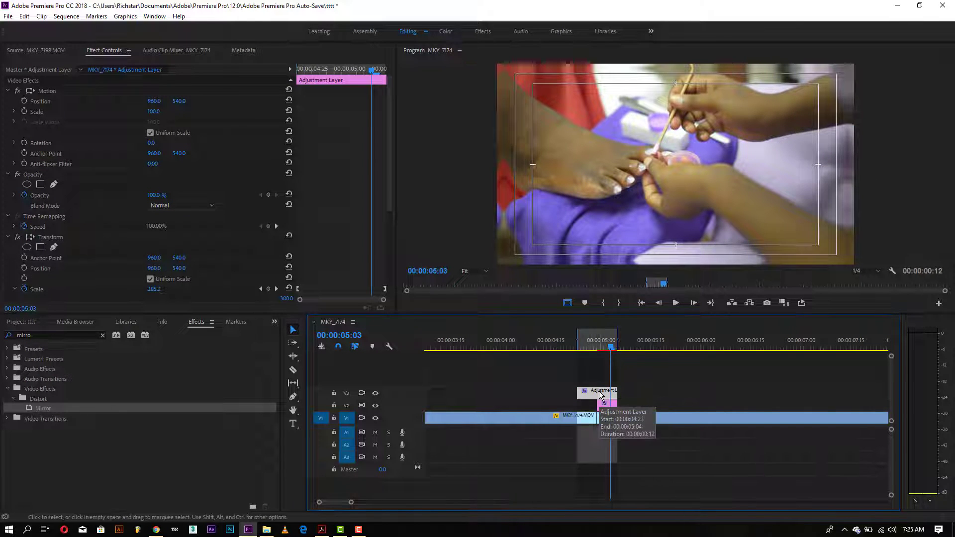
{"action": "left_click", "coordinate": [72, 19]}
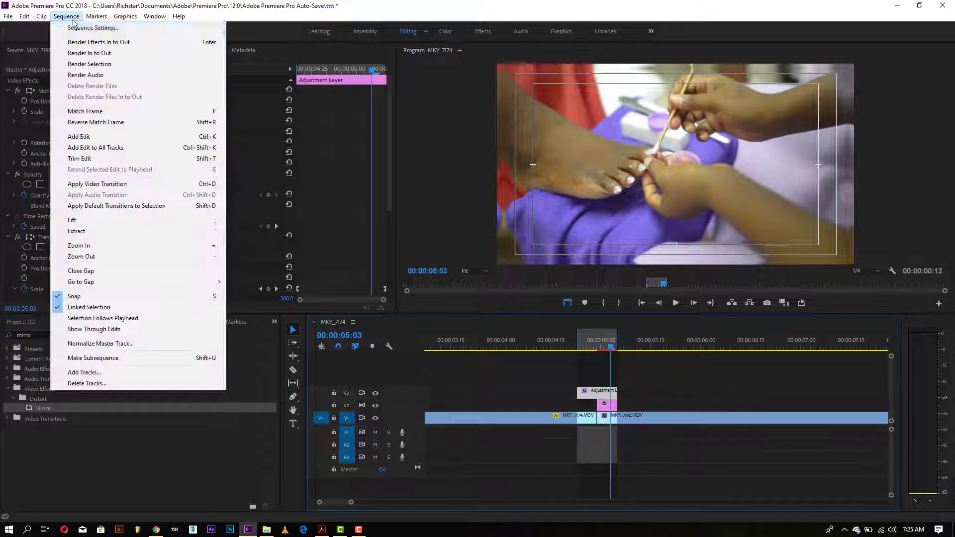
{"action": "left_click", "coordinate": [100, 52]}
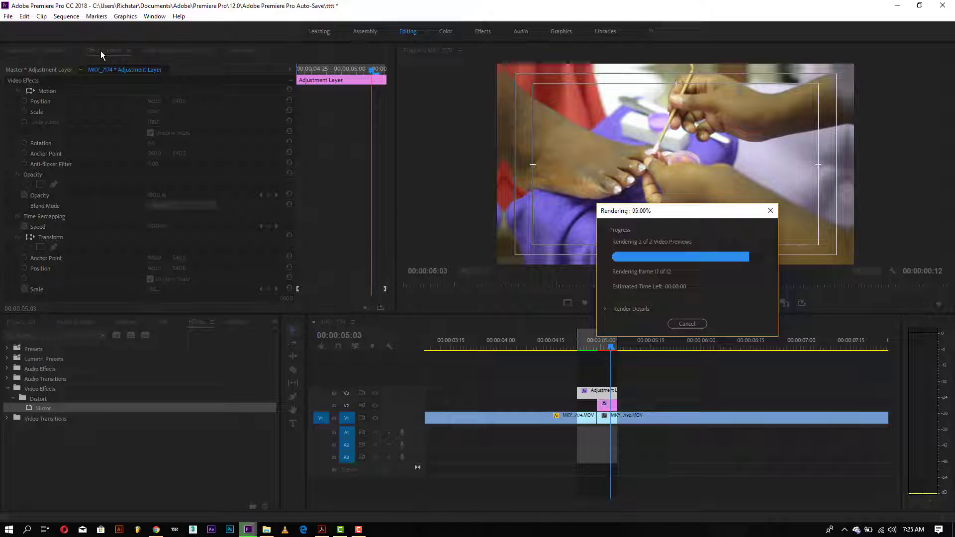
{"action": "left_click", "coordinate": [530, 344]}
{"action": "left_click", "coordinate": [676, 303]}
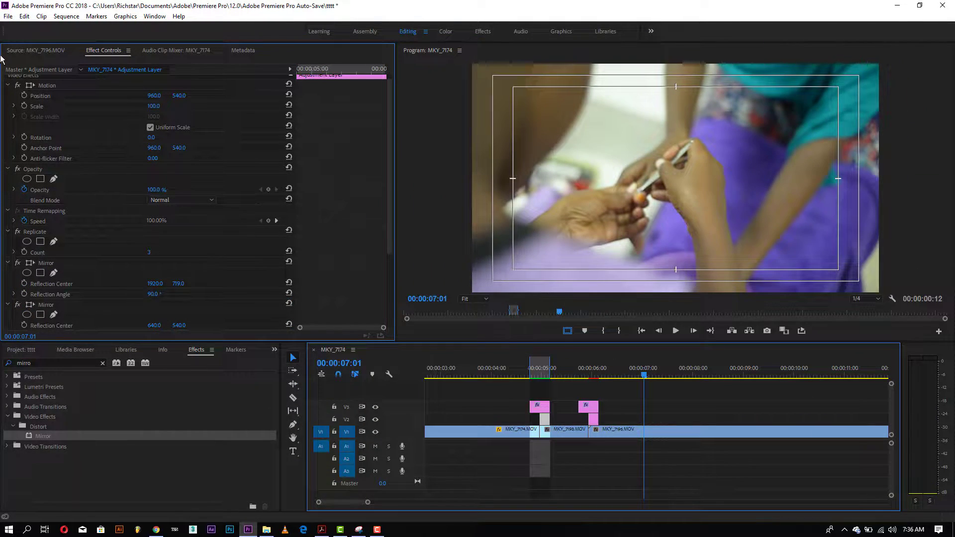
Create a new project named 'Transitionn zoom'.
{"action": "left_click", "coordinate": [8, 16]}
{"action": "mouse_move", "coordinate": [14, 30]}
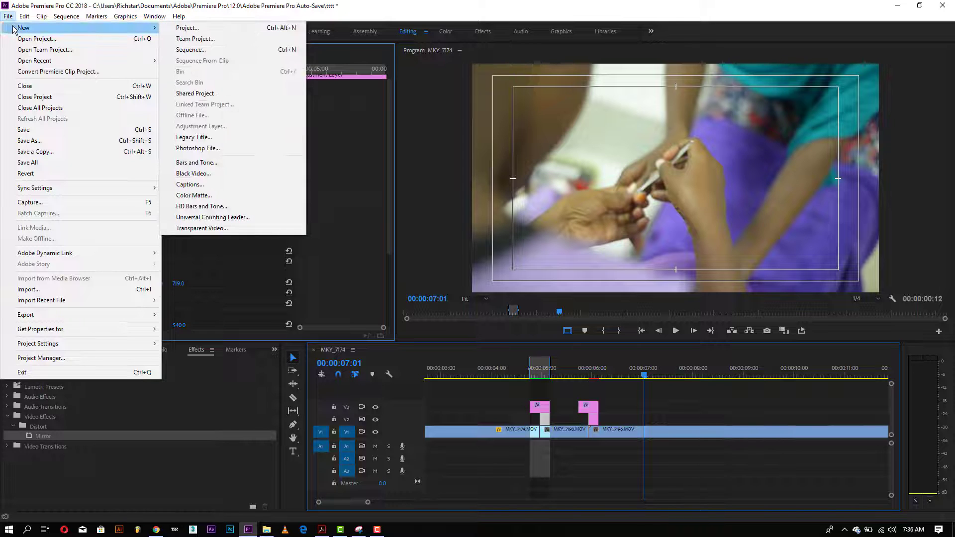
{"action": "left_click", "coordinate": [184, 29]}
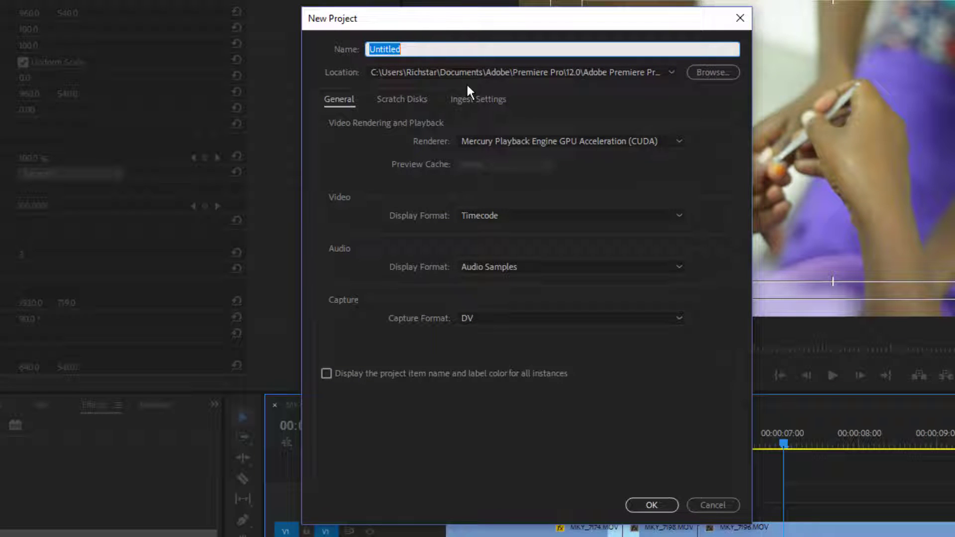
{"action": "type", "text": "Tra"}
{"action": "type", "text": "nsit"}
{"action": "type", "text": "ionn zo"}
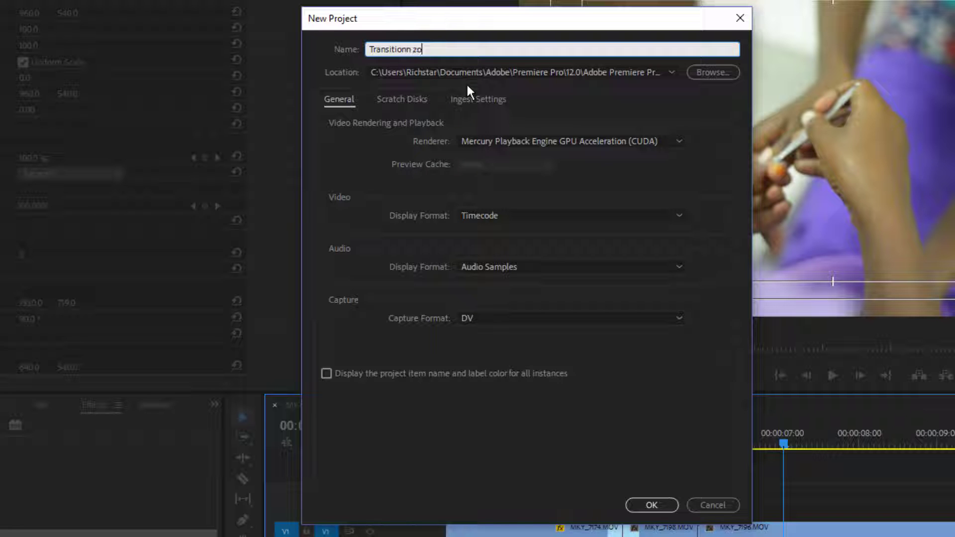
{"action": "type", "text": "om"}
{"action": "key", "text": "Escape"}
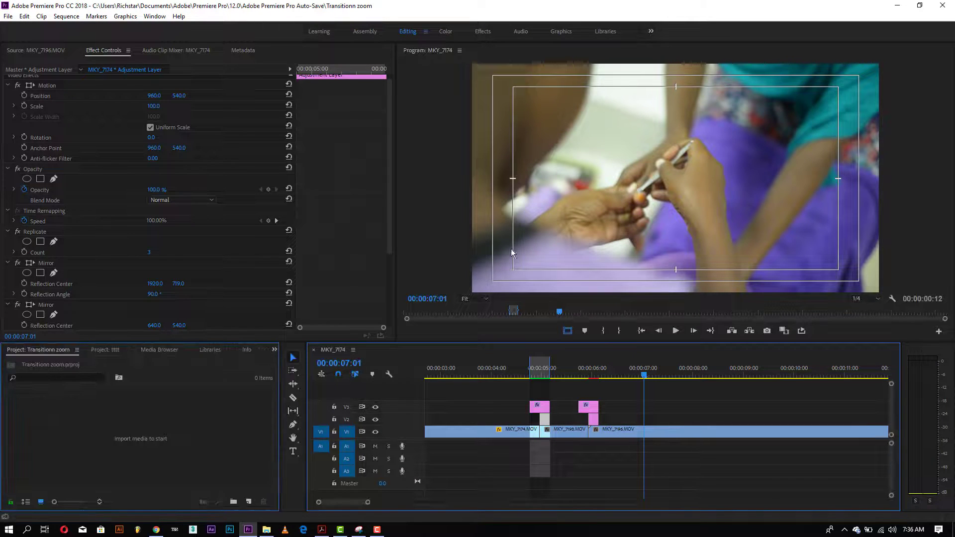
Create a new sequence named 'Zoom In' from the RED R3D 1080p 23.976 preset.
{"action": "left_click", "coordinate": [248, 501]}
{"action": "key", "text": "ctrl+n"}
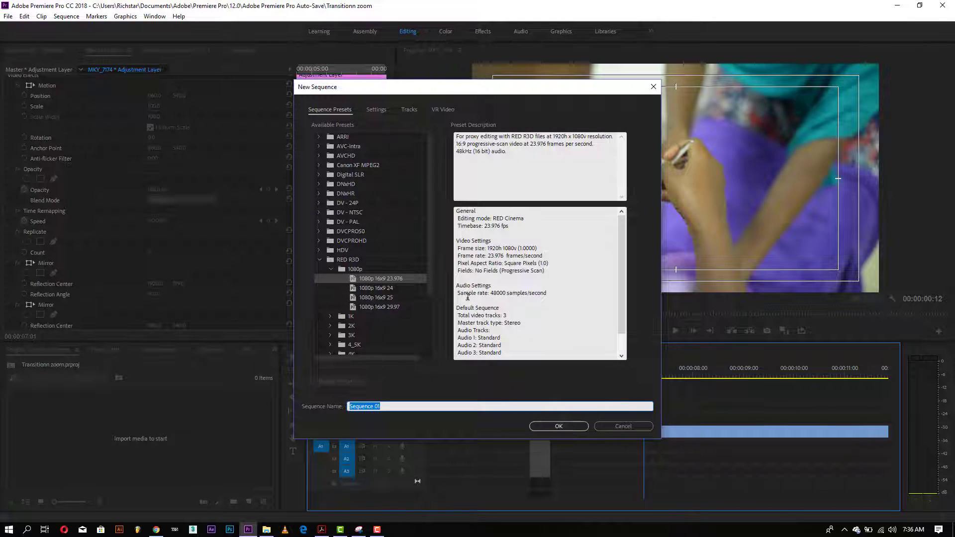
{"action": "left_click_drag", "start_coordinate": [430, 217], "coordinate": [438, 253]}
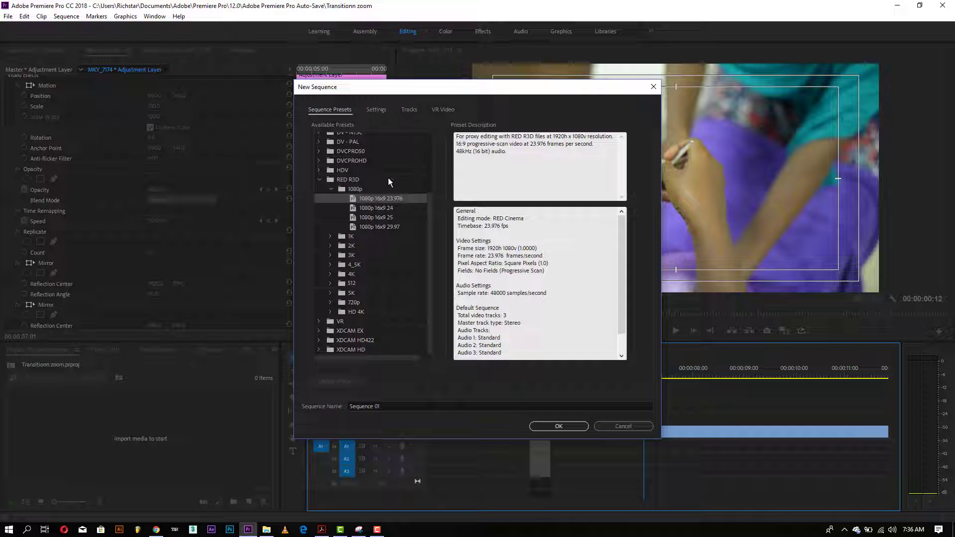
{"action": "left_click", "coordinate": [383, 109]}
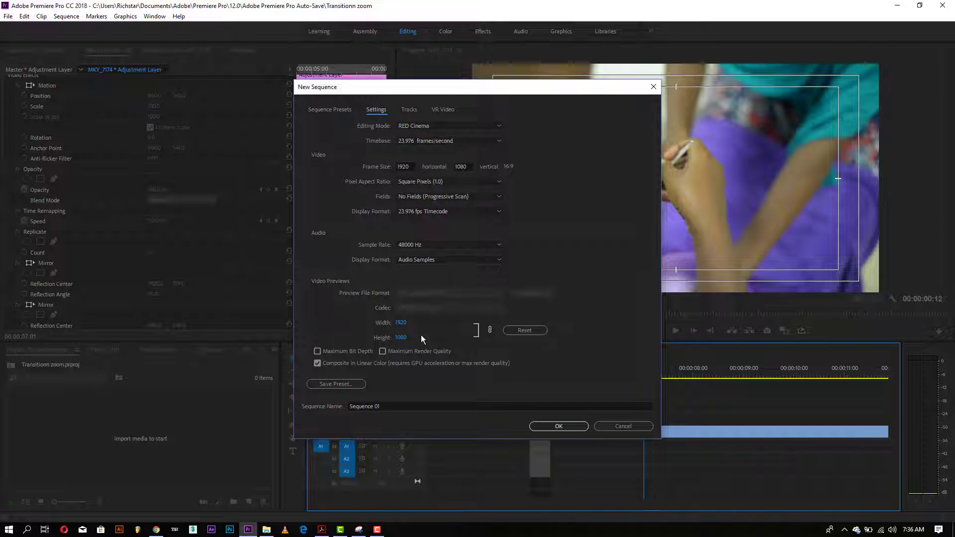
{"action": "left_click", "coordinate": [406, 405]}
{"action": "type", "text": "Zoom In"}
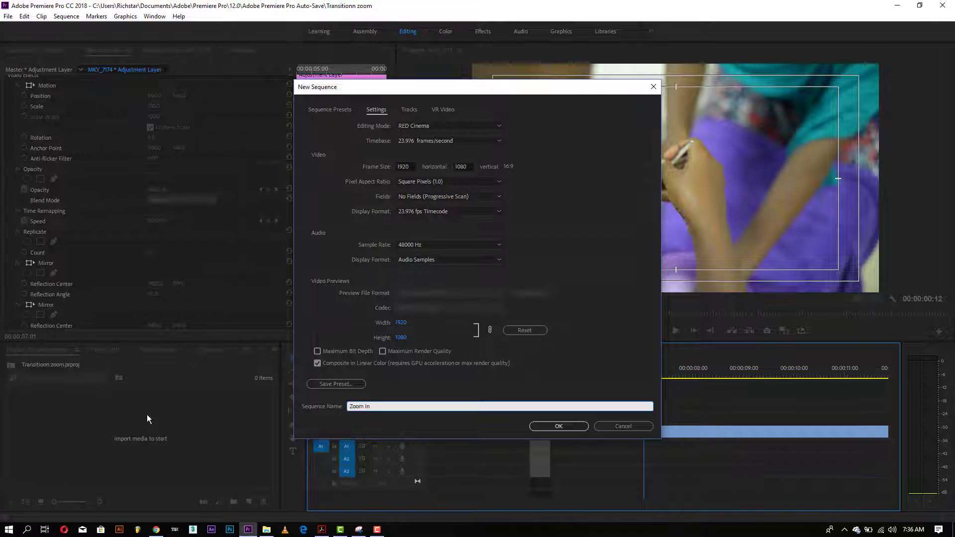
{"action": "key", "text": "Return"}
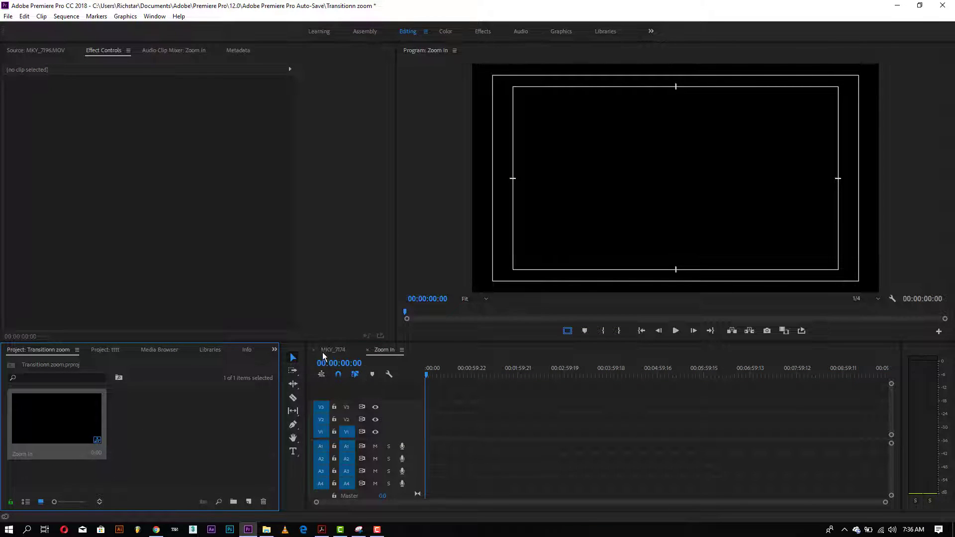
Copy the two adjustment-layer transition clips from MKY_7174 and paste them into the Zoom In sequence.
{"action": "left_click", "coordinate": [337, 352]}
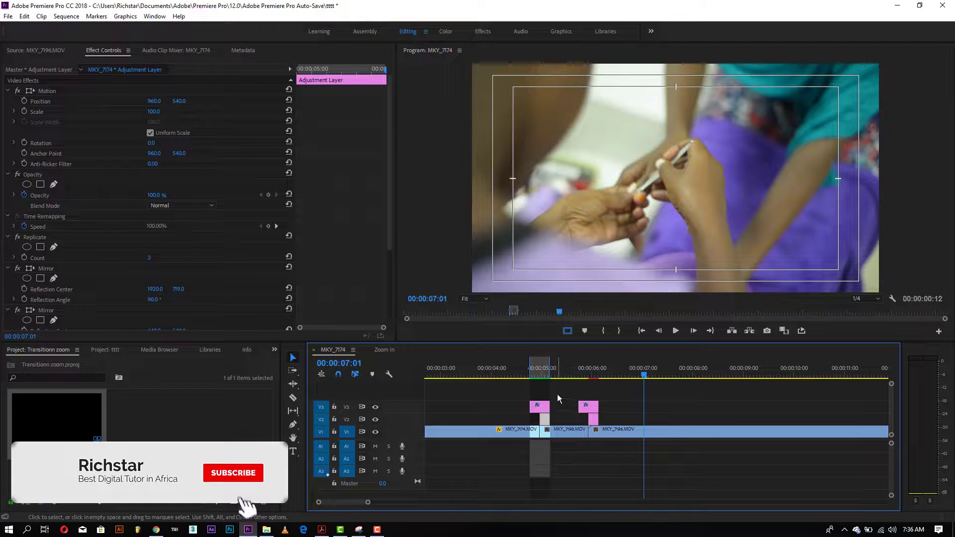
{"action": "left_click_drag", "start_coordinate": [538, 411], "coordinate": [529, 417]}
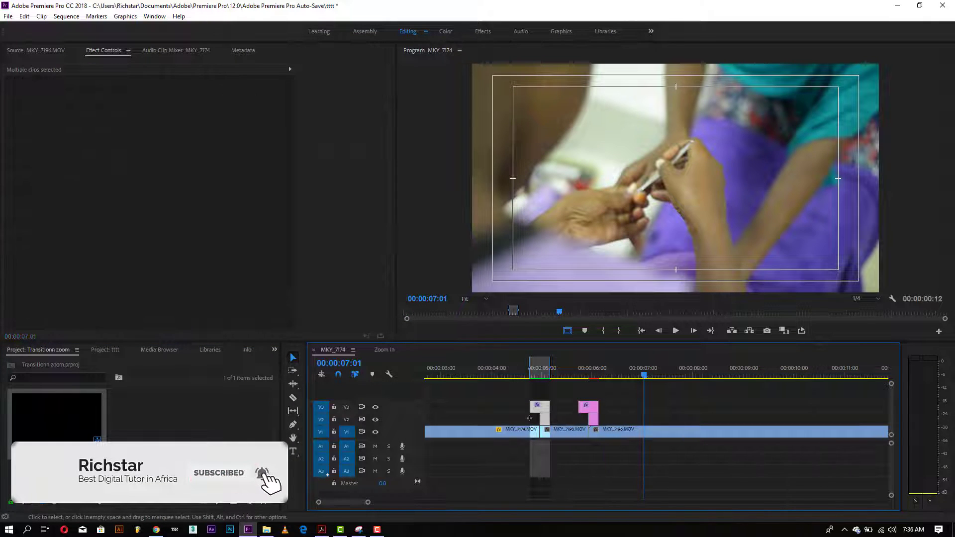
{"action": "left_click", "coordinate": [383, 351]}
{"action": "left_click", "coordinate": [208, 444]}
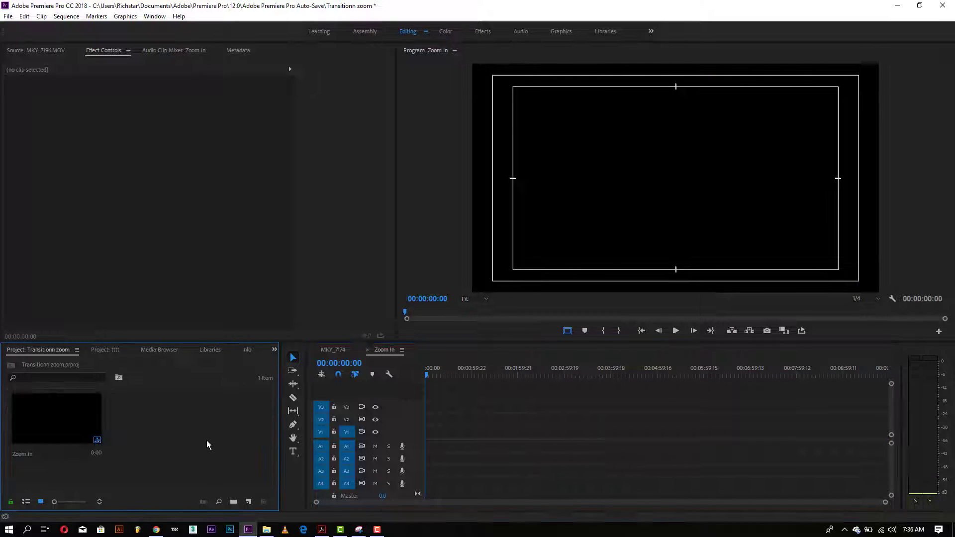
{"action": "left_click", "coordinate": [452, 380]}
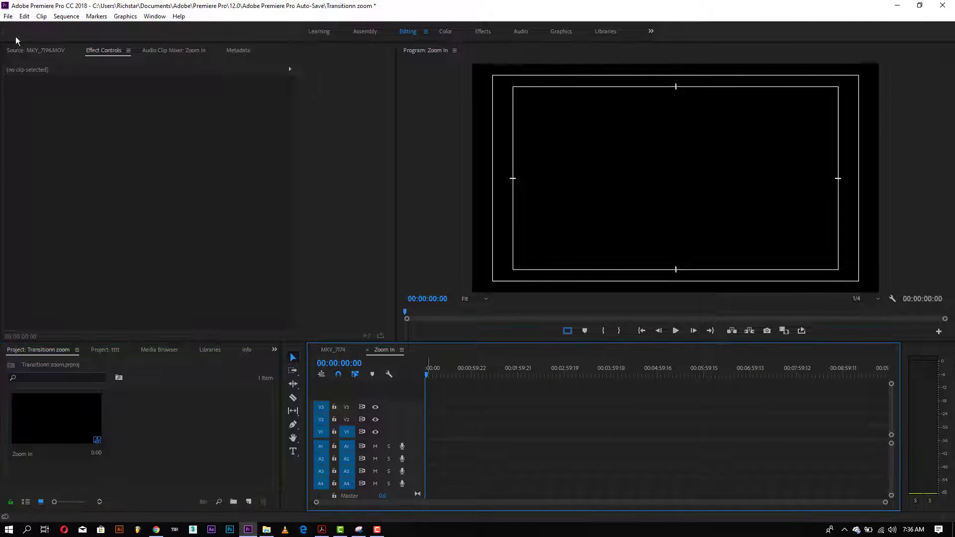
{"action": "left_click", "coordinate": [27, 17]}
{"action": "left_click", "coordinate": [47, 76]}
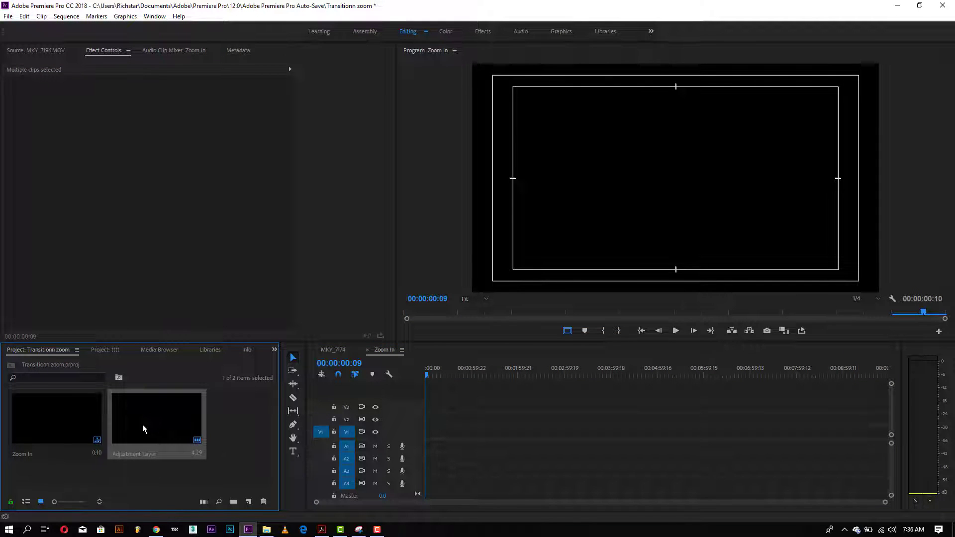
Delete the duplicate pasted clips, keeping the two stacked adjustment layers, and return the playhead to frame 5.
{"action": "mouse_move", "coordinate": [55, 417]}
{"action": "left_mouse_down"}
{"action": "mouse_move", "coordinate": [436, 426]}
{"action": "mouse_move", "coordinate": [440, 441]}
{"action": "left_mouse_up"}
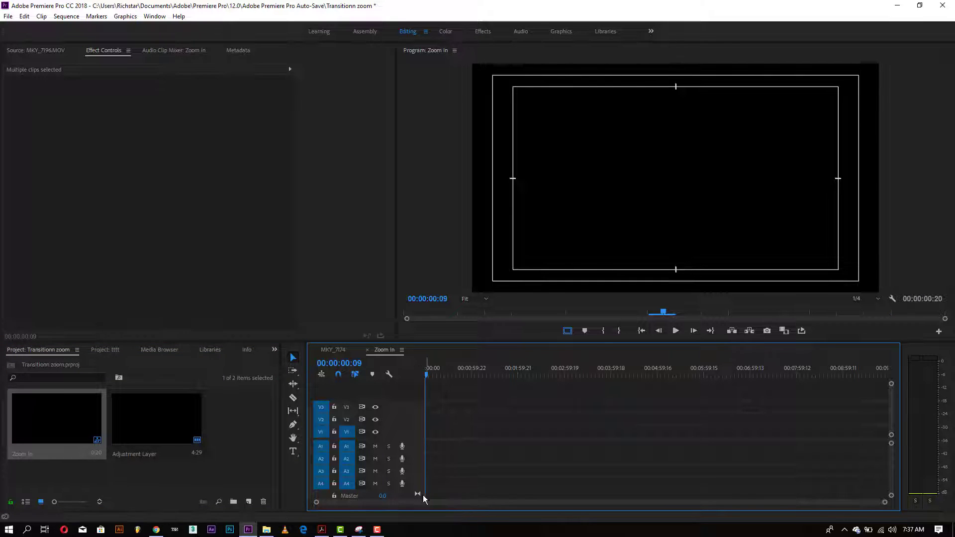
{"action": "left_click_drag", "start_coordinate": [884, 503], "coordinate": [608, 528]}
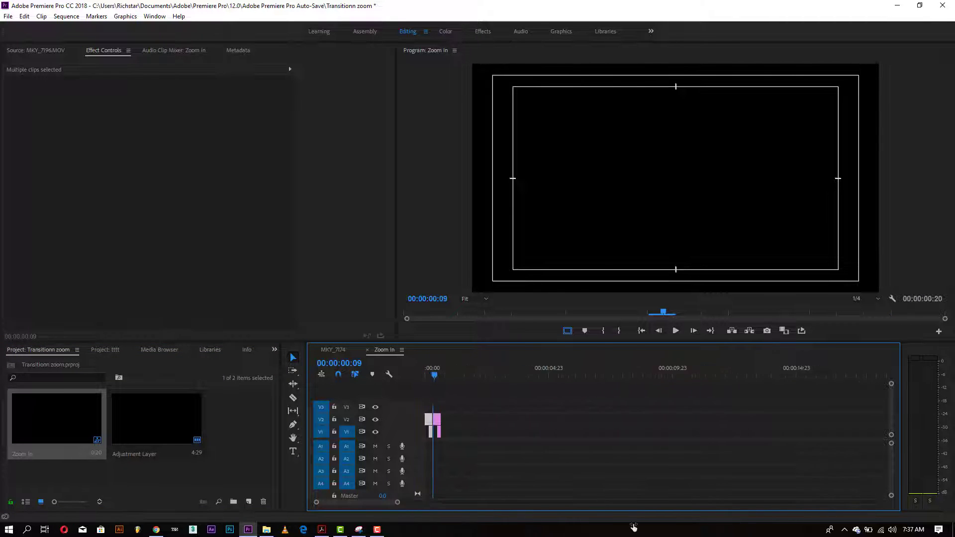
{"action": "mouse_move", "coordinate": [586, 471]}
{"action": "left_mouse_down"}
{"action": "mouse_move", "coordinate": [580, 429]}
{"action": "mouse_move", "coordinate": [544, 416]}
{"action": "left_mouse_up"}
{"action": "key", "text": "Delete"}
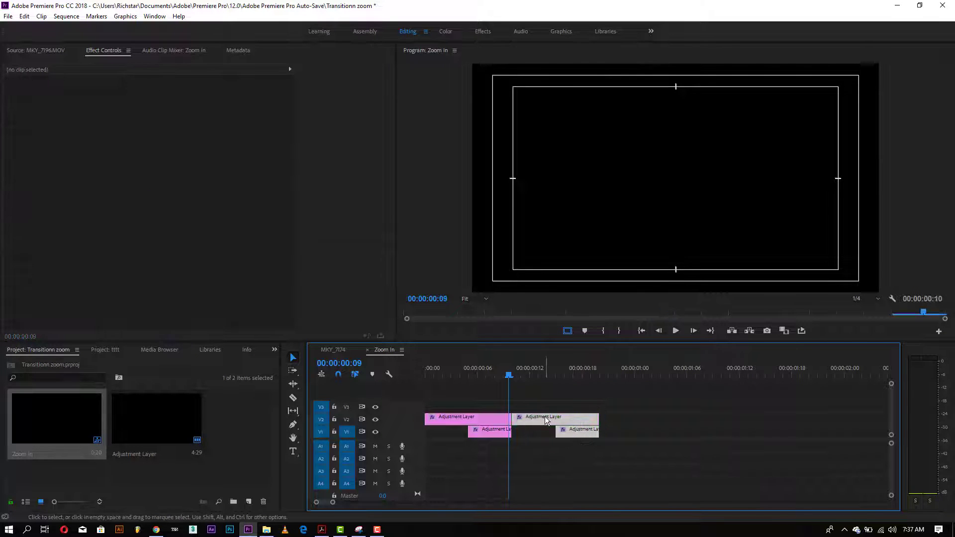
{"action": "left_click_drag", "start_coordinate": [484, 381], "coordinate": [468, 380]}
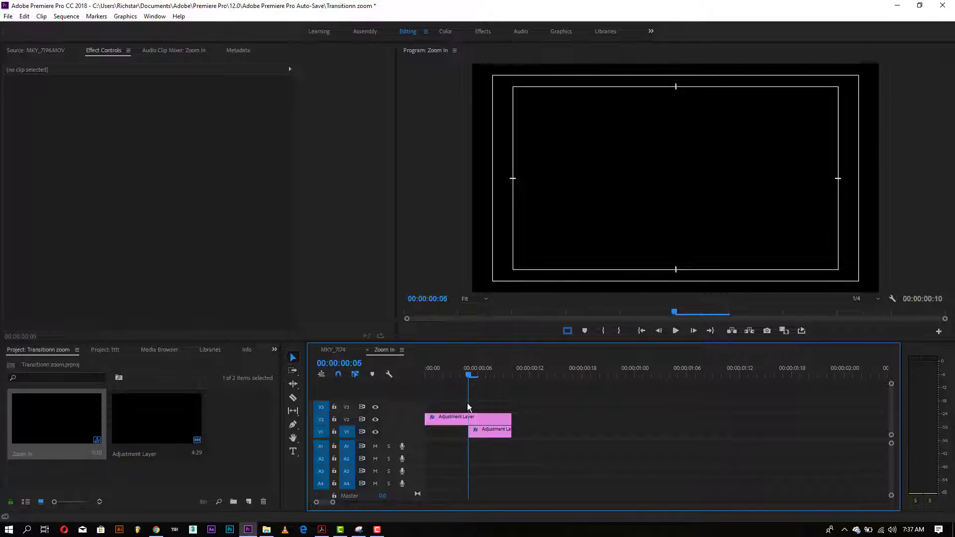
Save the project as Transitionn zoom on the Desktop, close it, and delete tttt's second transition clip.
{"action": "left_click", "coordinate": [5, 16]}
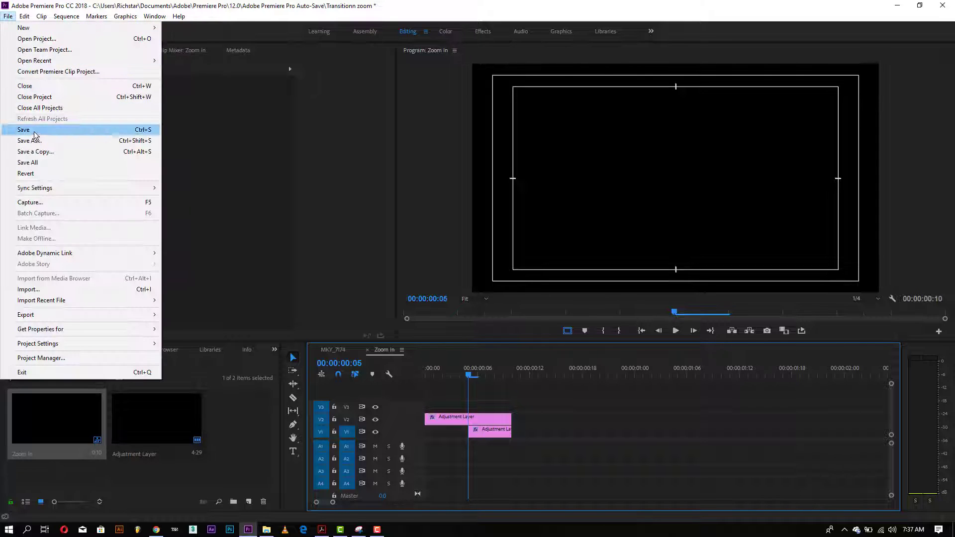
{"action": "left_click", "coordinate": [19, 141]}
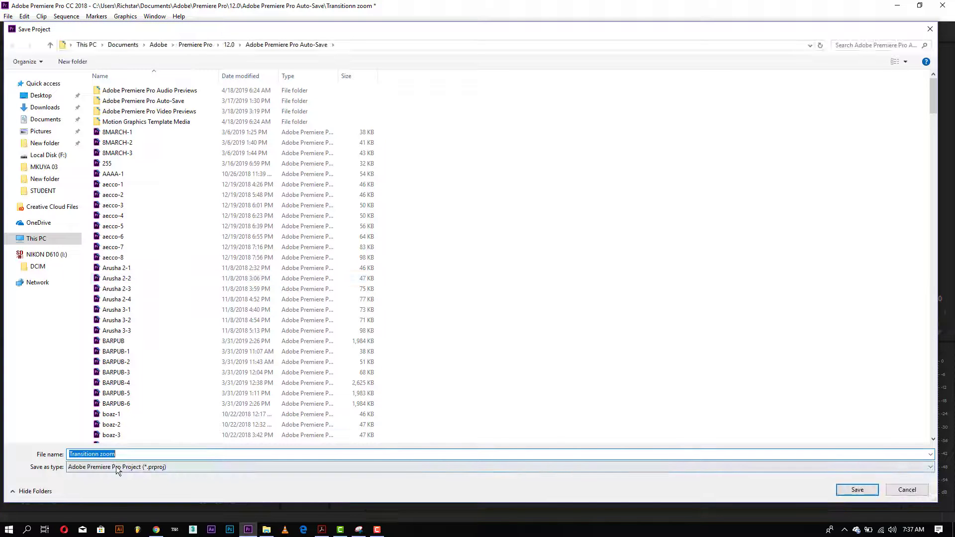
{"action": "left_click", "coordinate": [41, 96]}
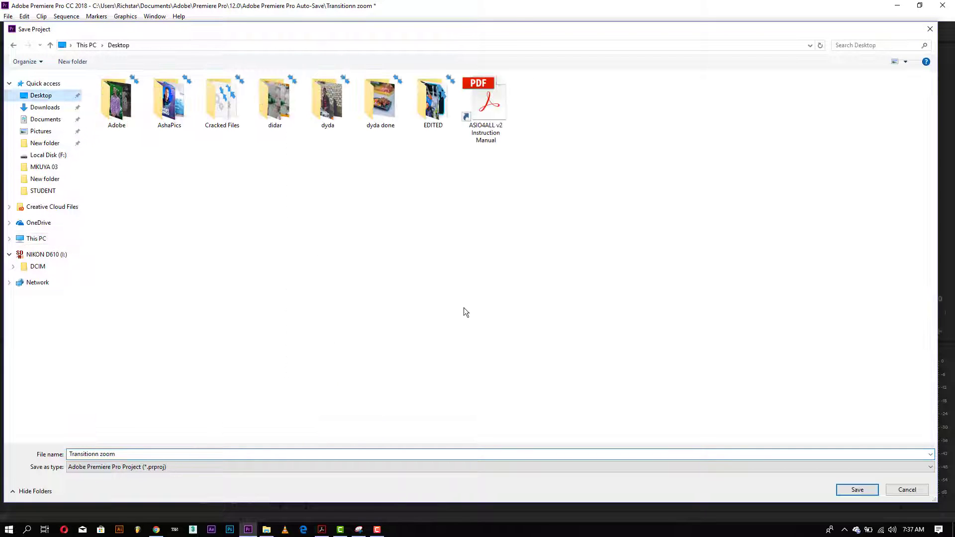
{"action": "left_click", "coordinate": [848, 491]}
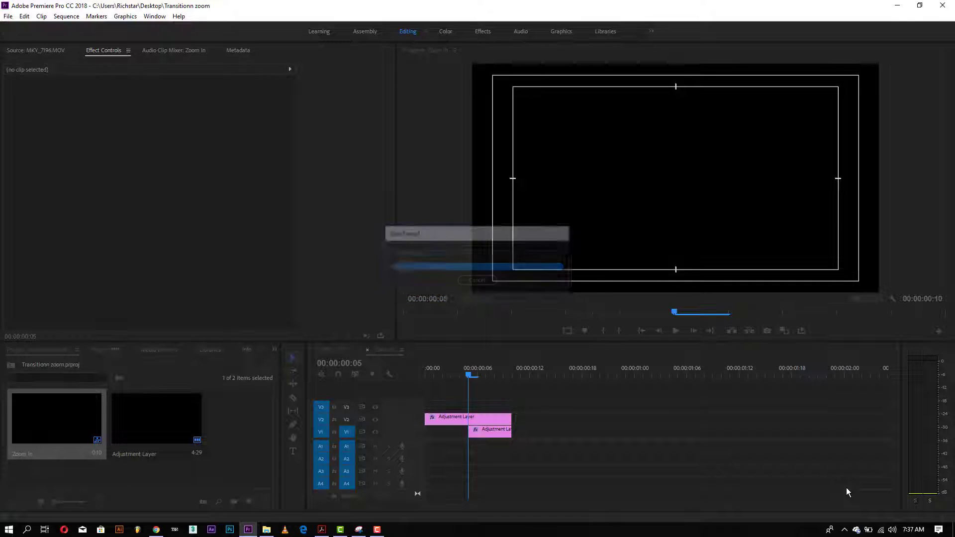
{"action": "left_click", "coordinate": [8, 19]}
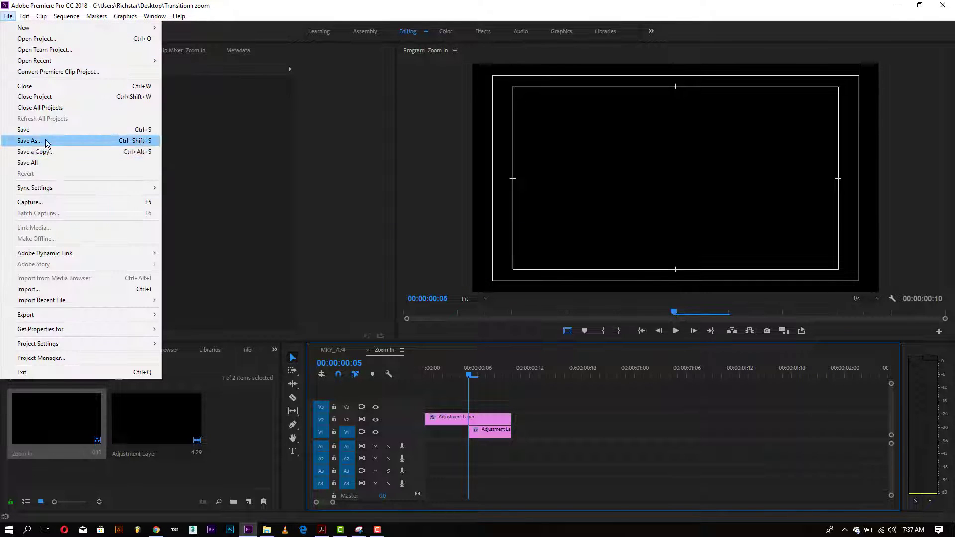
{"action": "left_click", "coordinate": [45, 97]}
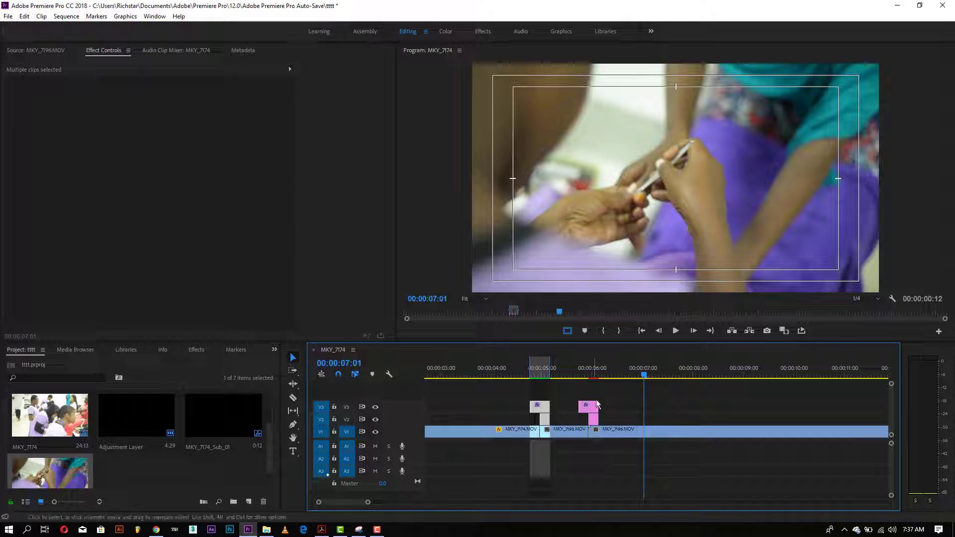
{"action": "left_click", "coordinate": [597, 404]}
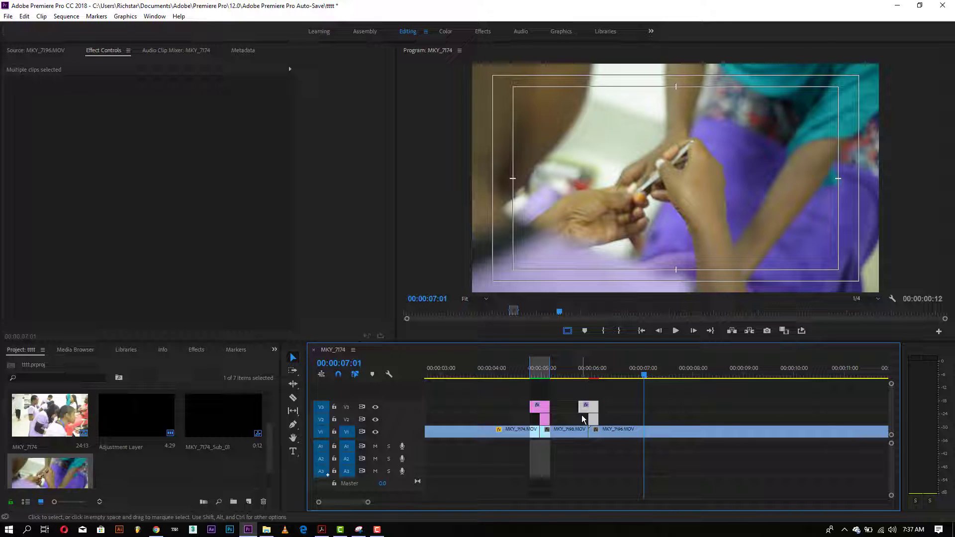
{"action": "key", "text": "Delete"}
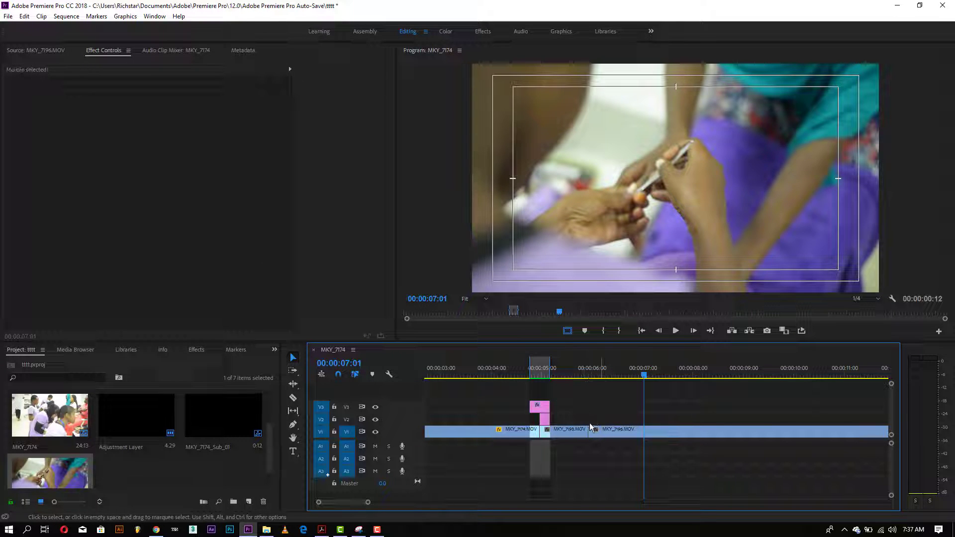
Import the entire Transitionn zoom.prproj from the Desktop and drag its Zoom In sequence over the second cut.
{"action": "double_click", "coordinate": [214, 474]}
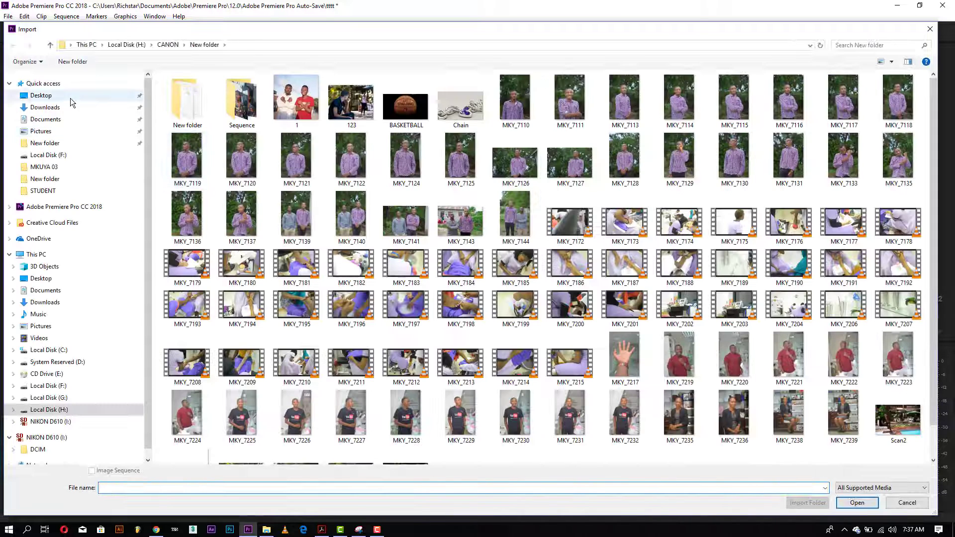
{"action": "left_click", "coordinate": [70, 97]}
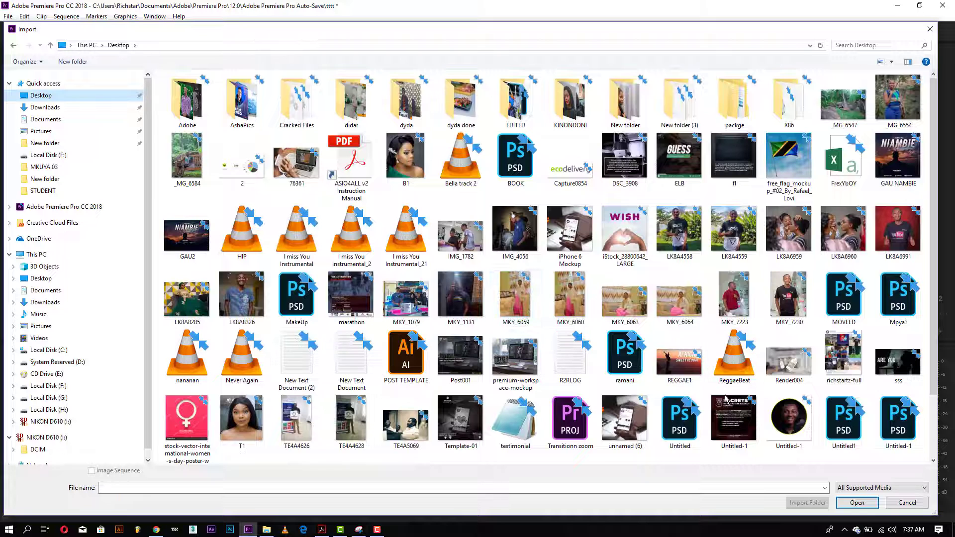
{"action": "scroll", "coordinate": [681, 410], "scroll_direction": "down", "scroll_amount": 3}
{"action": "left_click", "coordinate": [592, 362]}
{"action": "double_click", "coordinate": [592, 361]}
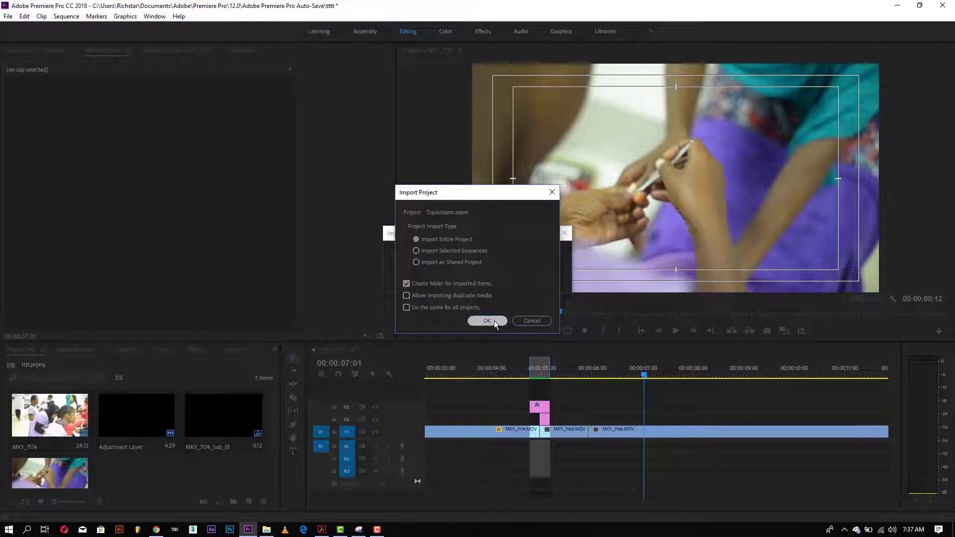
{"action": "left_click", "coordinate": [494, 320]}
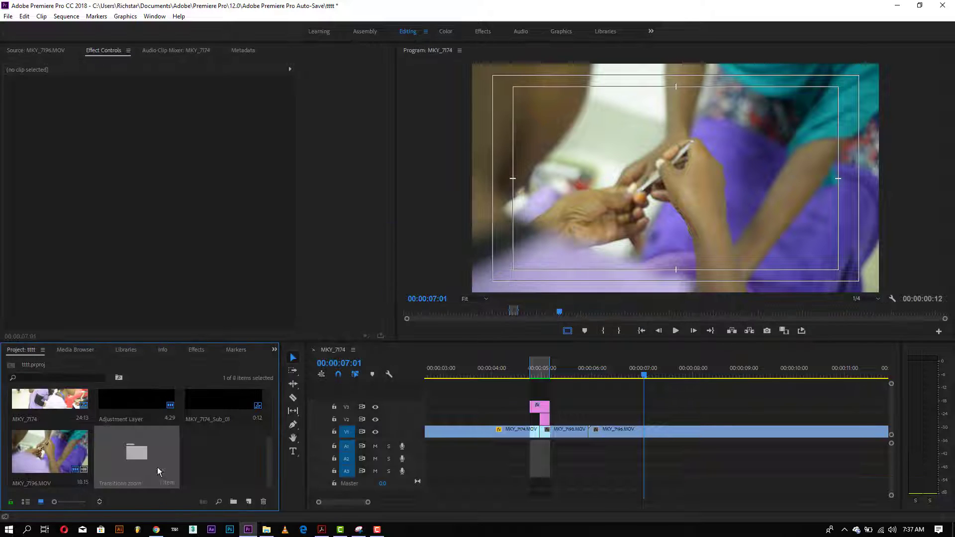
{"action": "double_click", "coordinate": [157, 467]}
{"action": "mouse_move", "coordinate": [67, 430]}
{"action": "left_mouse_down"}
{"action": "mouse_move", "coordinate": [583, 394]}
{"action": "mouse_move", "coordinate": [592, 405]}
{"action": "left_mouse_up"}
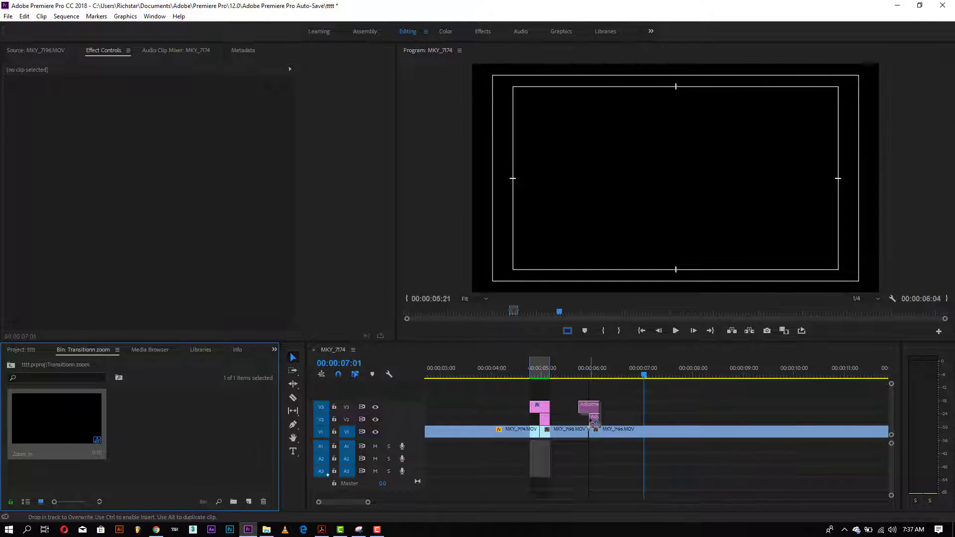
Scrub the playhead to 00:00:05:24–05:26 to preview the Zoom In transition at the second cut.
{"action": "left_click", "coordinate": [583, 374]}
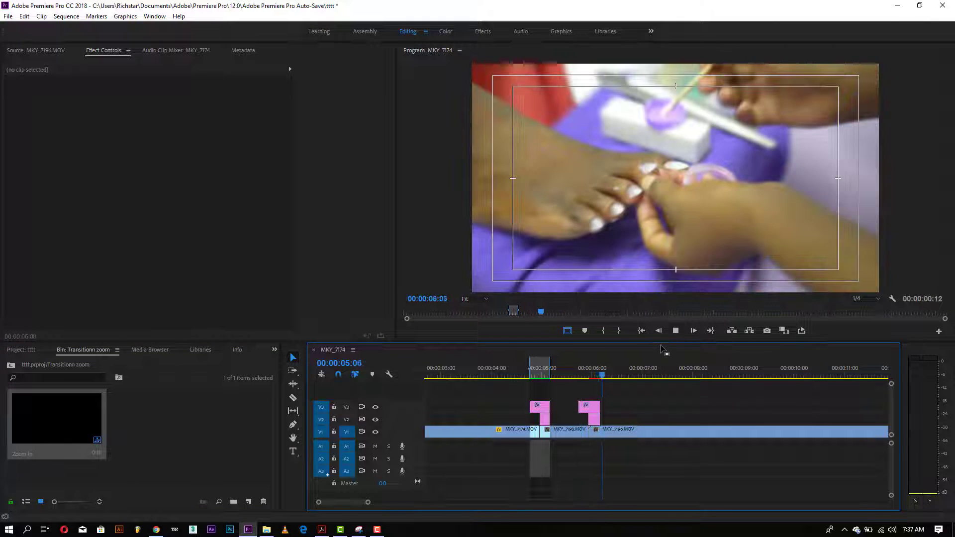
{"action": "left_click_drag", "start_coordinate": [560, 374], "coordinate": [591, 374]}
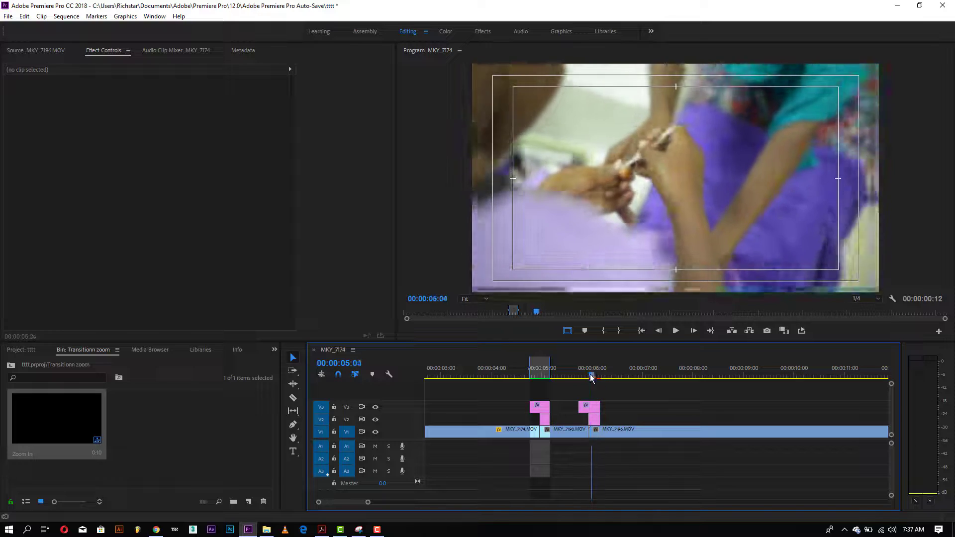
{"action": "left_click", "coordinate": [583, 377]}
{"action": "left_click", "coordinate": [585, 377]}
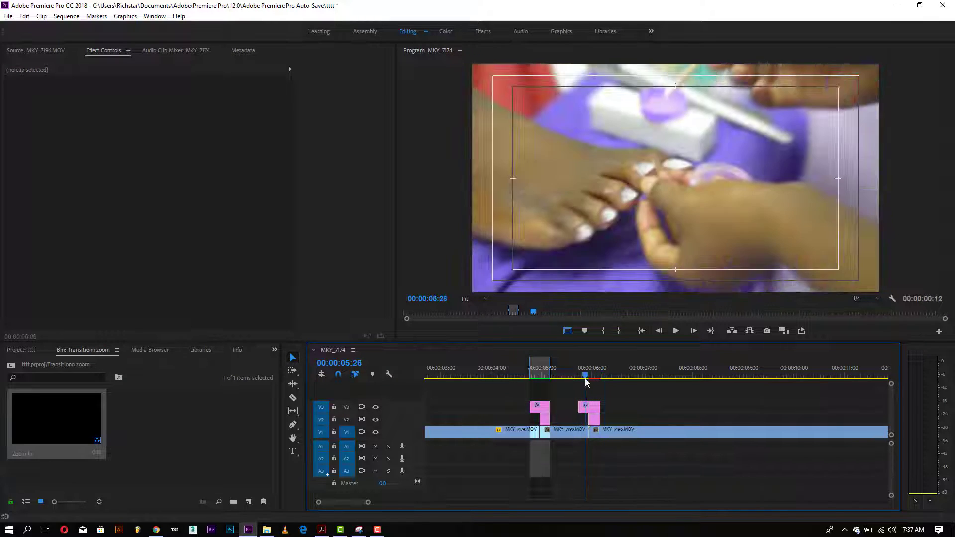